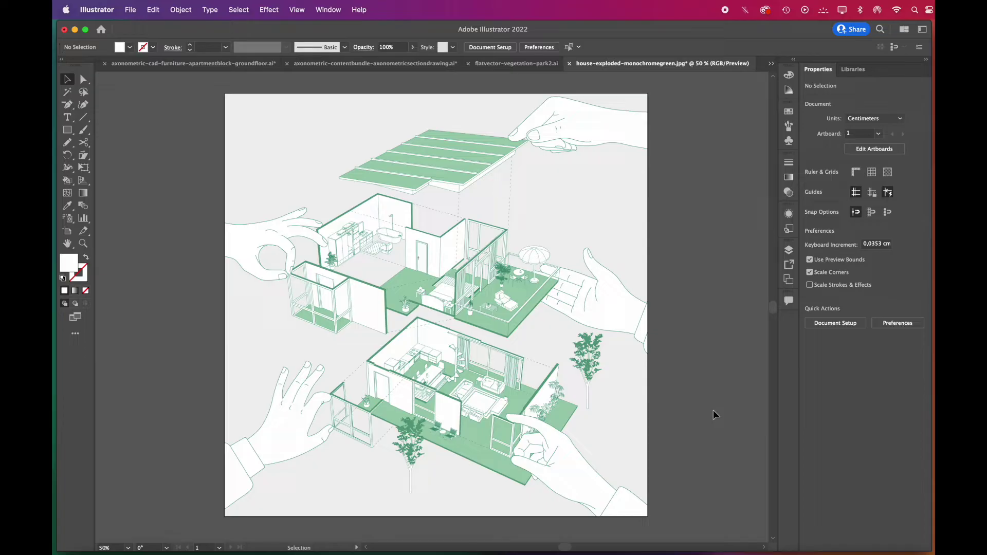
left_click_drag(564, 548, 603, 542)
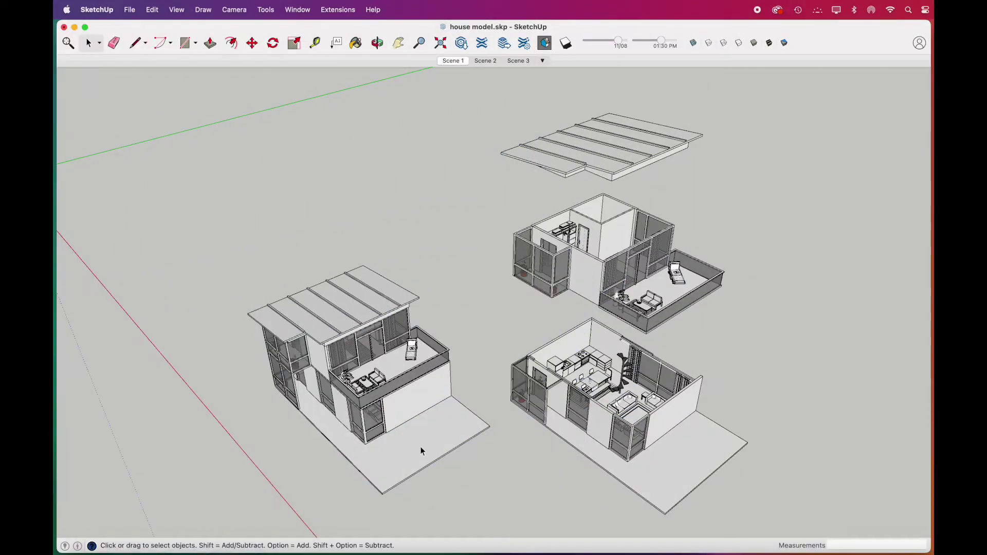
- Open the assembled house group and select its ground floor, upper floor and roof in turn to examine how the model is grouped
left_click(421, 447)
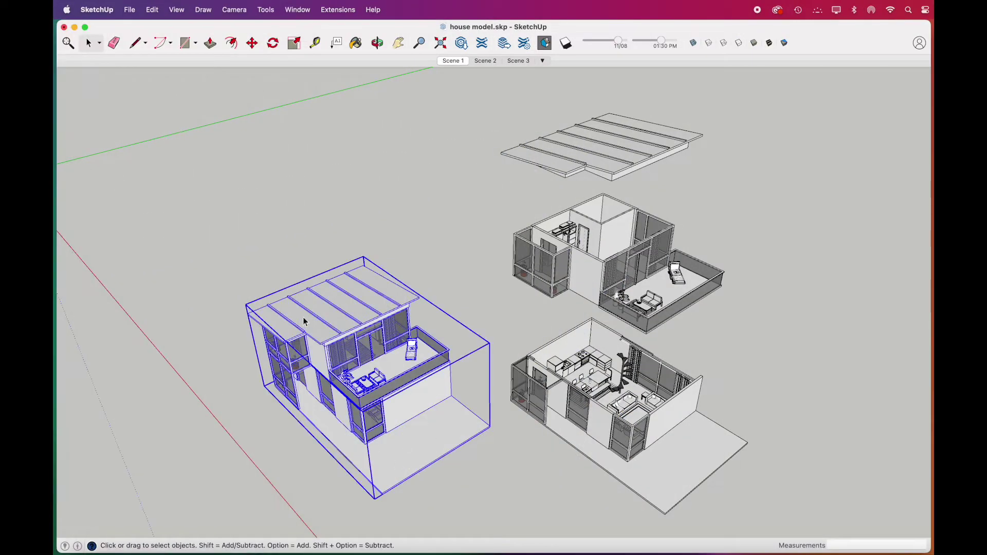
double_click(409, 451)
left_click(408, 451)
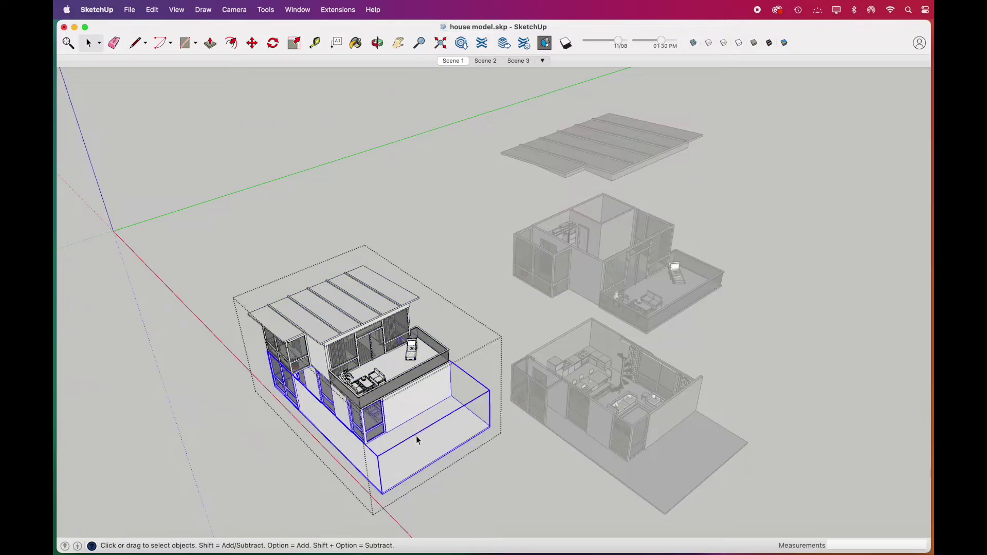
left_click(393, 369)
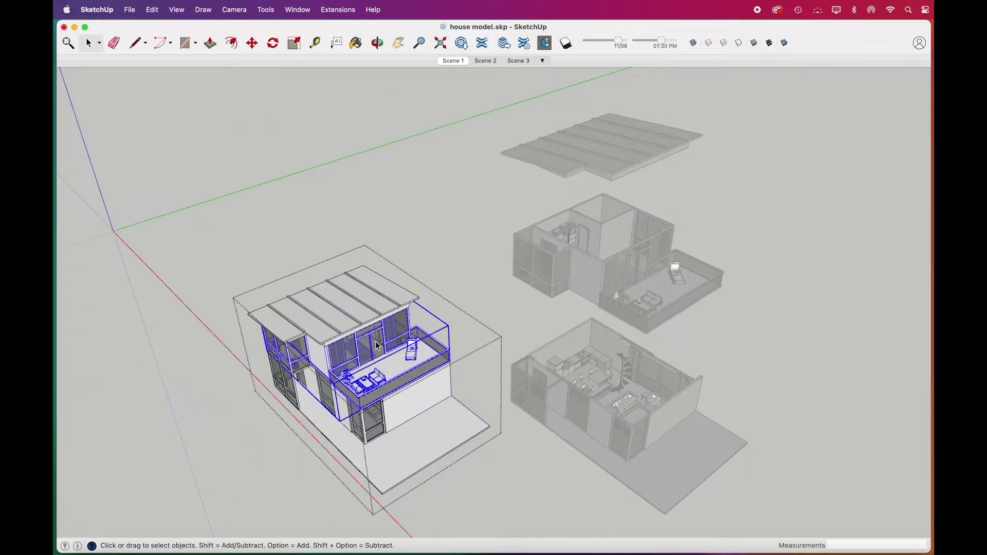
left_click(357, 315)
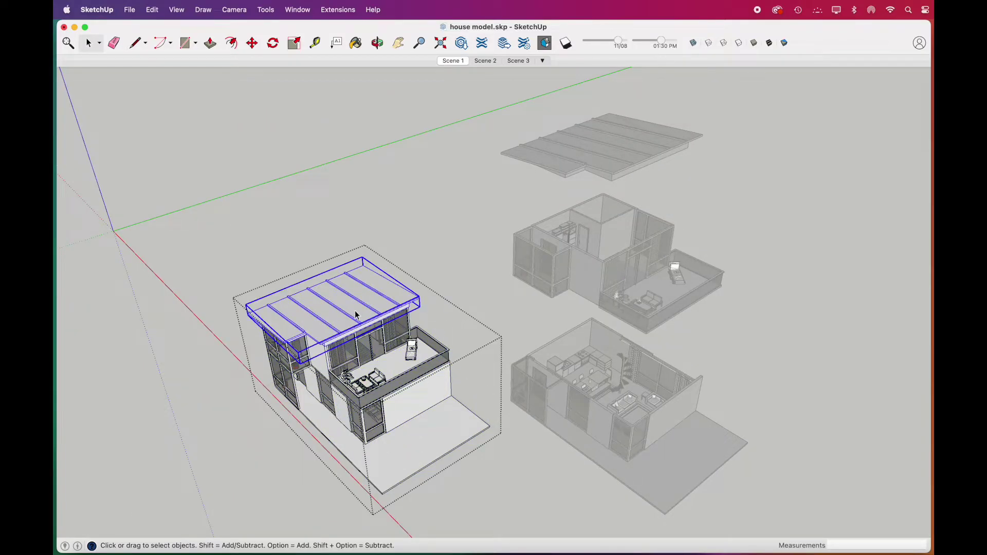
left_click(384, 356)
key("Escape")
key("o")
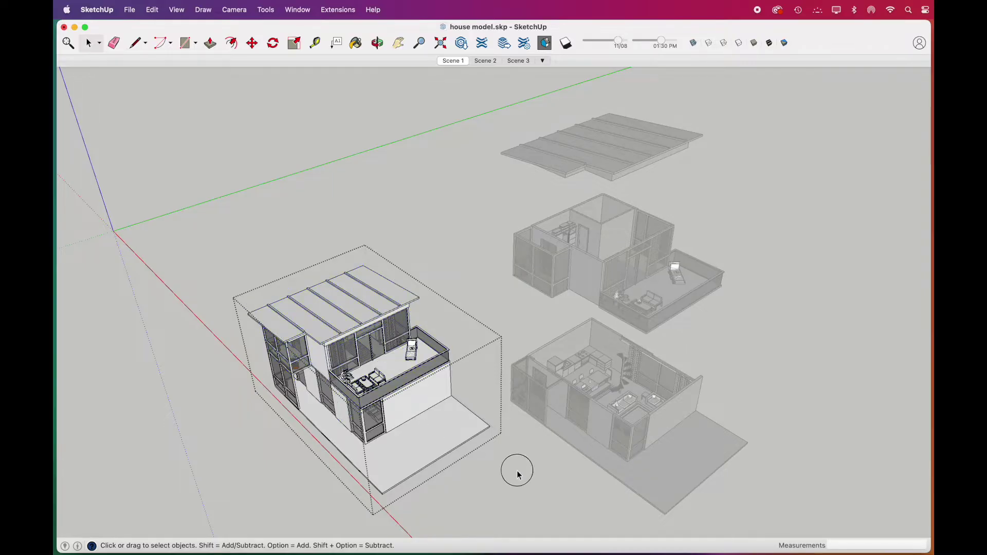
left_click_drag(519, 470, 659, 336)
key("space")
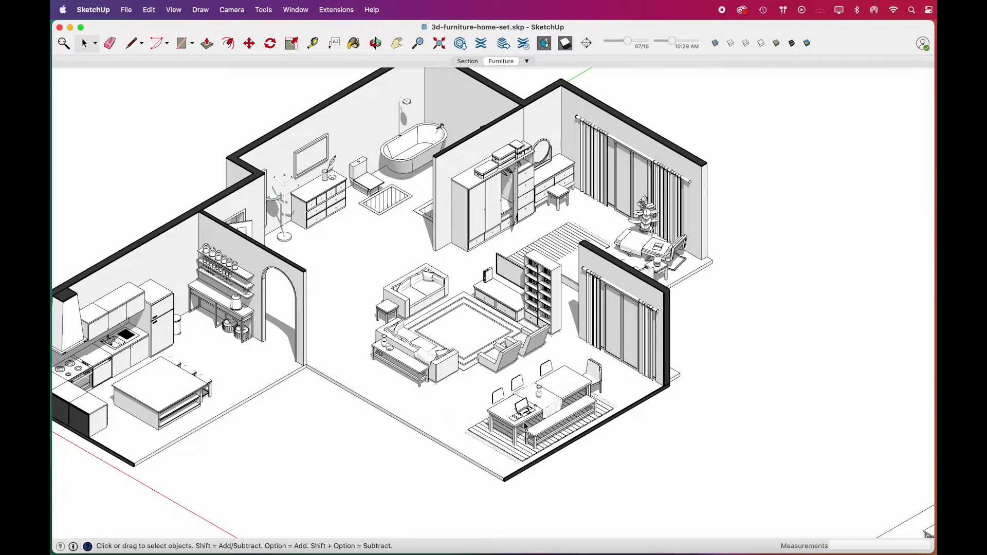
- Look over the individual pieces in the furniture set model, selecting the curtained window to check its grouping
scroll(761, 410, "up", 5)
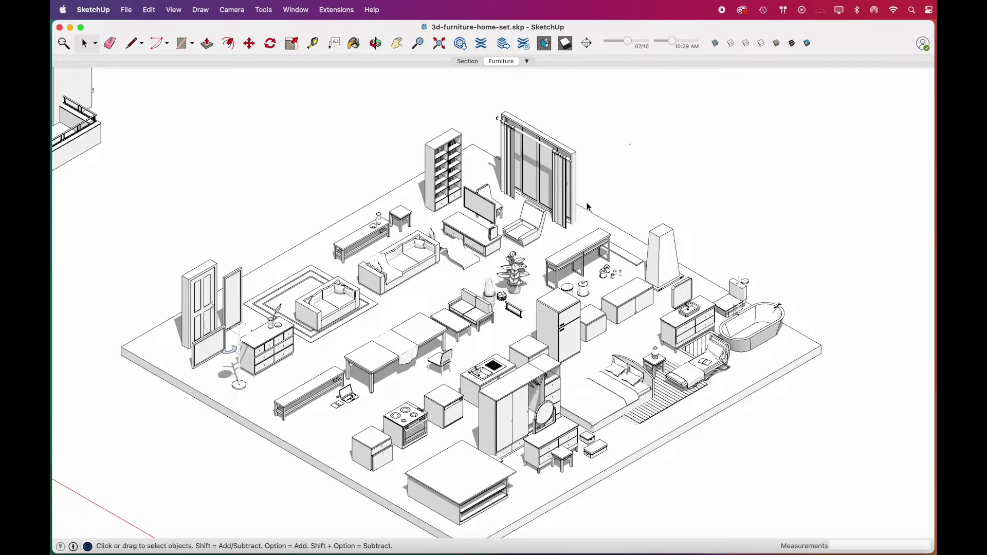
scroll(588, 207, "down", 1)
left_click(542, 182)
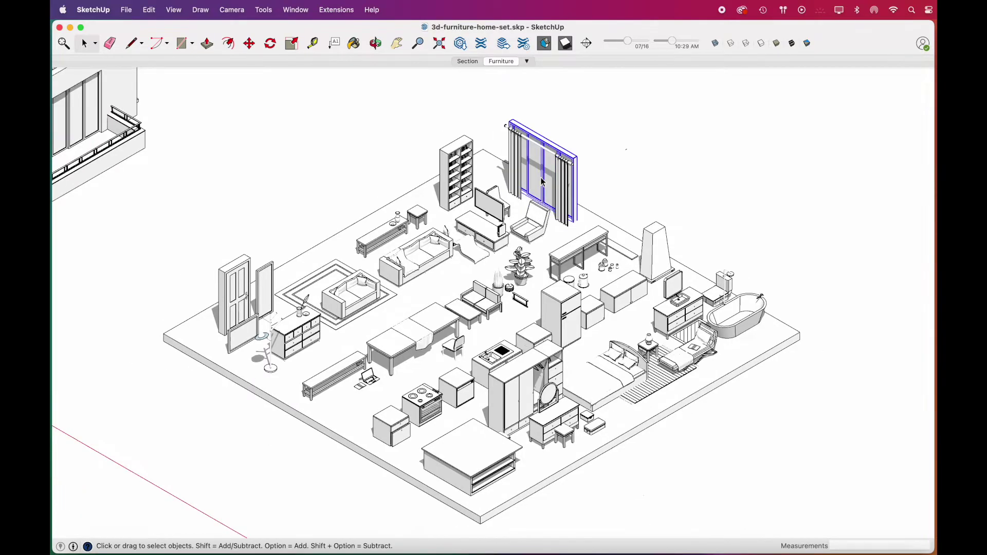
left_click(643, 184)
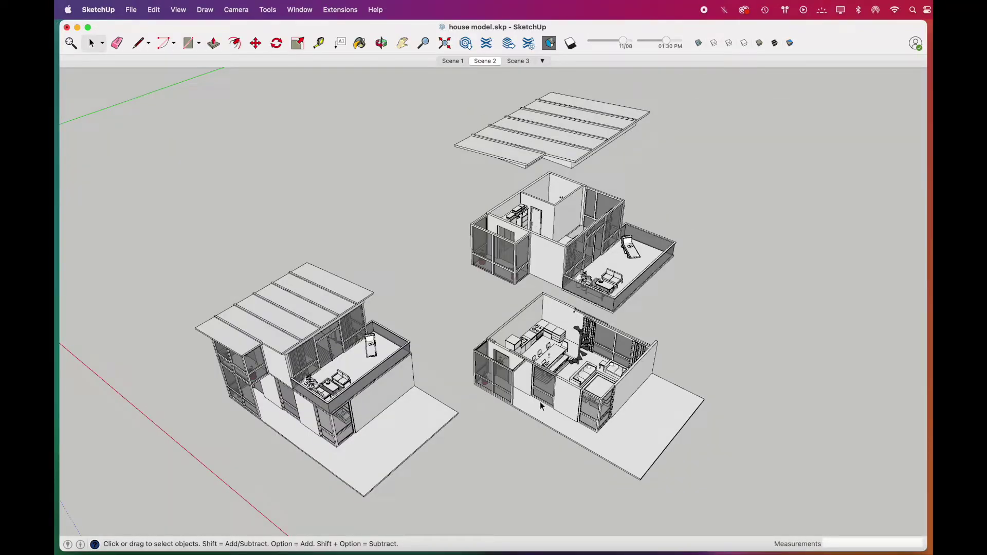
- Delete the glass panes from the corner window at the near end of the exploded house's ground floor
left_click(508, 388)
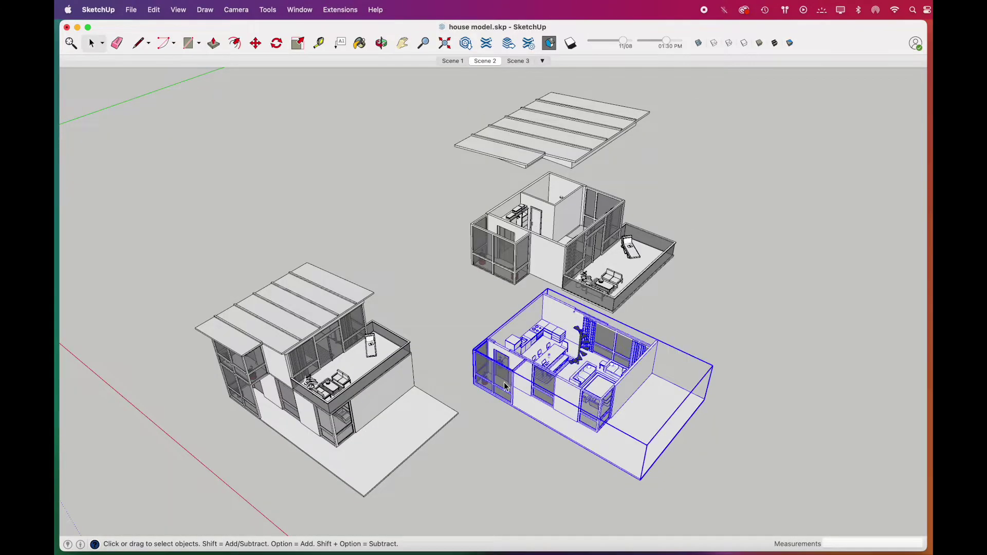
double_click(506, 387)
left_click(504, 383)
double_click(504, 383)
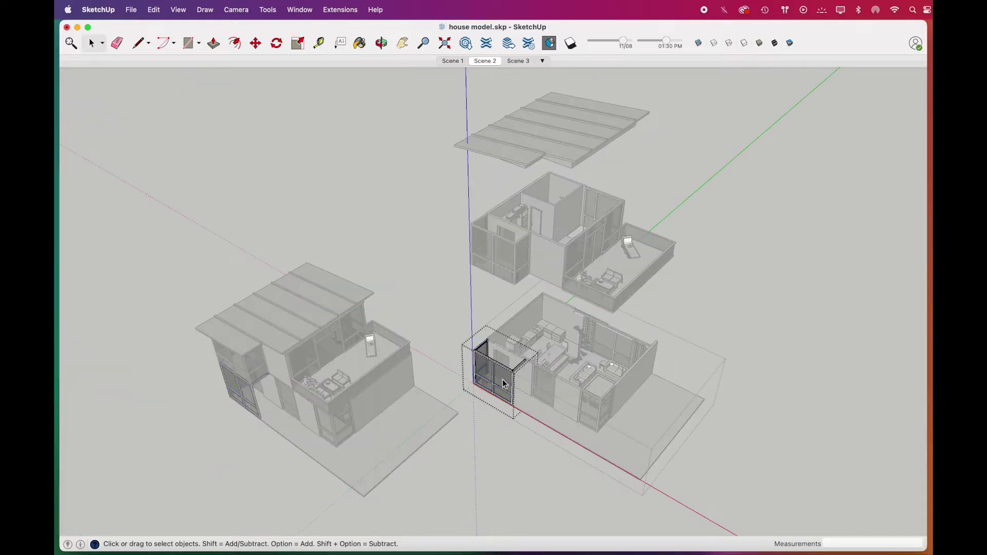
left_click(506, 384)
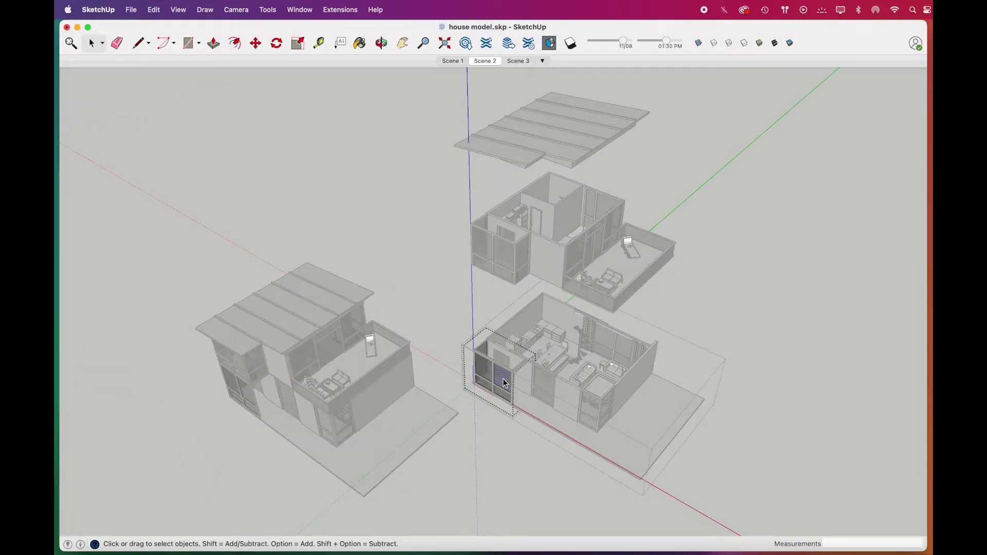
key("Delete")
left_click(486, 374)
key("Delete")
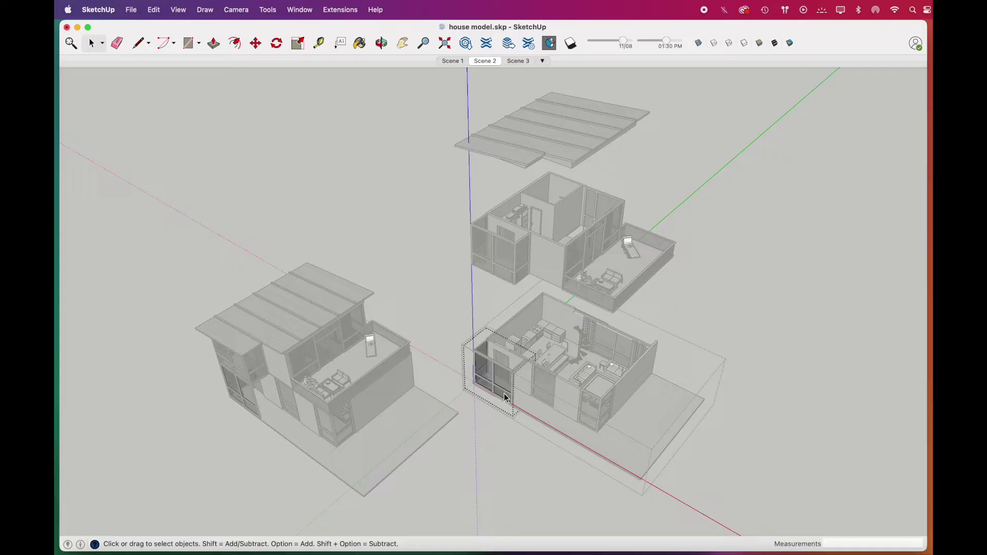
key("Delete")
key("Escape")
- Delete the glass panes from the middle front window of the exploded ground floor and leave the group
double_click(544, 385)
left_click(544, 385)
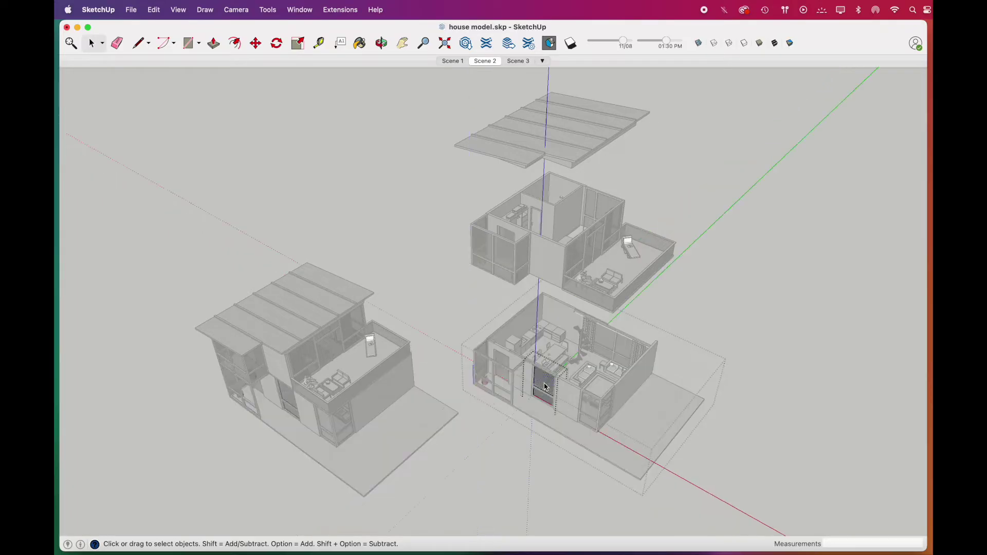
key("Delete")
left_click(545, 386)
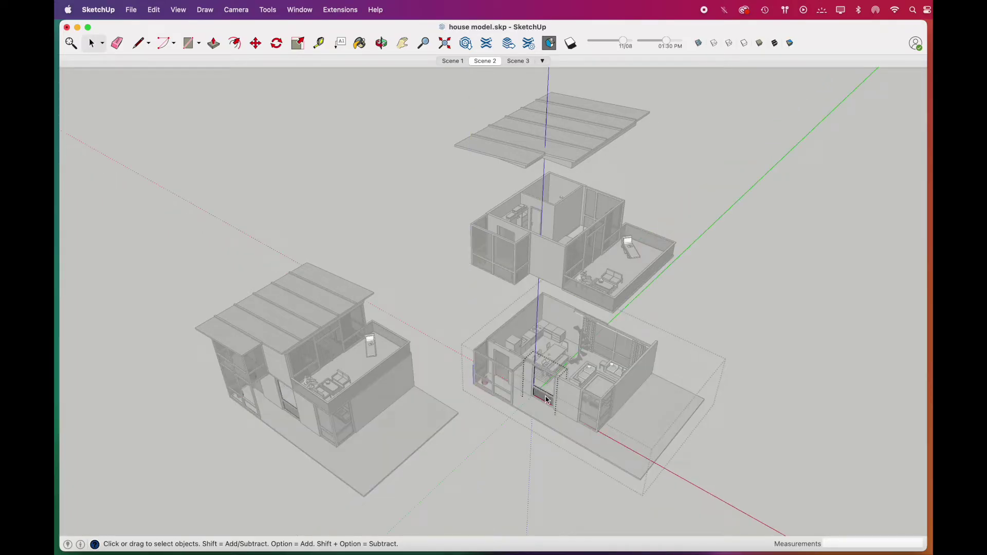
left_click(505, 363)
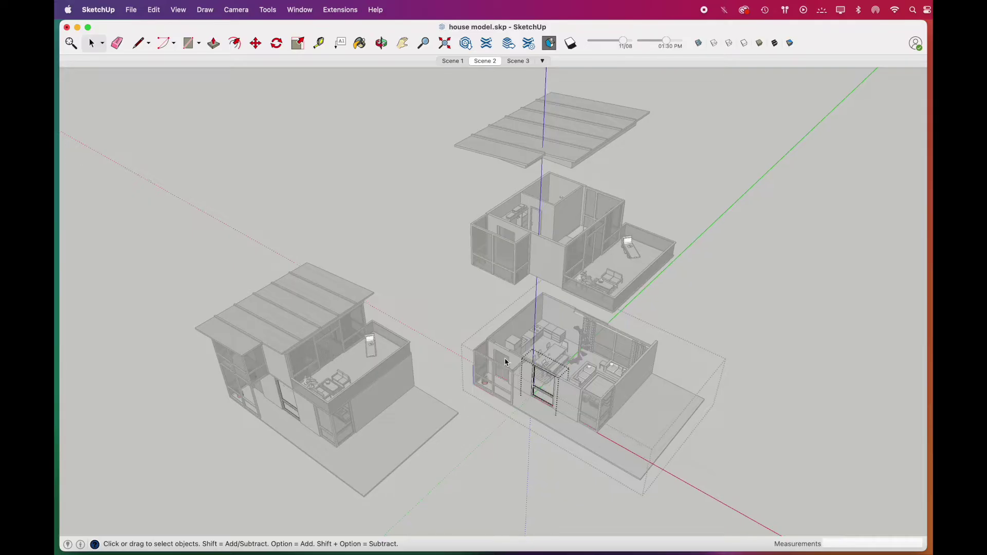
left_click(694, 419)
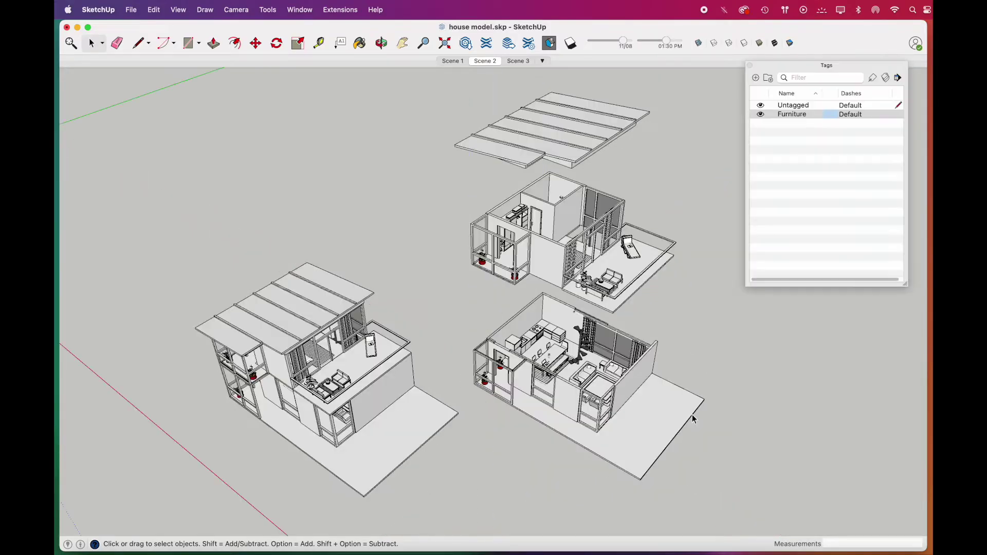
- Arrange the Styles settings beneath the Tags list and switch the face style to Hidden Line
left_click(804, 163)
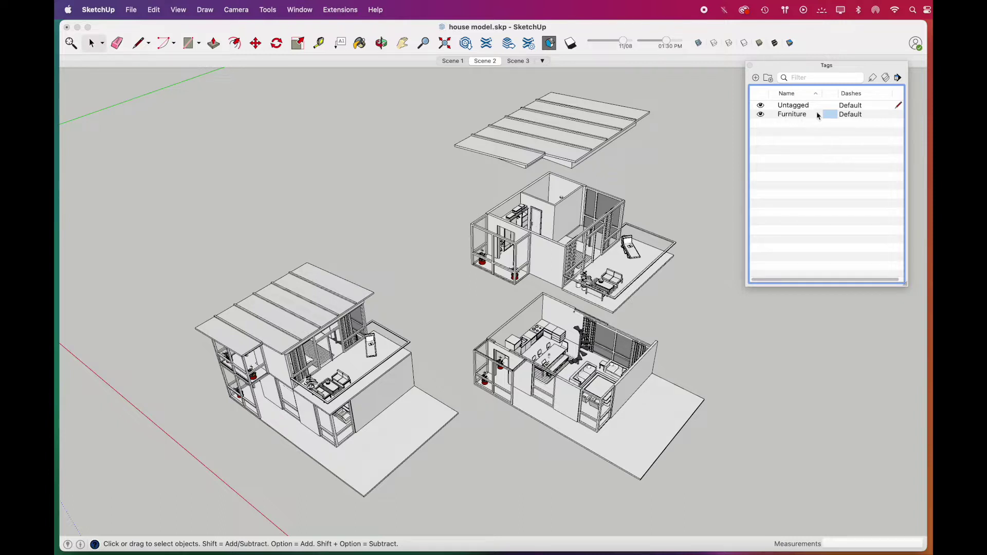
left_click(299, 10)
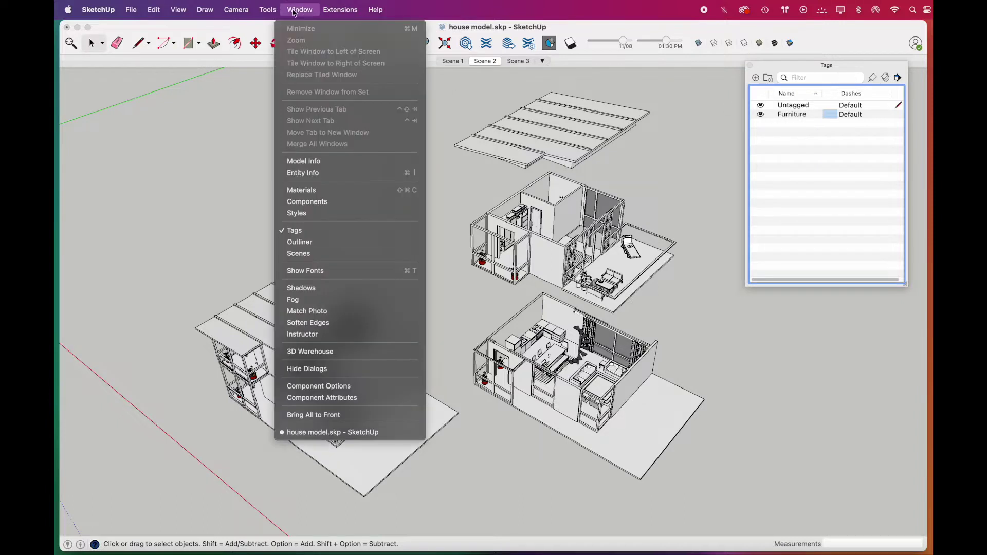
left_click(323, 214)
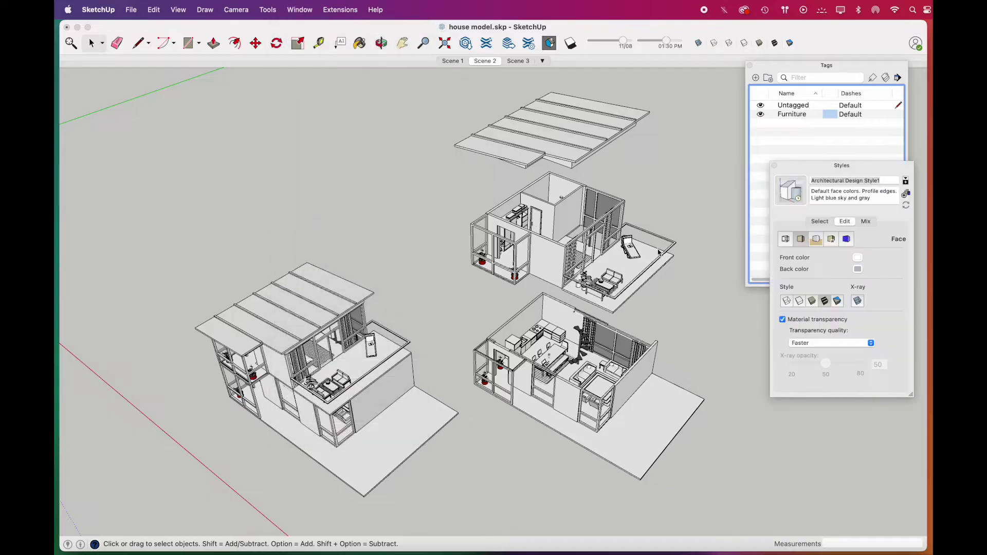
left_click_drag(846, 167, 836, 293)
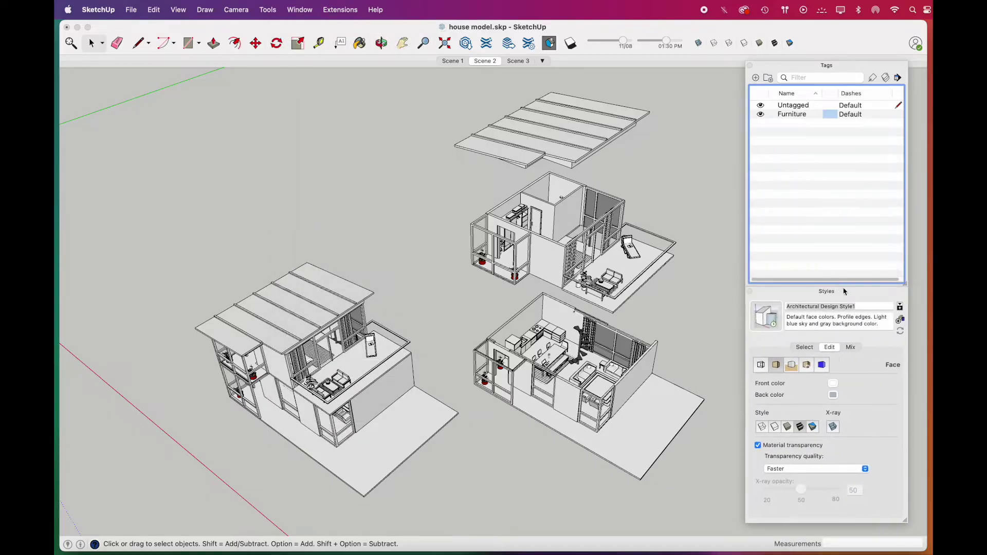
left_click_drag(850, 66, 865, 28)
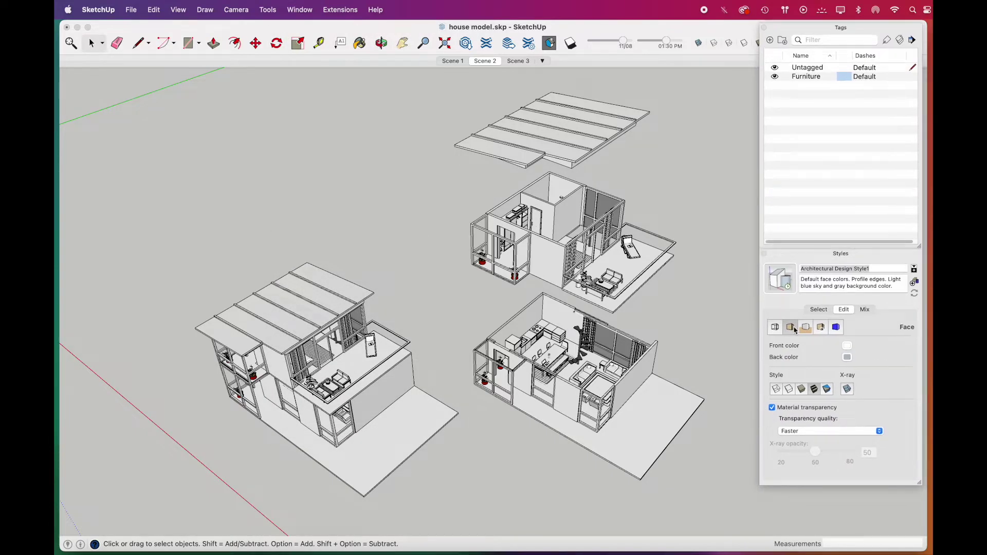
left_click(792, 392)
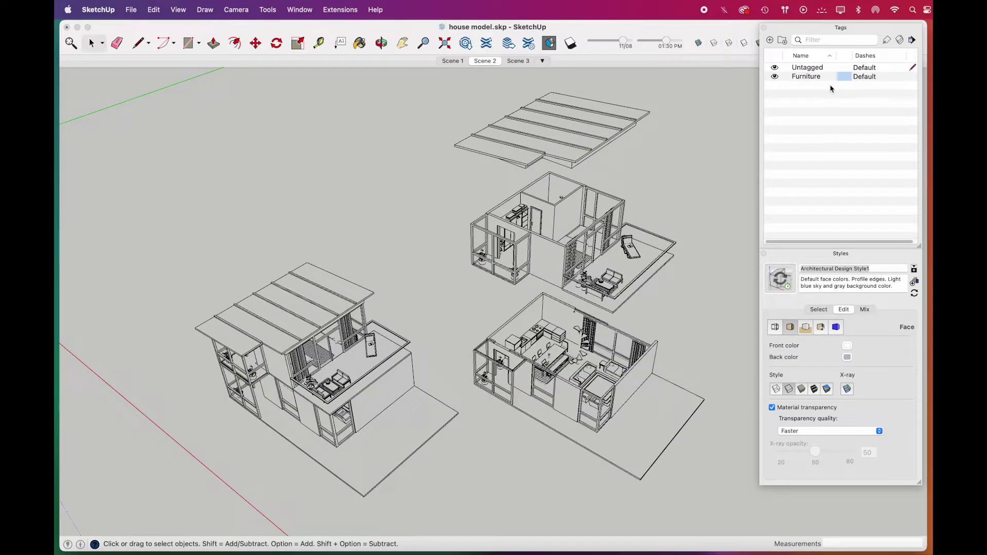
- Set the edge color to By material and turn on Color by Tag in the style
left_click(775, 327)
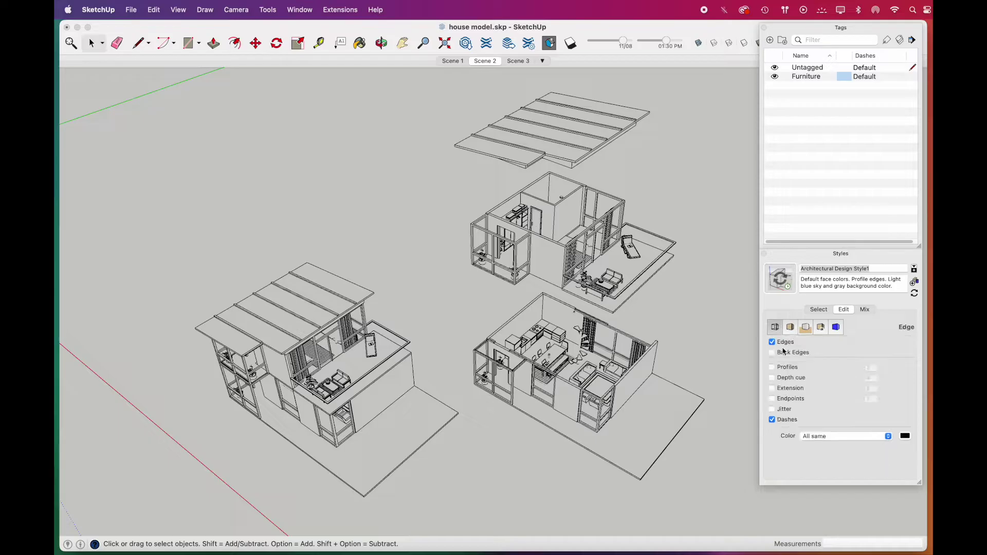
left_click(818, 438)
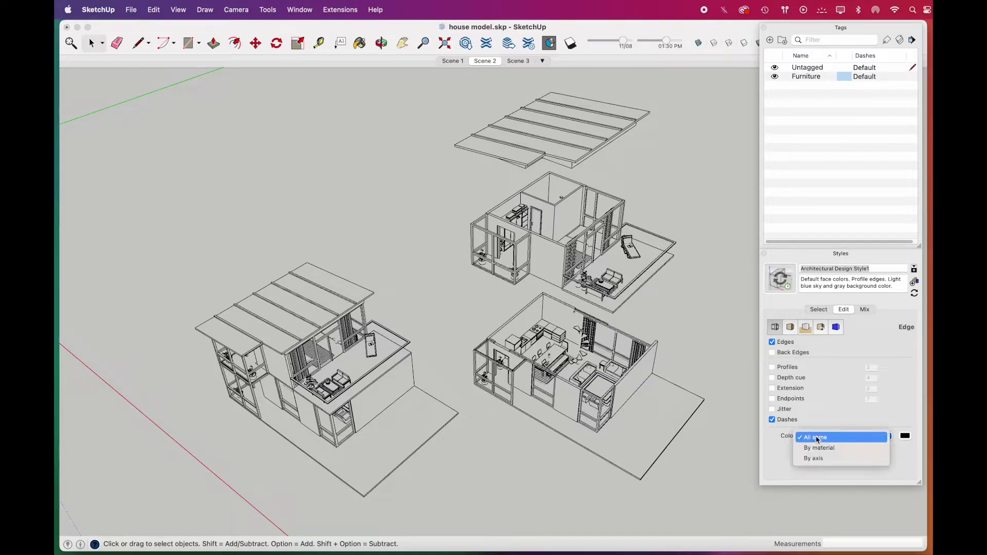
left_click(837, 454)
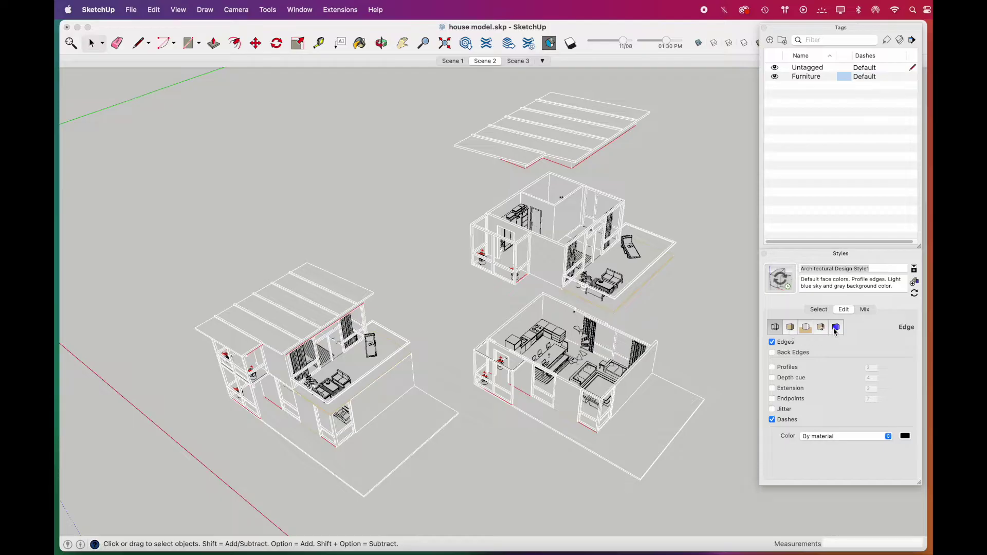
left_click(835, 328)
left_click(772, 433)
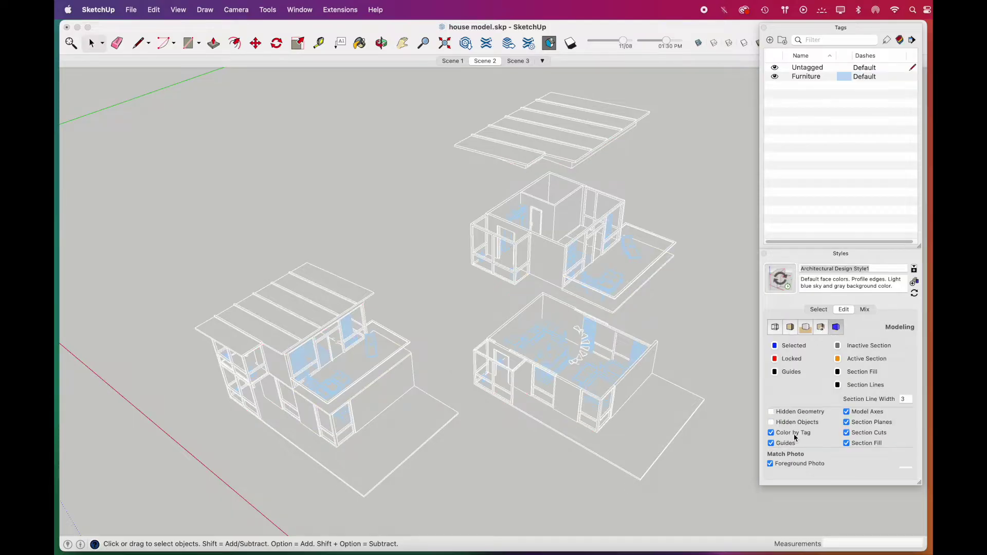
left_click(687, 331)
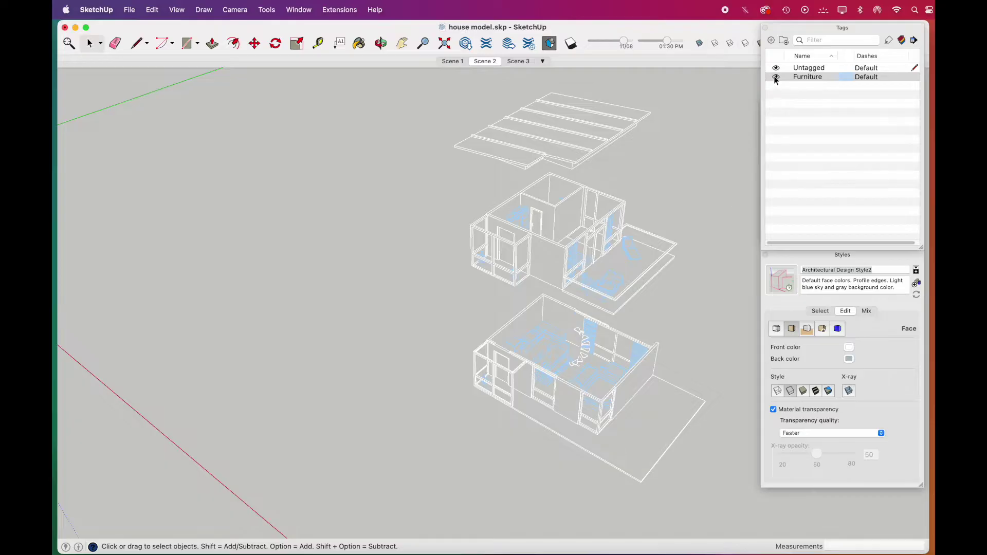
- Hide the Furniture tag and move the upper floor's front wall with its glazed bay outward from the house
left_click(776, 77)
left_click(507, 252)
double_click(498, 251)
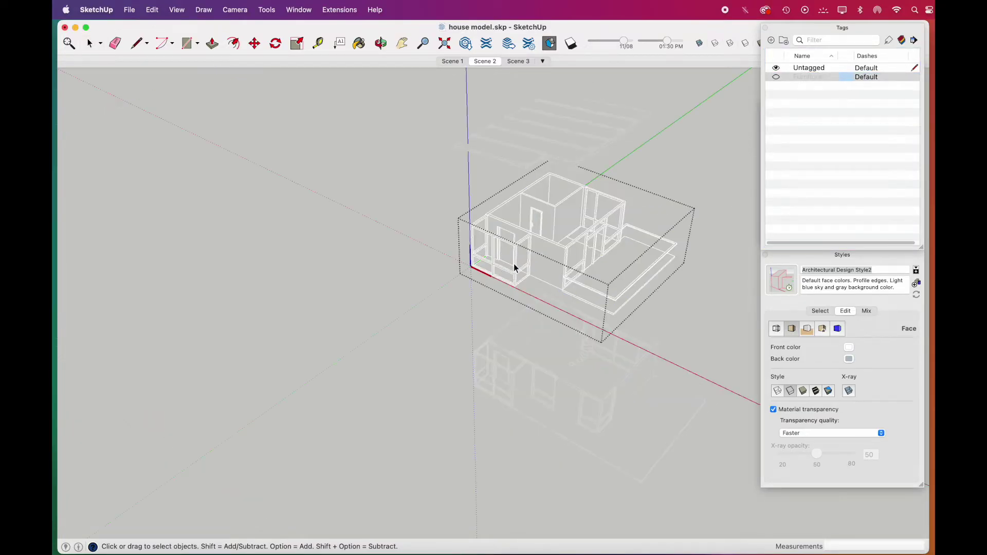
left_click(513, 263)
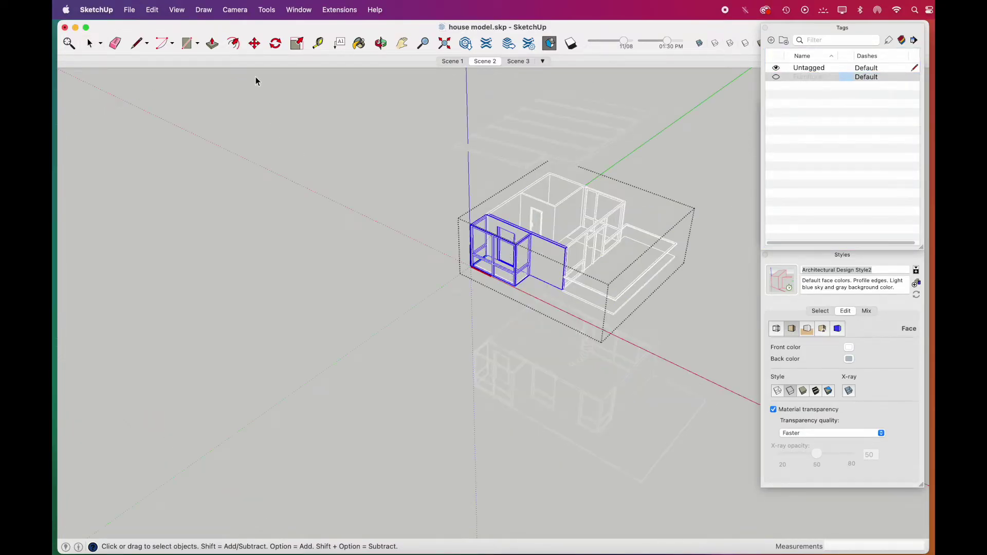
left_click(255, 43)
left_click(497, 262)
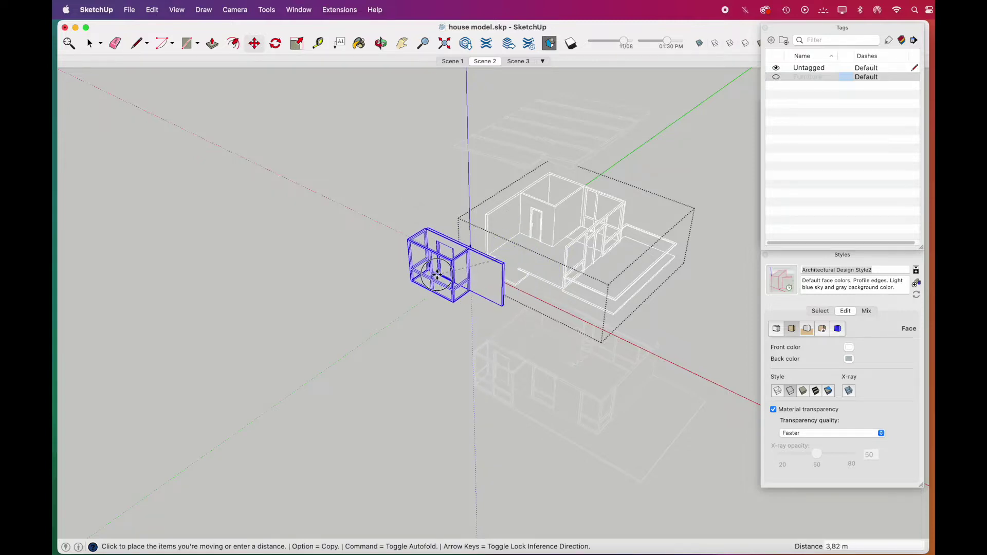
left_click_drag(437, 275, 412, 283)
key("space")
left_click(354, 321)
- Show the Furniture tag and remove the partition walls and door of the upper floor's inner room
left_click(777, 77)
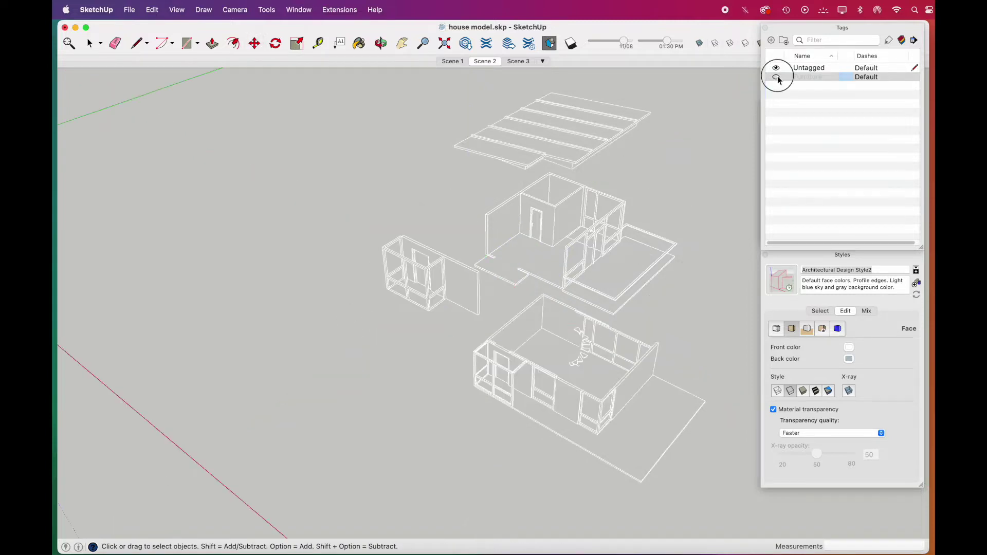
left_click(777, 77)
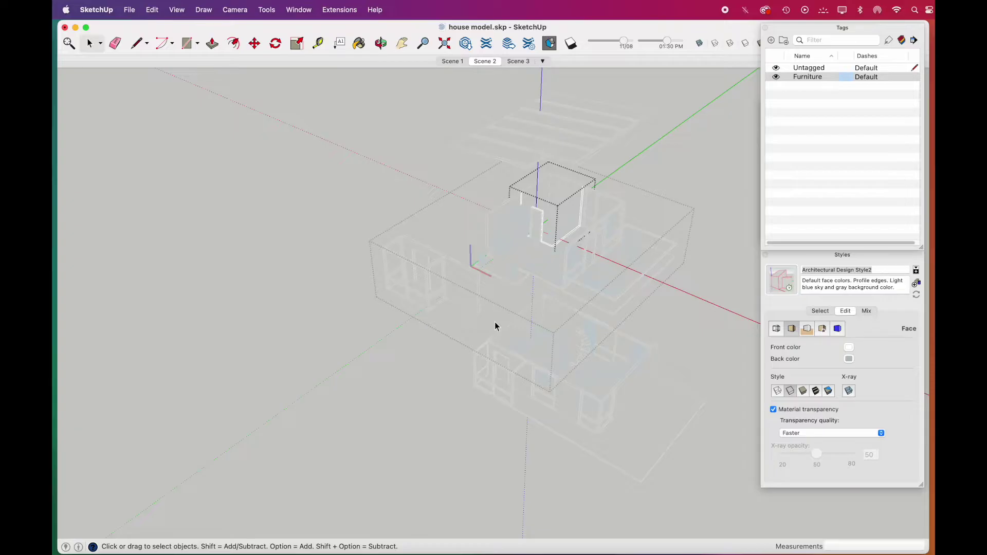
key("super+z")
key("super+z")
key("super+z")
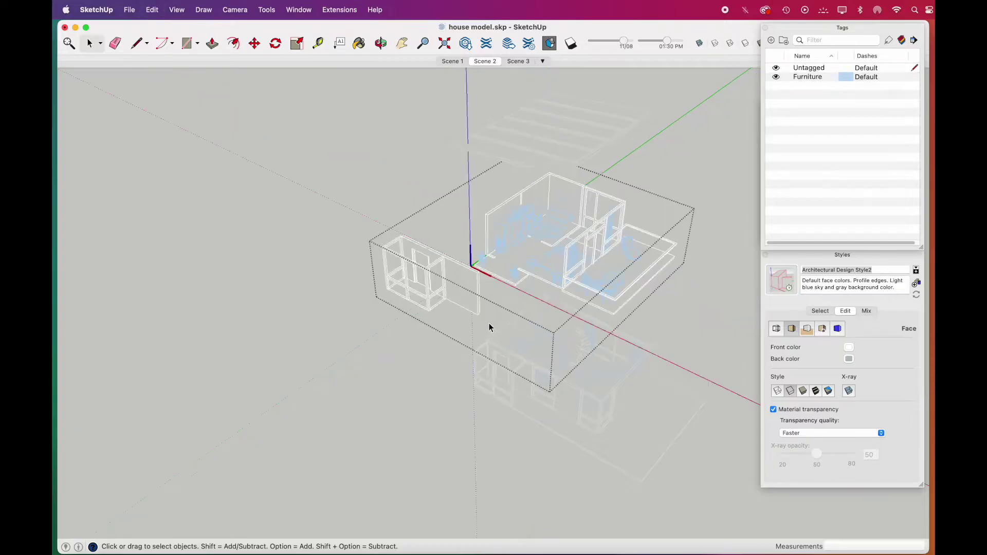
- Move the upper floor's rear corner room with its walls and furniture outward, and reposition the roof above the house
left_click_drag(578, 175, 484, 230)
left_click(254, 43)
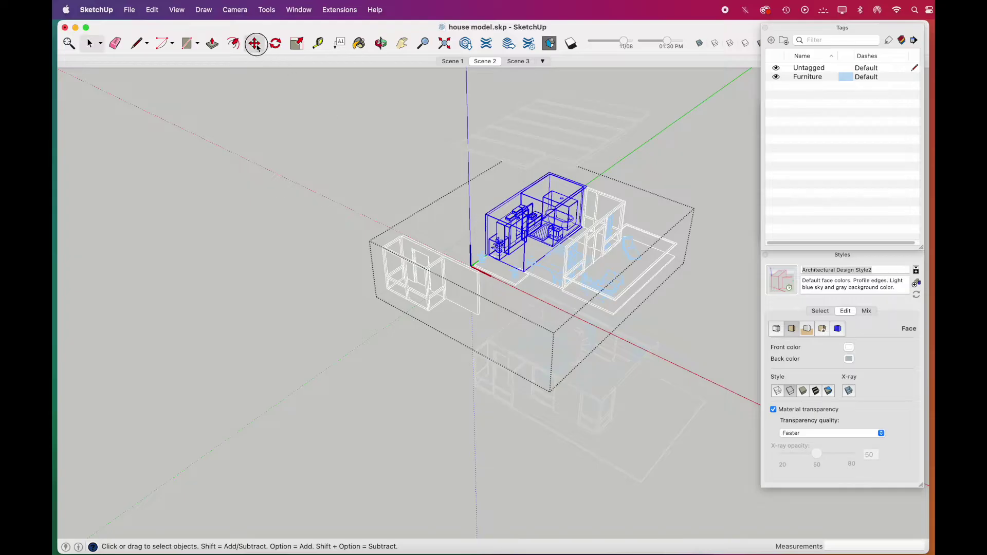
left_click(560, 225)
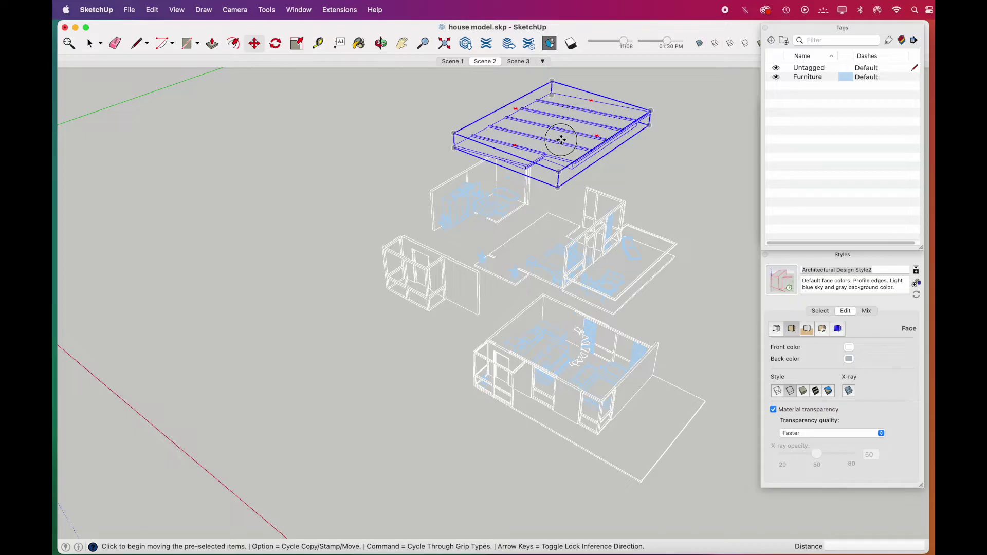
left_click(563, 138)
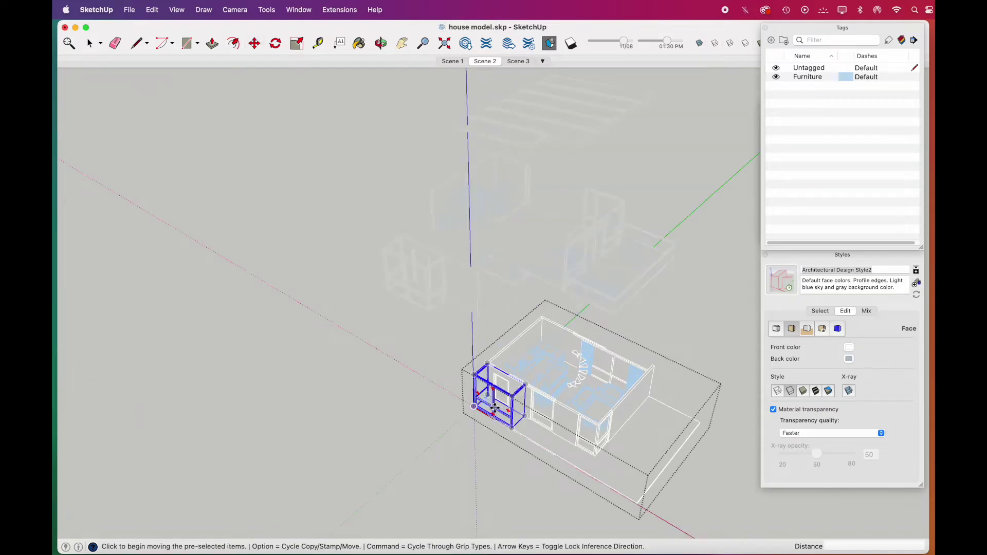
- Pull the ground floor's glazed bays outward from the house and remove the furniture from the upper floor's terrace
left_click(494, 408)
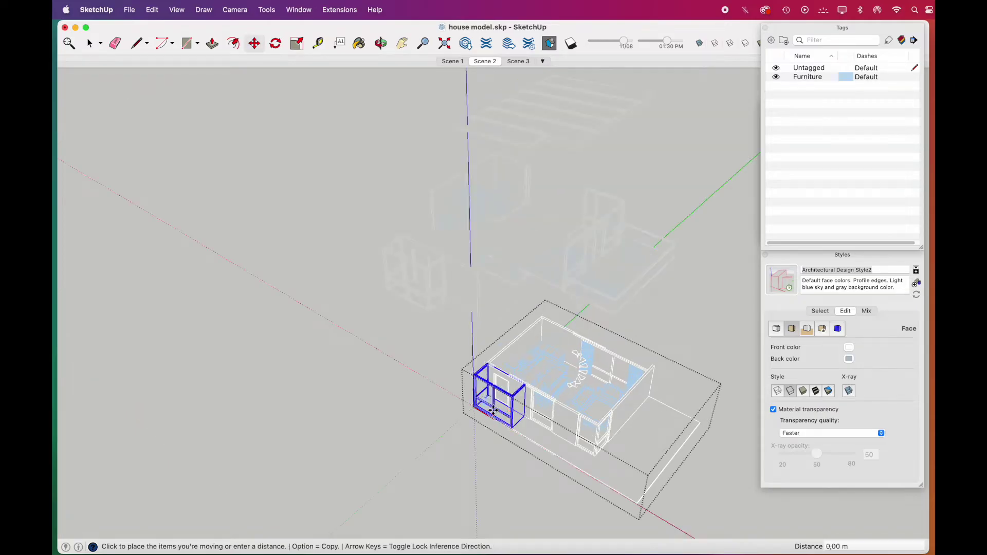
left_click(626, 432)
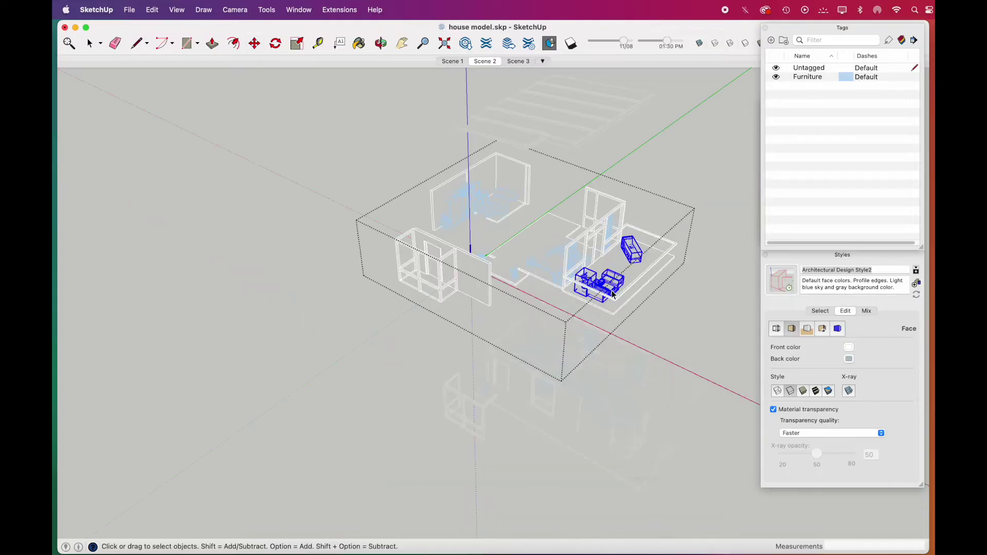
right_click(613, 289)
left_click(680, 318)
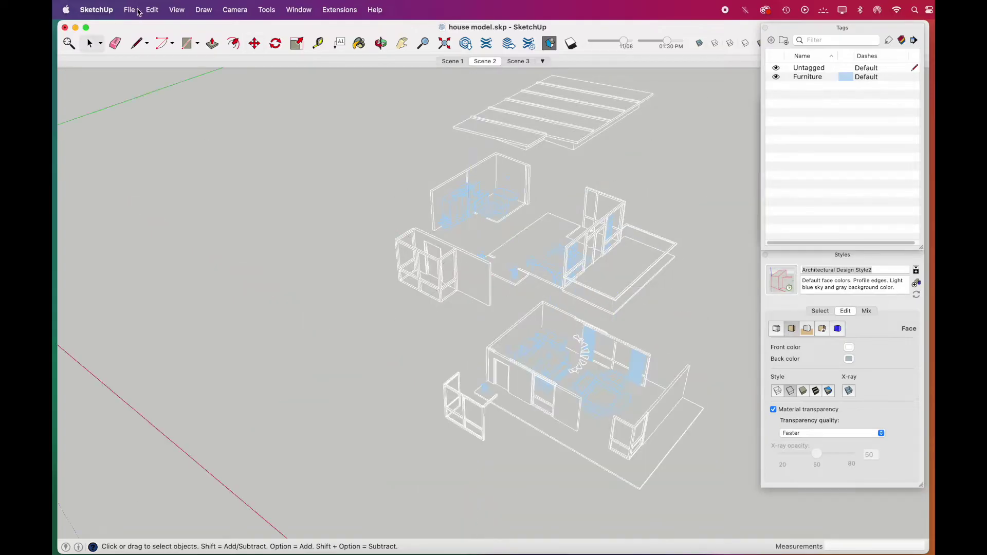
- Export the view as a 2D PDF named house model-exploded in Documents
left_click(129, 9)
mouse_move(216, 249)
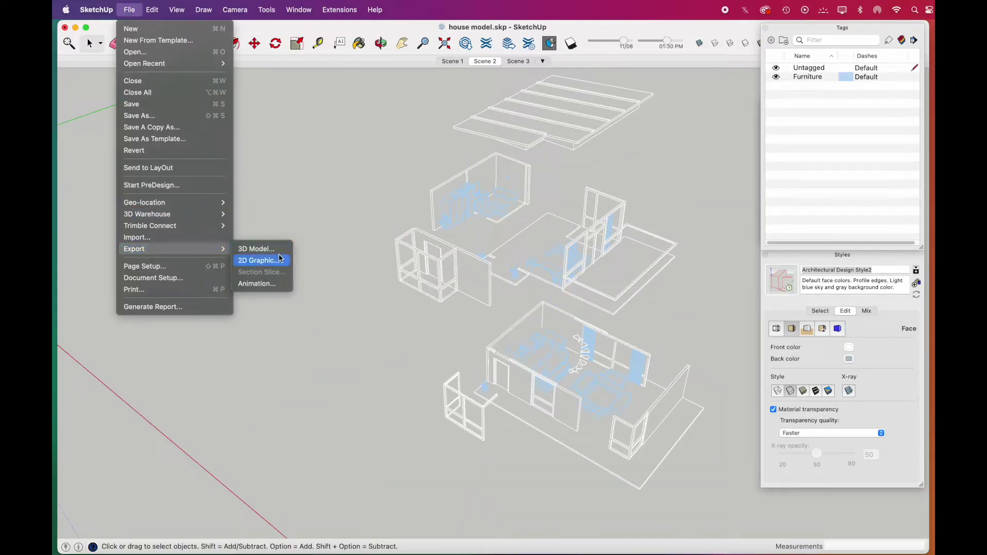
left_click(280, 261)
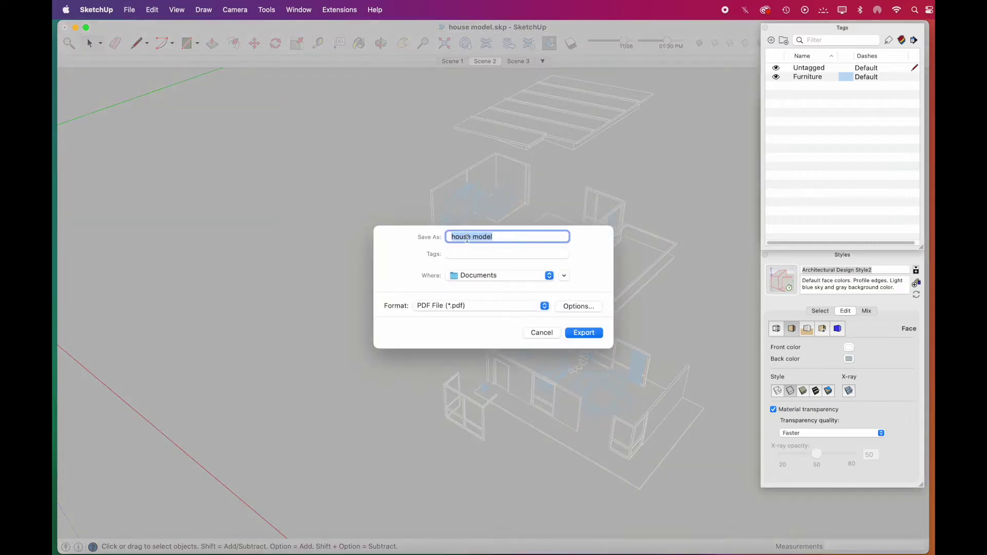
key("Right")
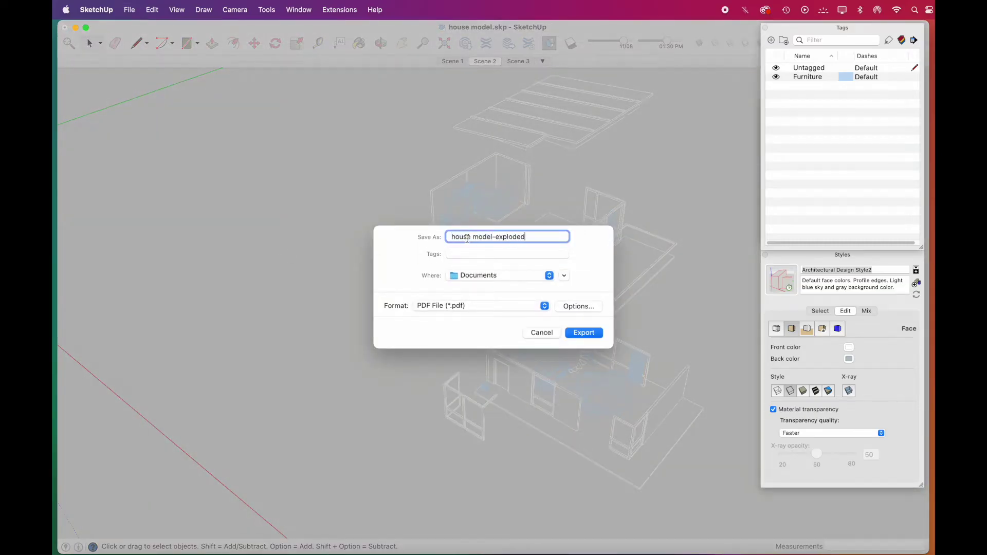
left_click(590, 332)
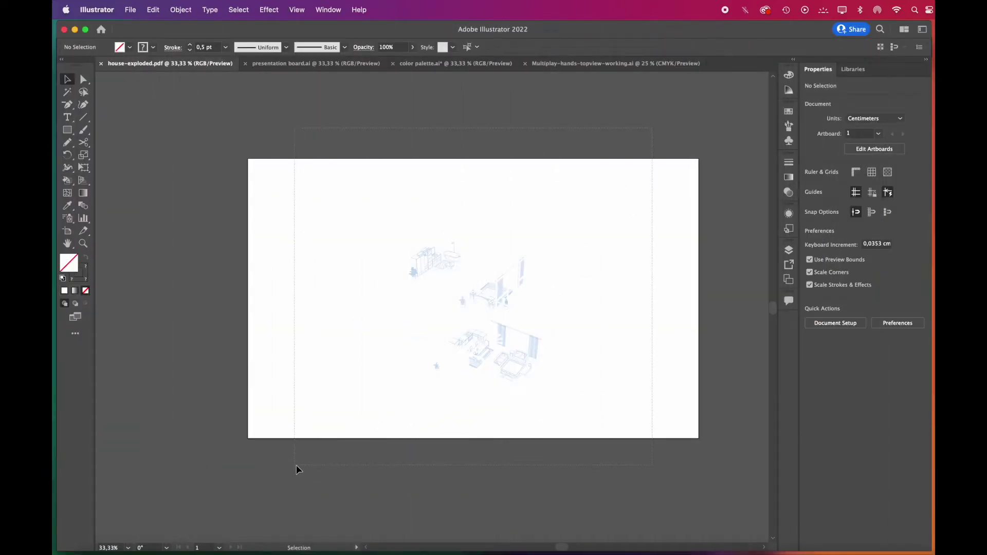
- Switch to Illustrator and resize the artboard of house-exploded.pdf to 32 × 32 cm
key("super+a")
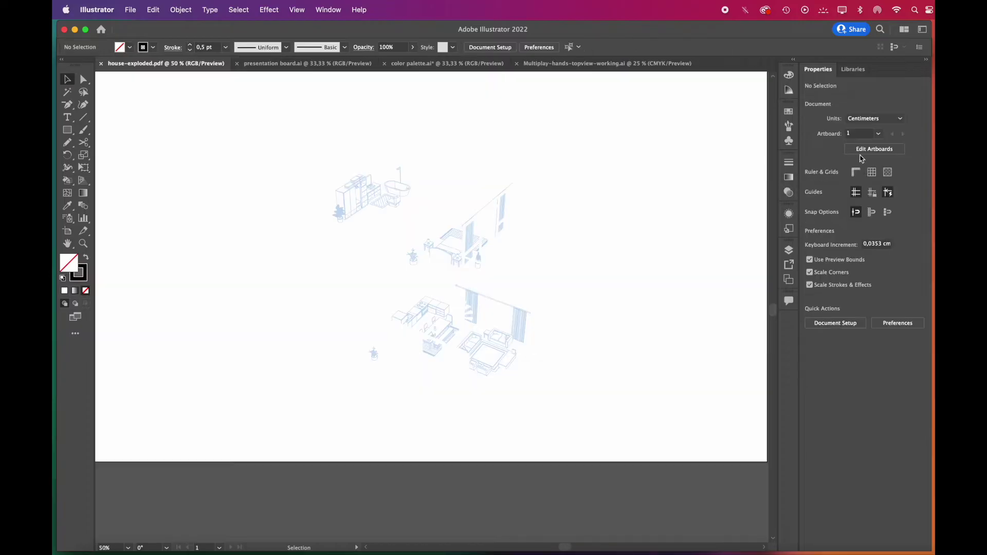
left_click(869, 149)
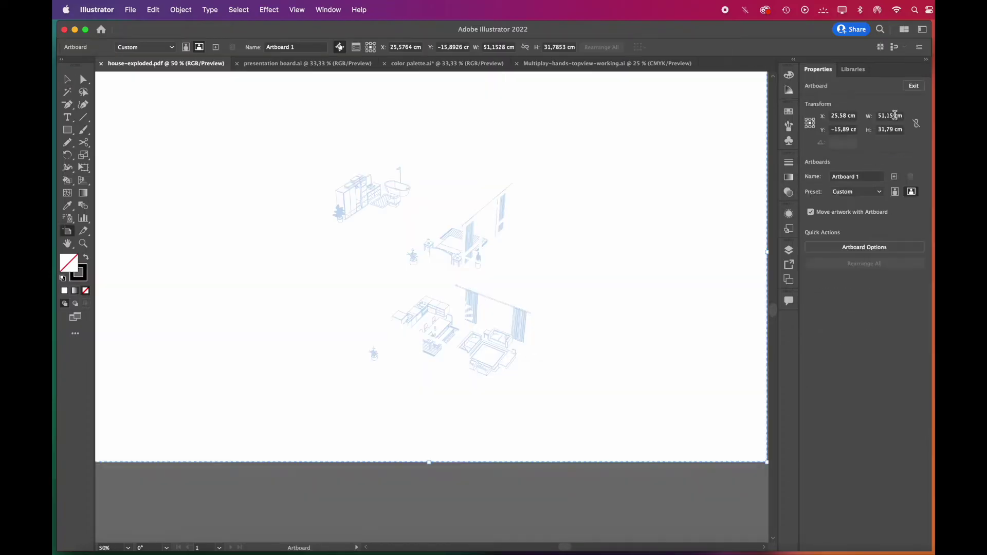
left_click(894, 116)
type("32 cm")
key("Return")
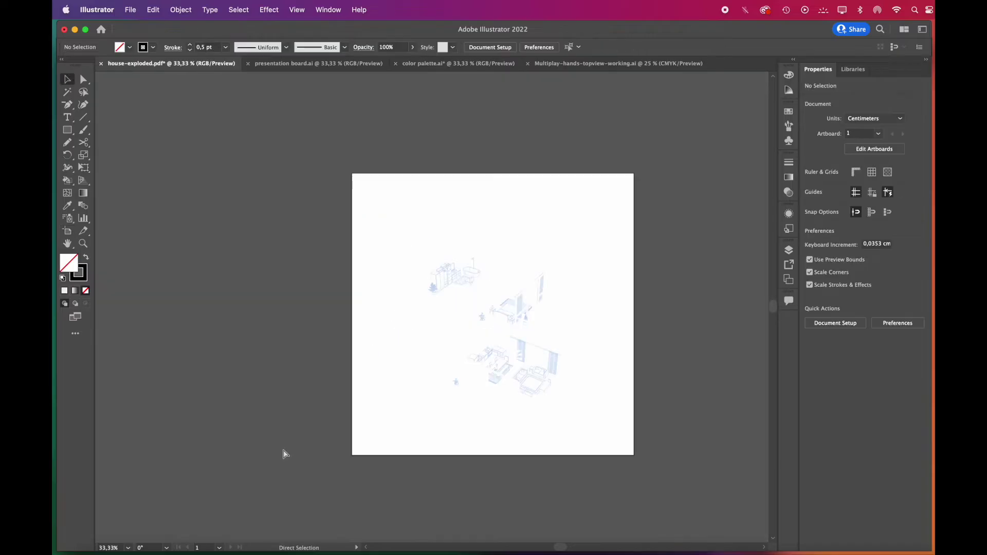
- Paste the color palette swatches and place them in a row just beneath the artboard's lower edge
key("cmd+v")
left_click_drag(390, 305, 368, 470)
left_click(680, 394)
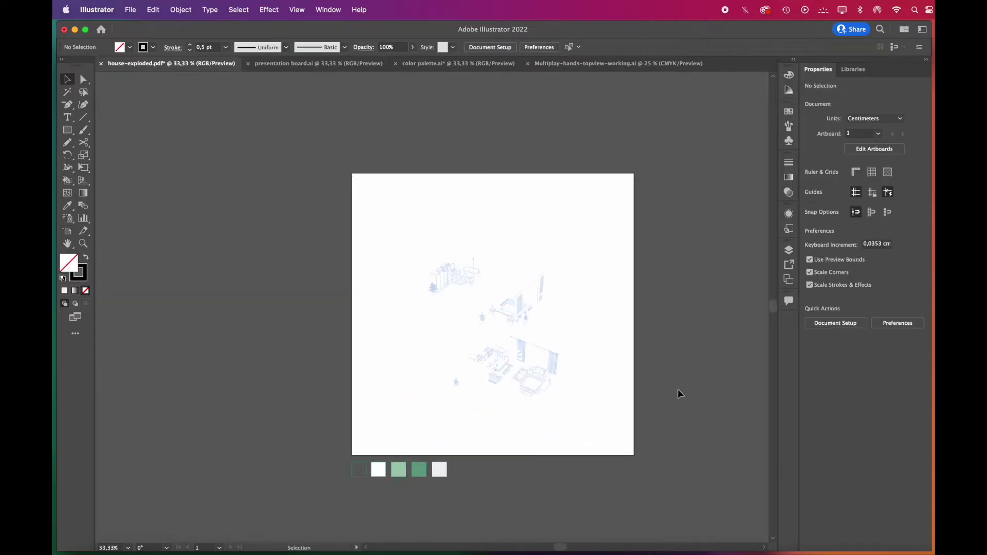
- Add a new layer and order it beneath the layer holding the house drawing
left_click(788, 251)
left_click(746, 353)
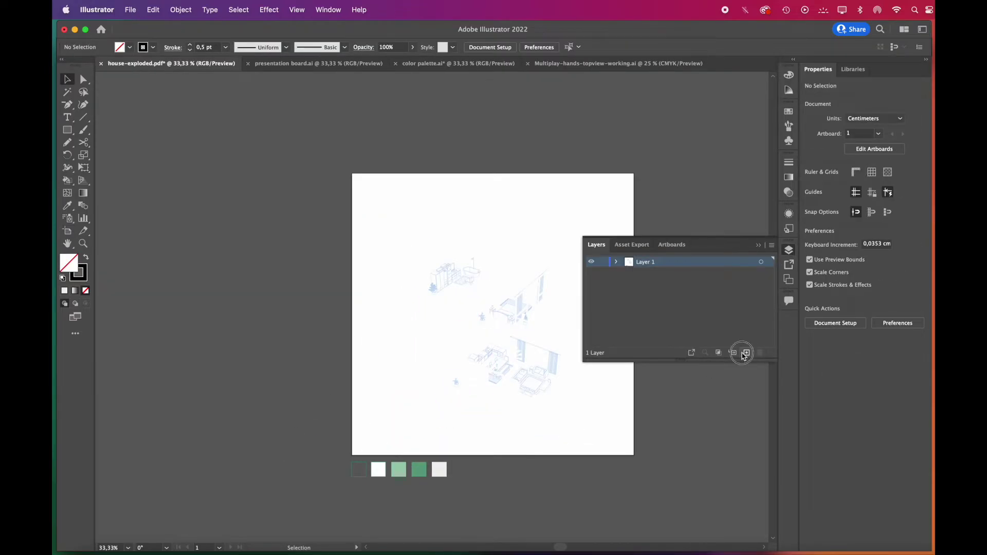
left_click_drag(679, 263, 676, 284)
left_click(760, 246)
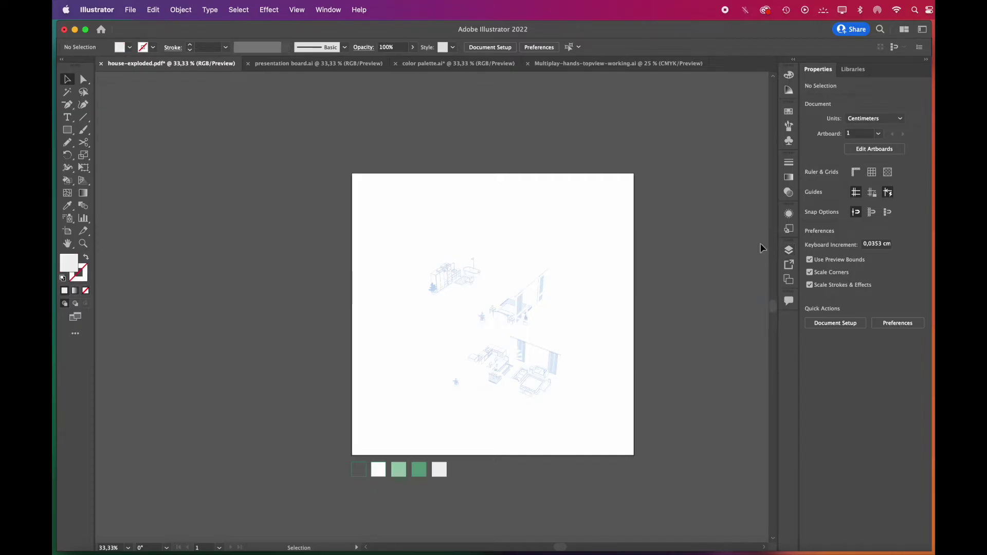
- Draw a light gray 32 × 32 cm background rectangle over the artboard on Layer 2, and lock that layer
left_click(67, 130)
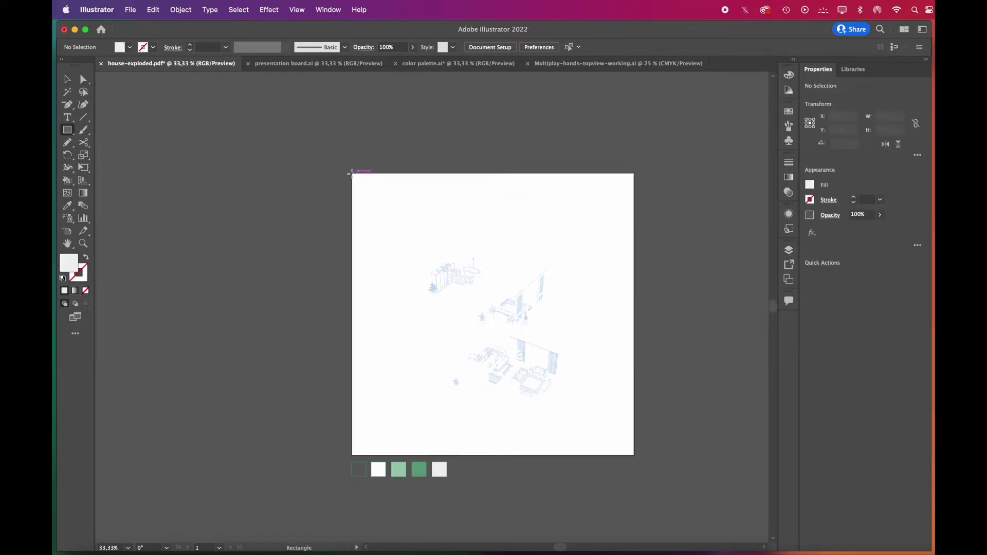
left_click_drag(352, 174, 634, 455)
left_click(789, 250)
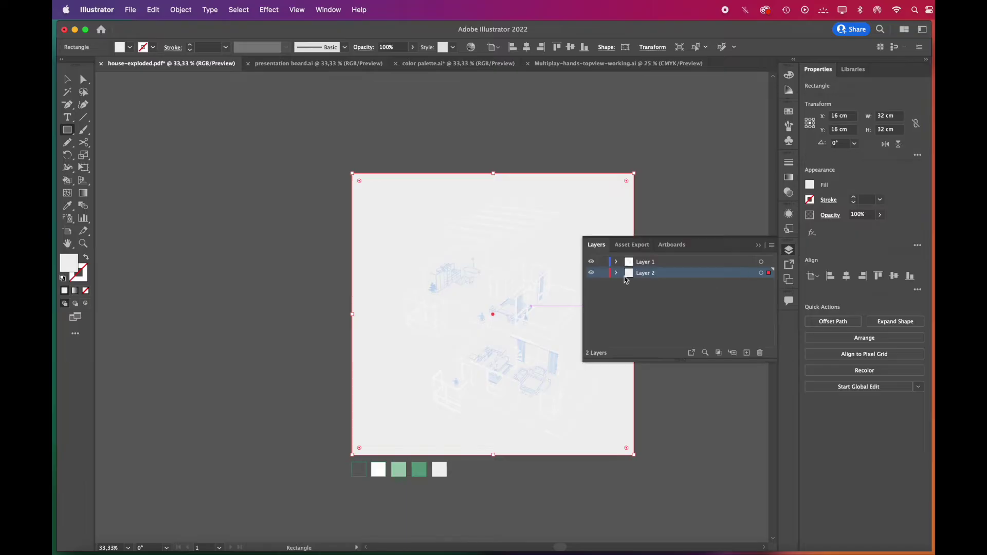
left_click(602, 274)
left_click(652, 262)
left_click(758, 245)
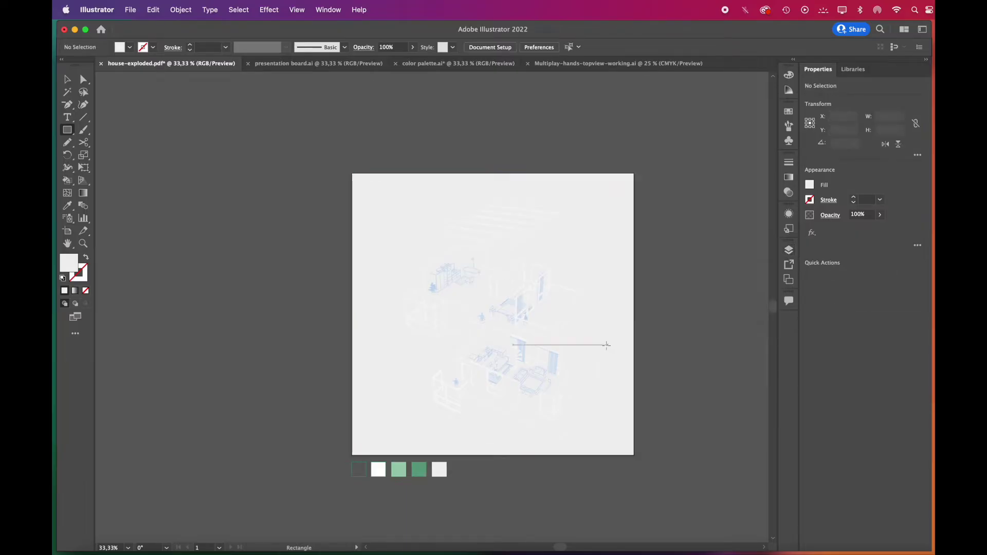
- Select all white house lines by their shared fill and stroke, and recolor them with the green outline swatch's style
scroll(601, 359, "up", 1)
key("v")
left_click(542, 417)
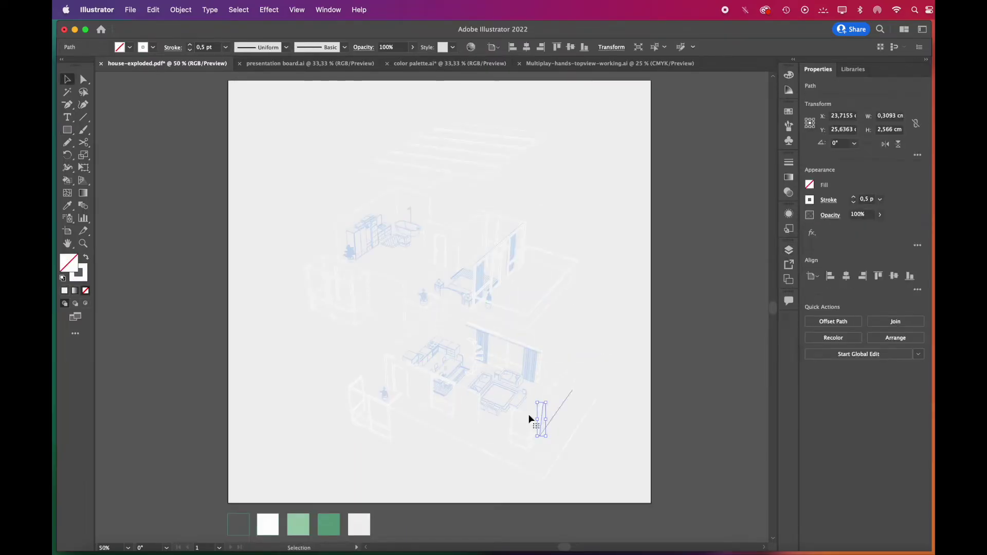
left_click(239, 9)
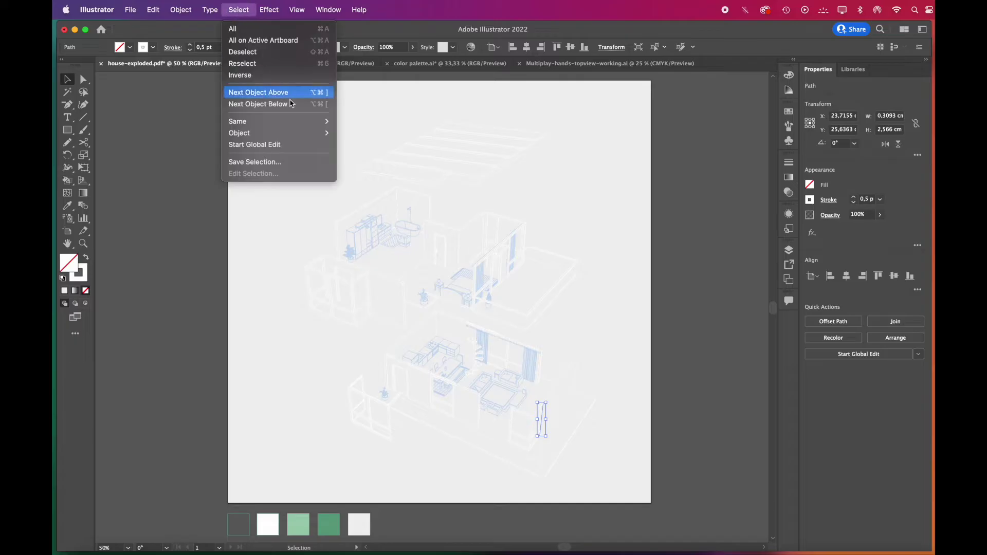
mouse_move(307, 125)
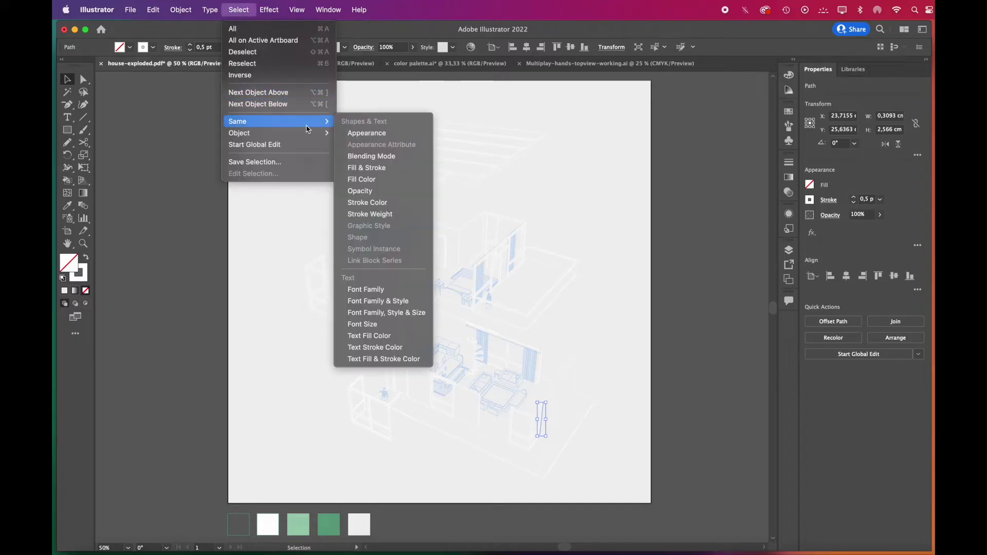
left_click(375, 170)
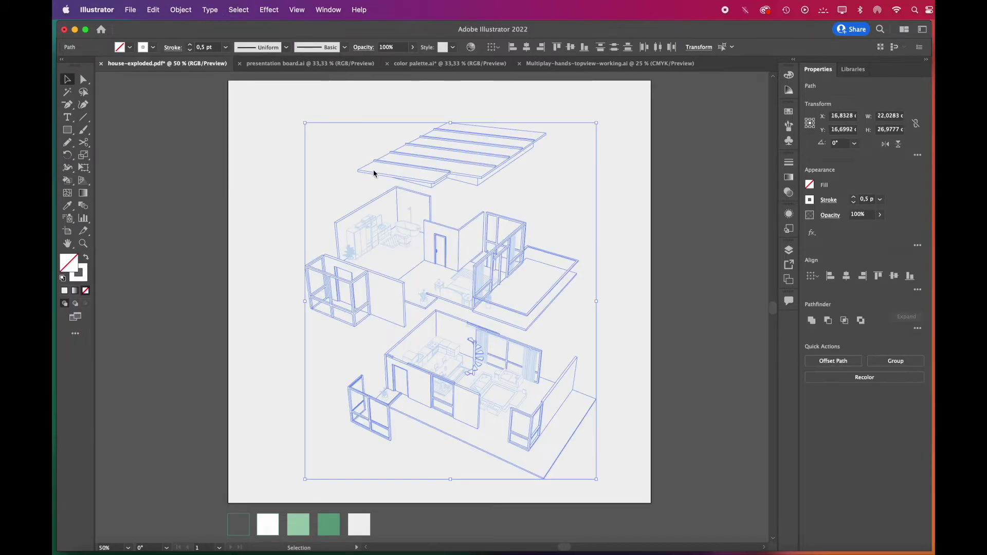
left_click(67, 205)
left_click(241, 523)
key("v")
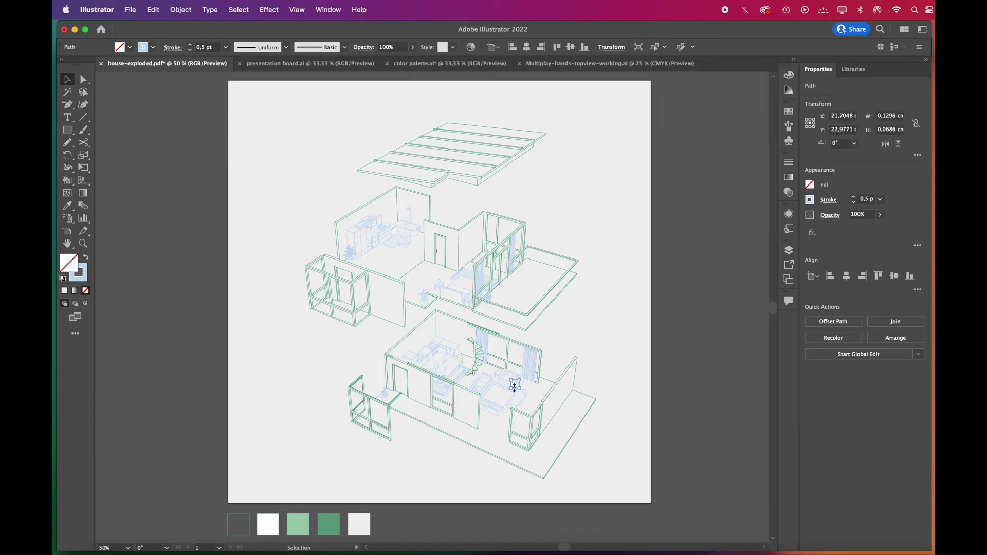
- Select all light blue furniture lines by their shared fill and stroke, and apply the green outline swatch's style
left_click(238, 10)
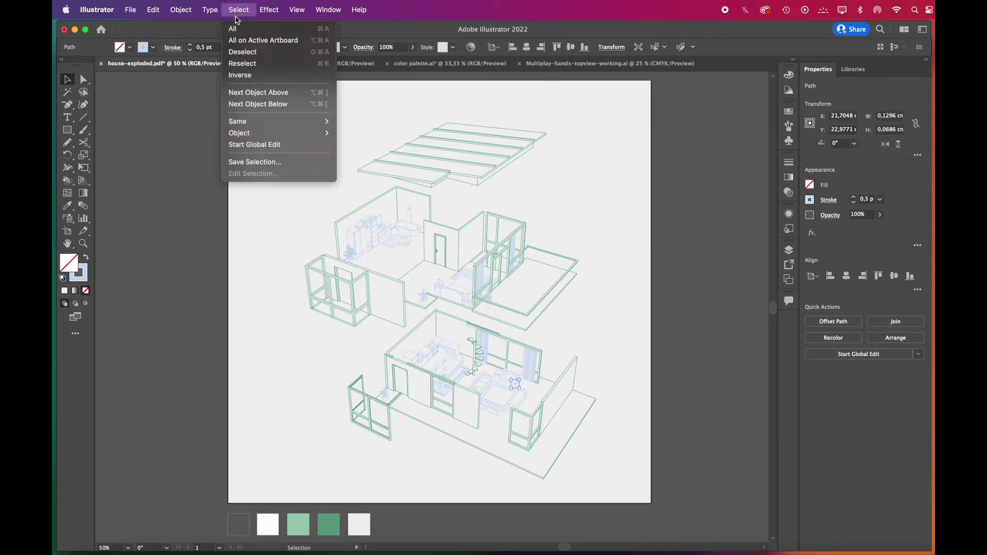
mouse_move(309, 122)
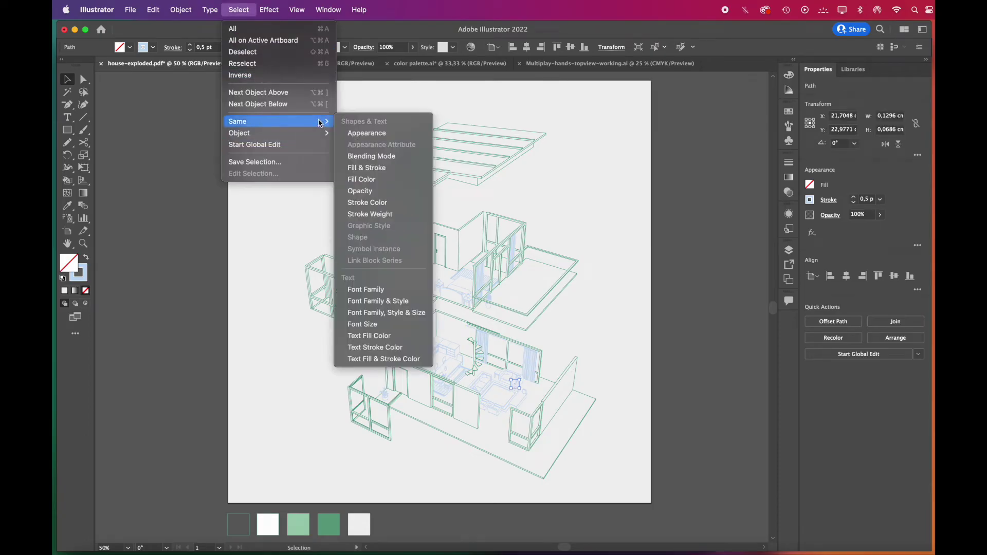
left_click(386, 173)
key("i")
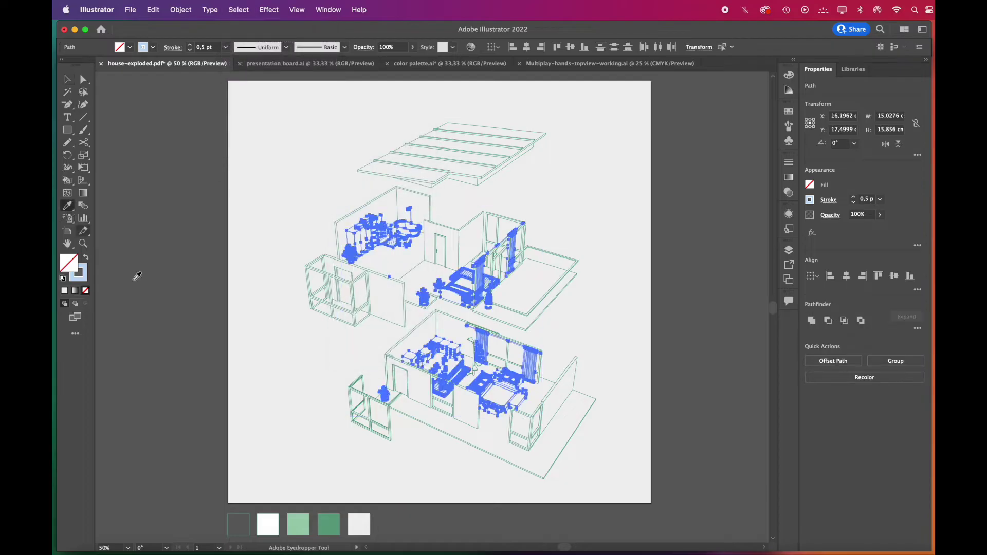
left_click(252, 521)
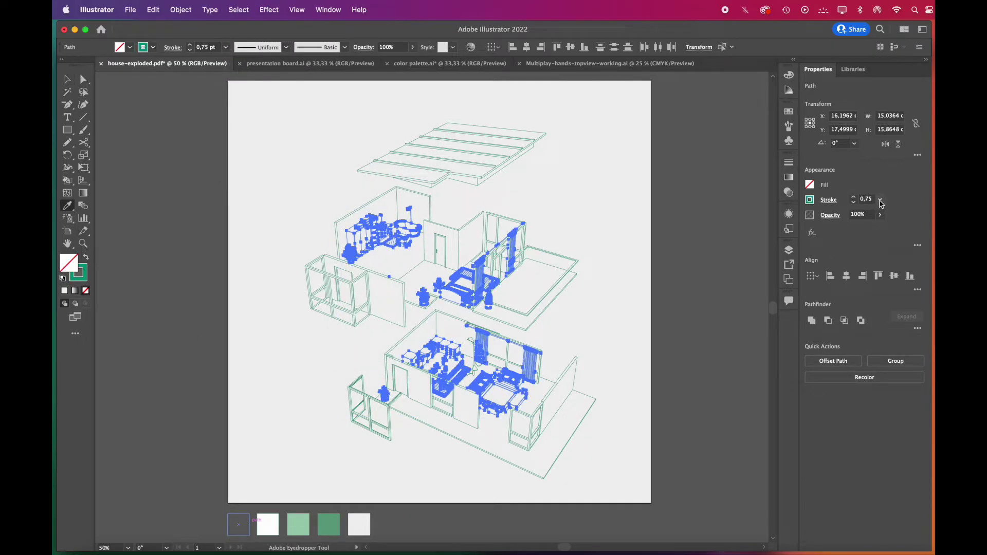
- Set the stroke weight of the furniture lines to 0,35 pt
left_click(881, 201)
left_click(883, 225)
key("v")
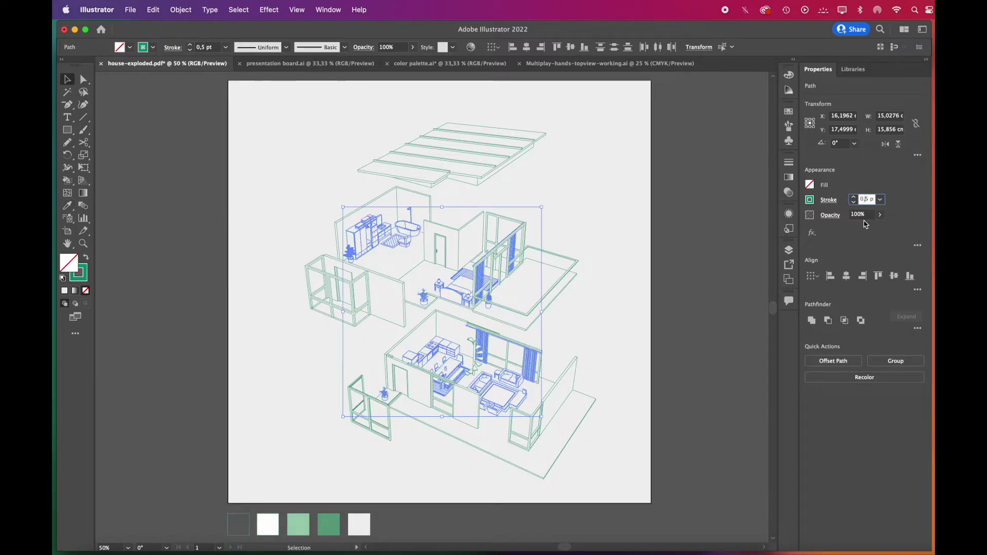
key("Return")
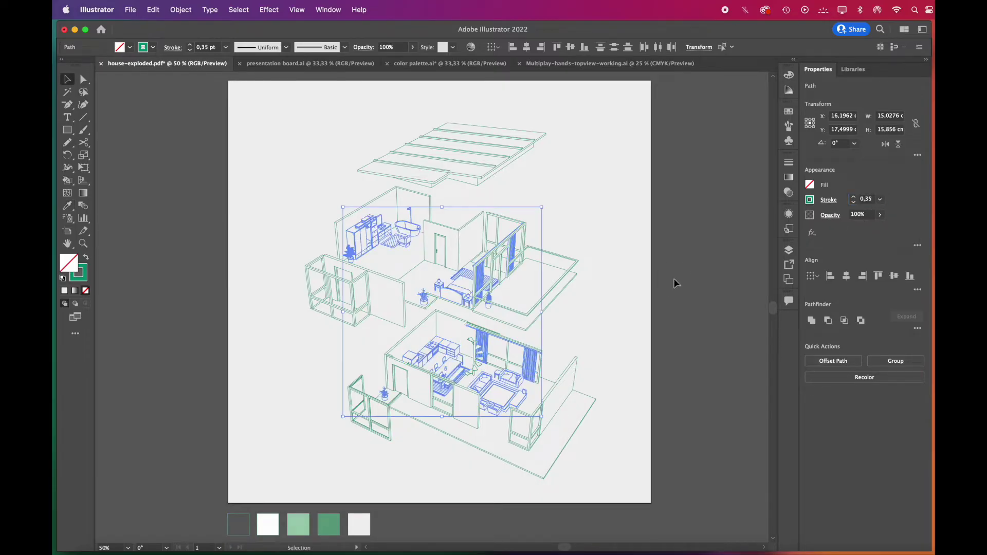
- Move the whole exploded house drawing to the middle of the artboard and give its strokes round caps
left_click(675, 283)
mouse_move(609, 81)
left_mouse_down()
mouse_move(573, 199)
mouse_move(259, 504)
left_mouse_up()
left_click_drag(477, 281, 461, 274)
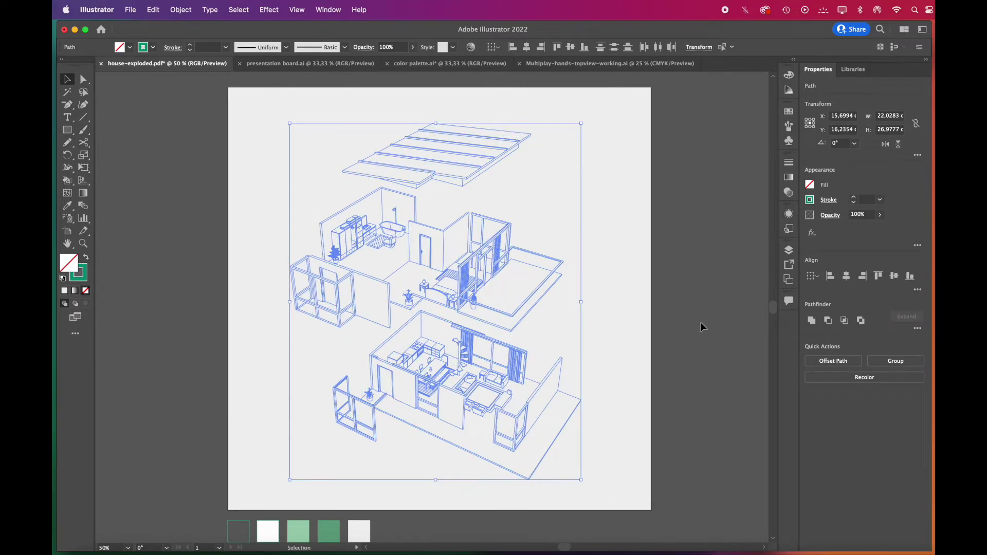
left_click(789, 162)
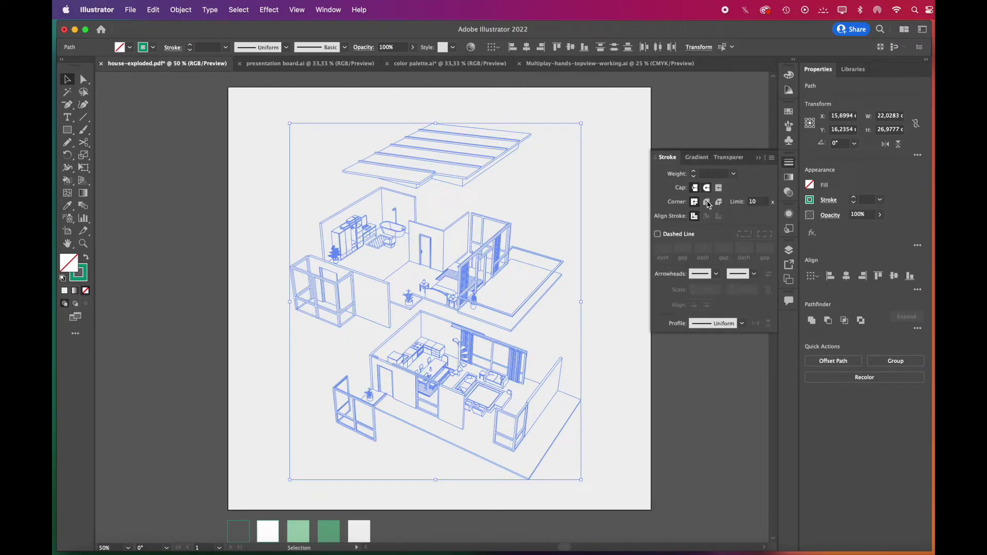
left_click(707, 188)
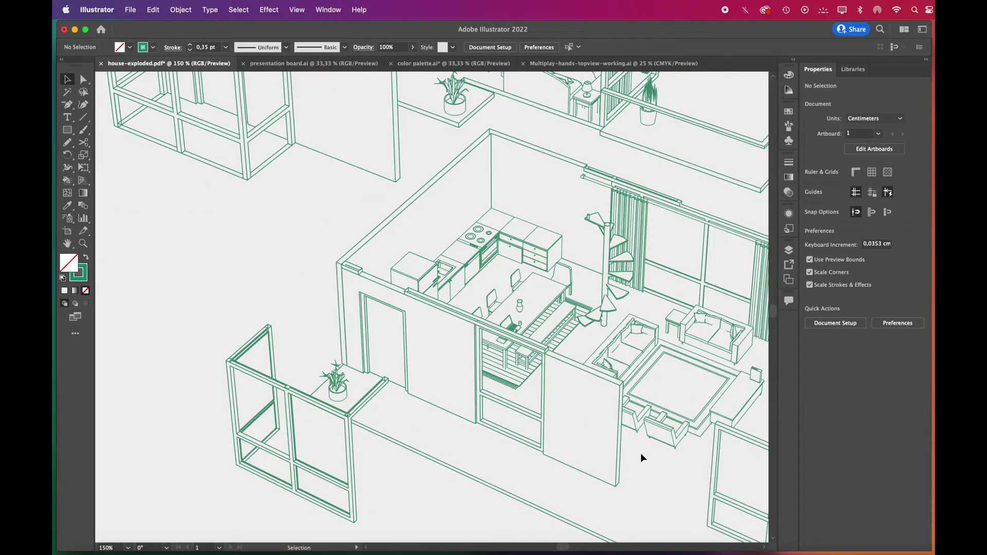
- Close the open lower end of the table leg seen through the ground-floor window with Pen tool lines
scroll(593, 419, "up", 2)
scroll(587, 421, "up", 1)
key("p")
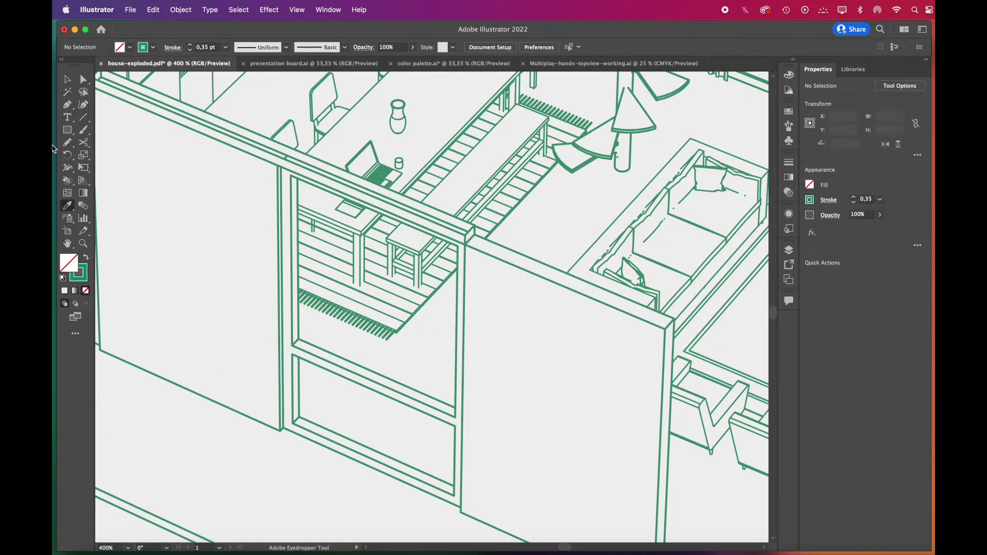
scroll(350, 290, "up", 1)
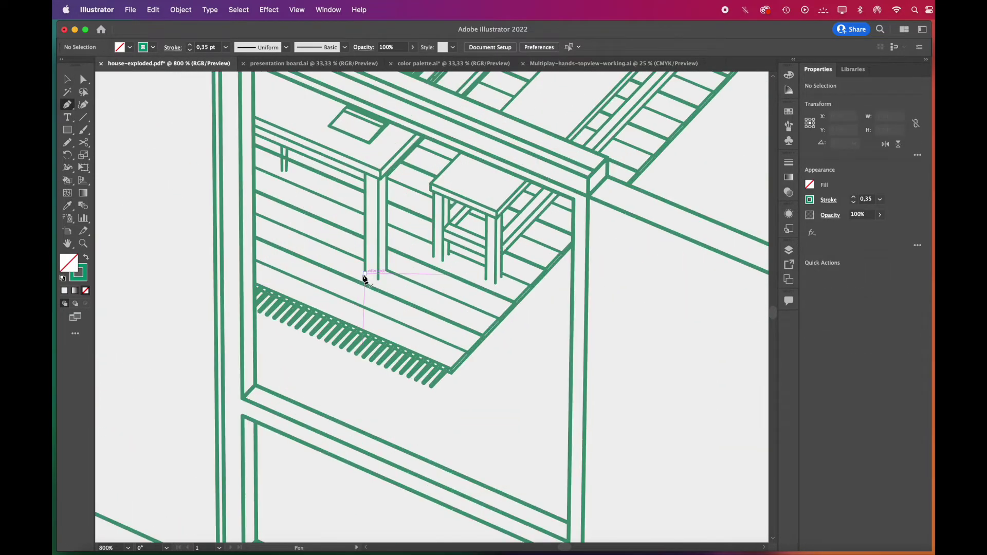
left_click(365, 273)
left_click(379, 279)
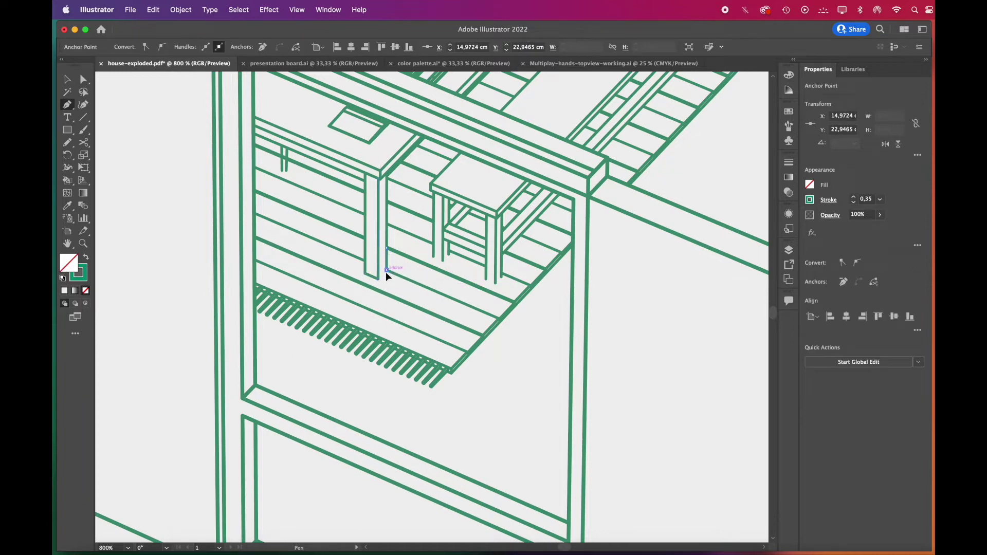
left_click(379, 279)
key("Escape")
- Draw short Pen lines closing the open lower ends of the two front stool legs beside the table
left_click(433, 258)
left_click(443, 261)
left_click(448, 254)
left_click(443, 261)
key("Escape")
left_click(486, 279)
left_click(495, 283)
left_click(501, 276)
left_click(495, 283)
key("Escape")
scroll(415, 369, "down", 1)
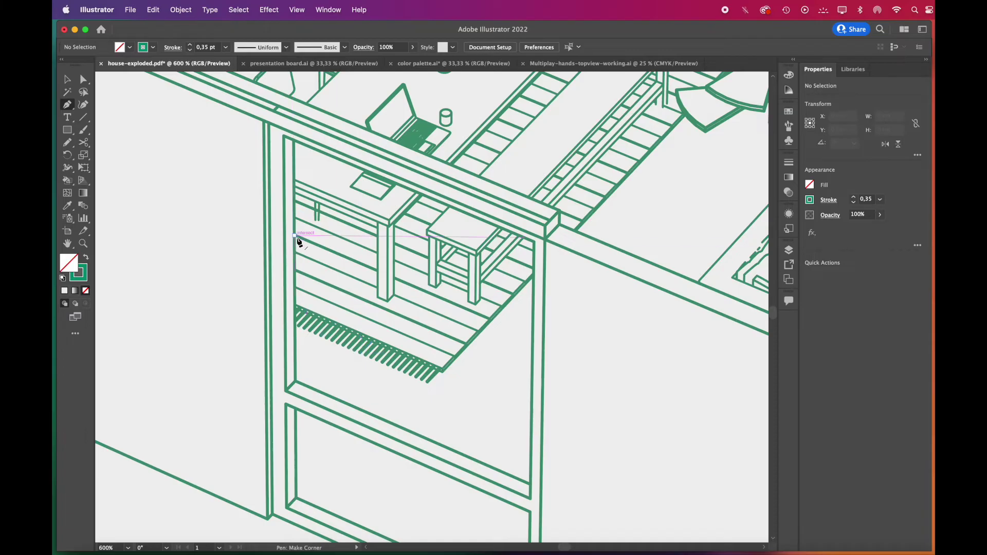
- Delete the stray inner line segments along the top of the ground-floor front wall near the kitchen
key("v")
scroll(288, 239, "down", 5)
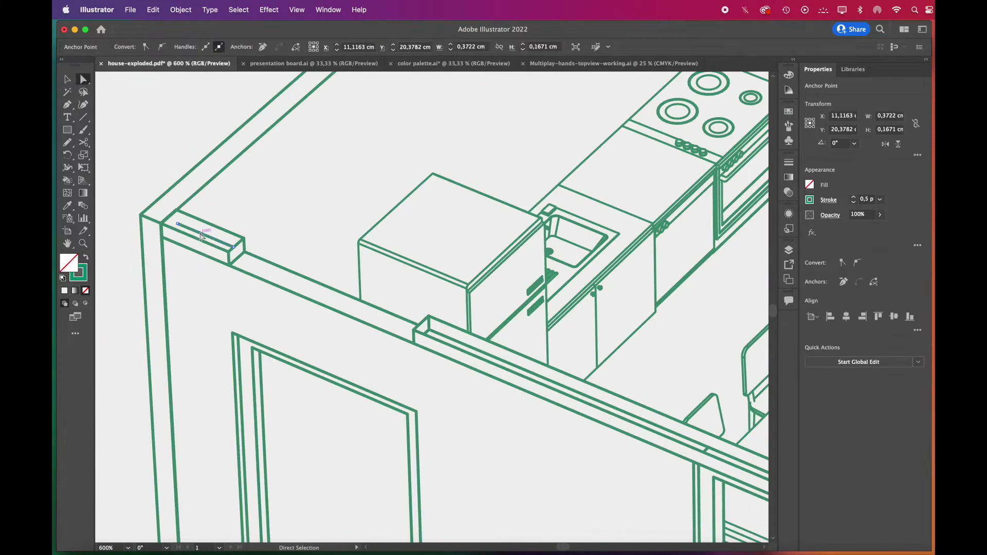
key("Delete")
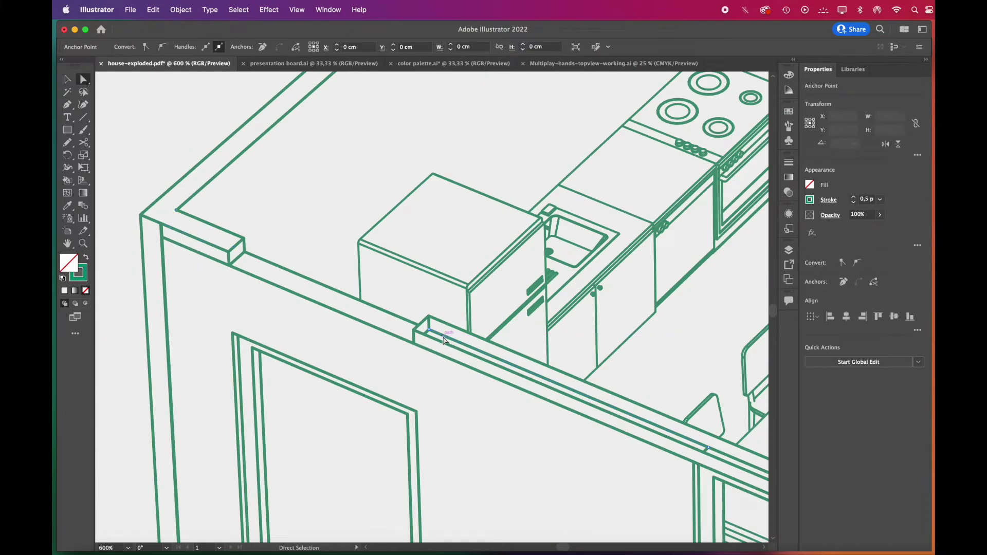
key("Delete")
left_click(430, 331)
key("Delete")
left_click(712, 451)
key("Delete")
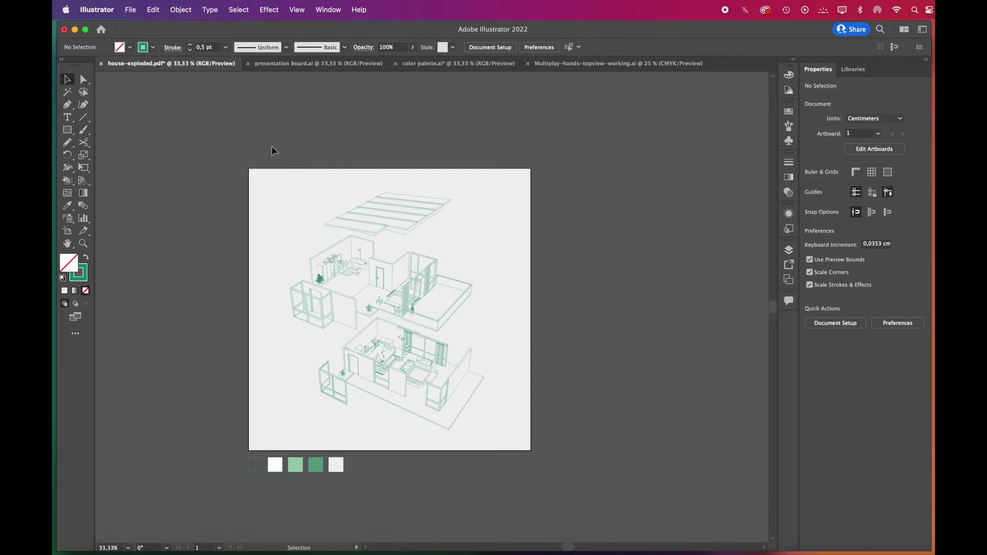
- Select the whole exploded house drawing and make it a Live Paint group
left_click_drag(517, 437, 517, 436)
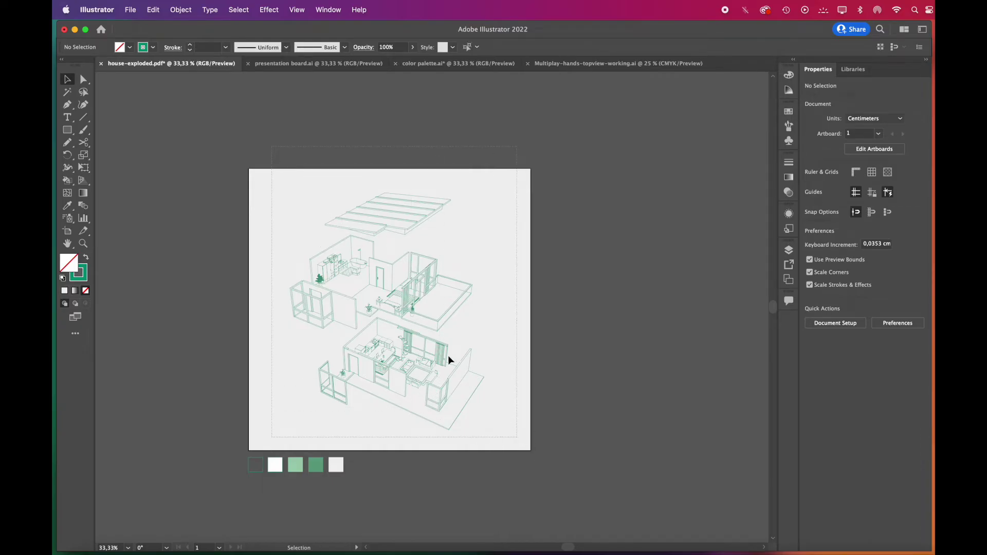
left_click(181, 10)
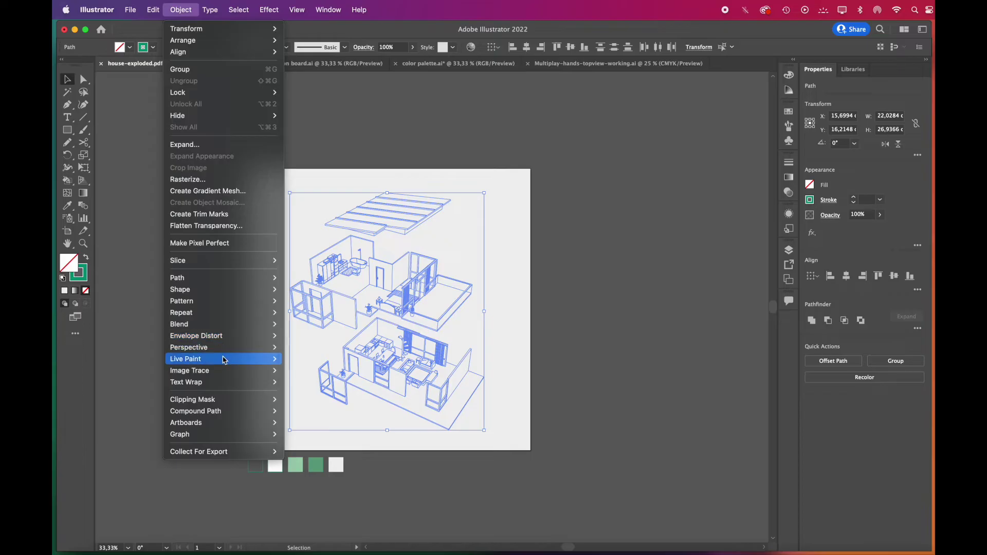
mouse_move(224, 360)
left_click(303, 361)
left_click(547, 345)
- Set a white fill (FFFFFF) with no stroke and paint the faces of the house with the Live Paint Bucket
left_click(71, 261)
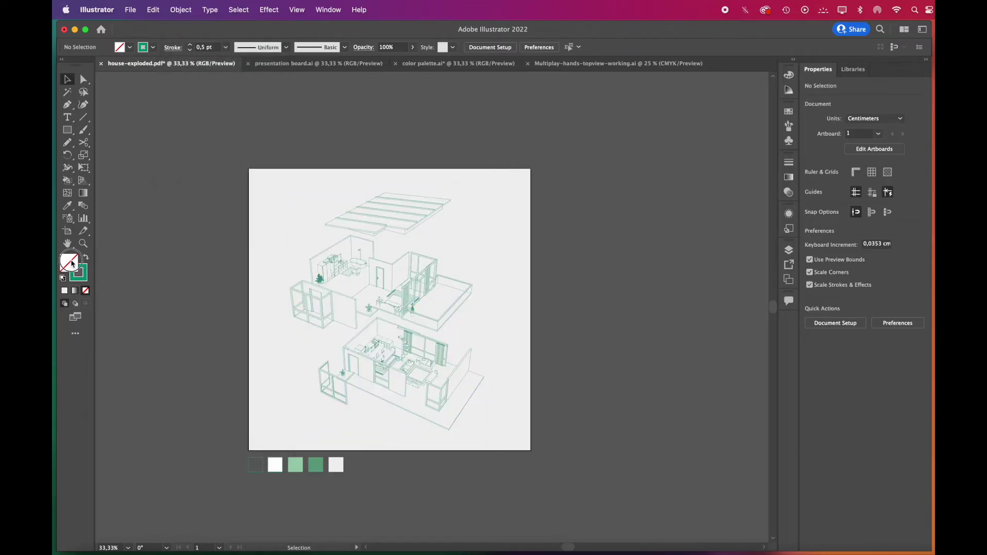
left_click(66, 291)
left_click(86, 291)
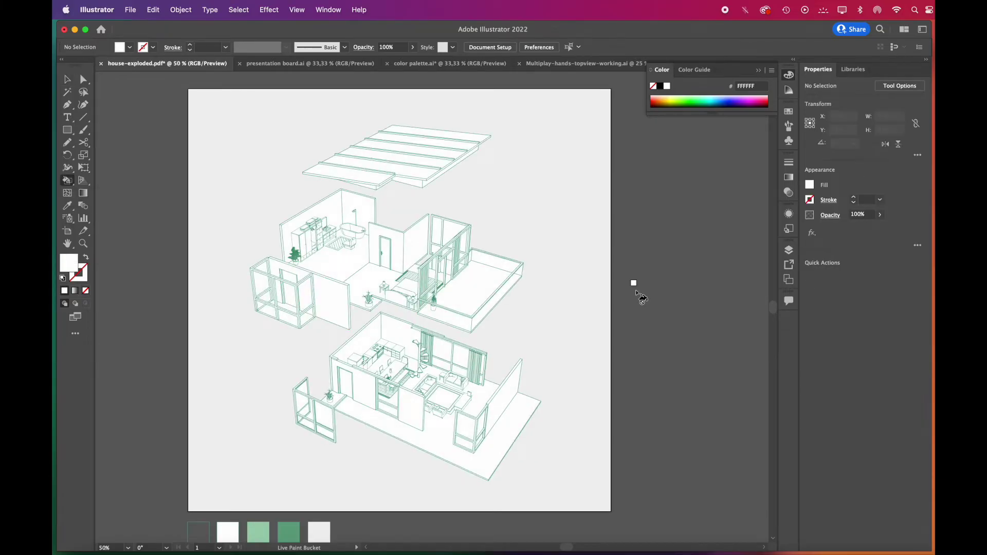
scroll(286, 492, "down", 1)
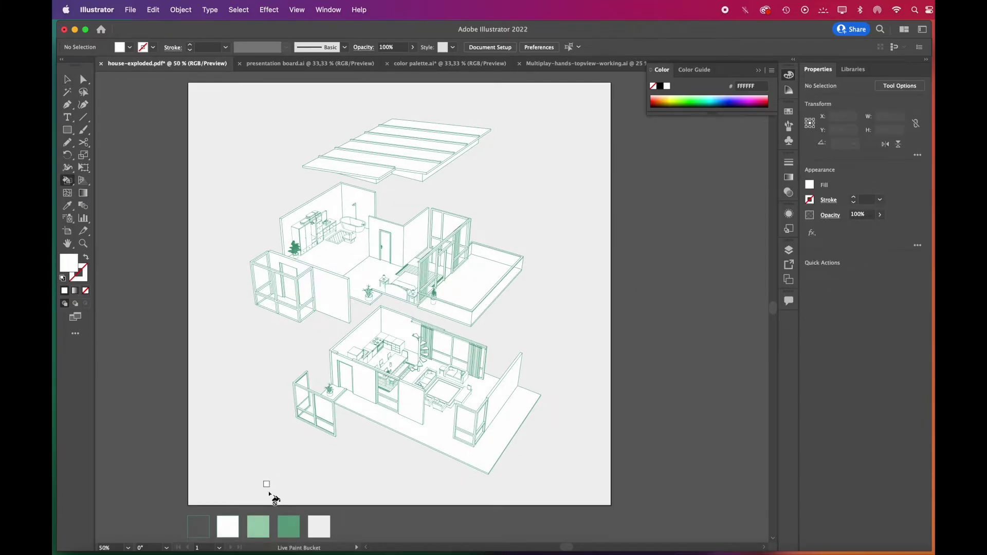
- Paint the ground-floor terrace and the panes of its glazed corner frame light green 7FC6A1
left_click(438, 435)
scroll(453, 436, "up", 3)
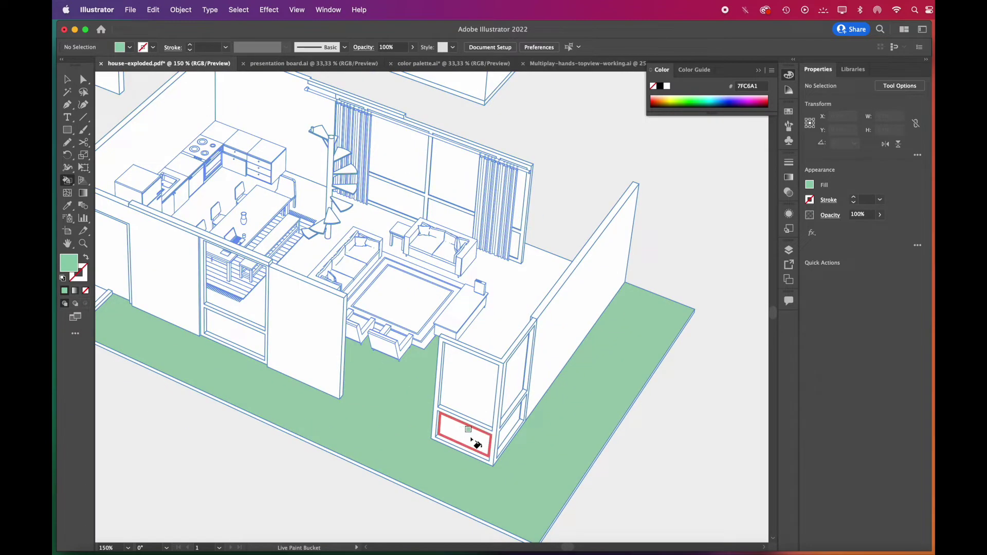
left_click(472, 436)
left_click(469, 392)
left_click(510, 424)
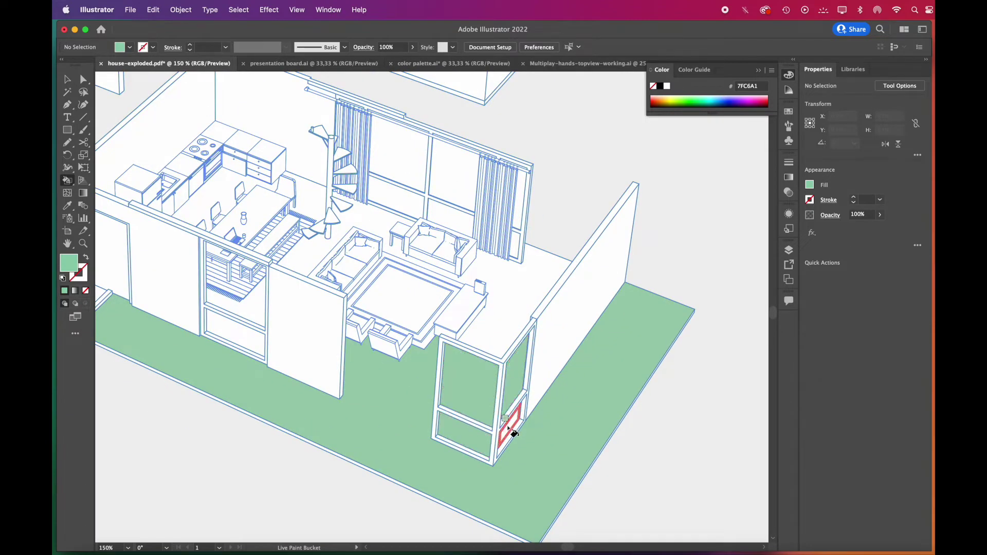
left_click(506, 317)
- Paint the living and dining room floor and the visible areas behind the front window light green 7FC6A1
left_click(317, 259)
scroll(317, 259, "up", 2)
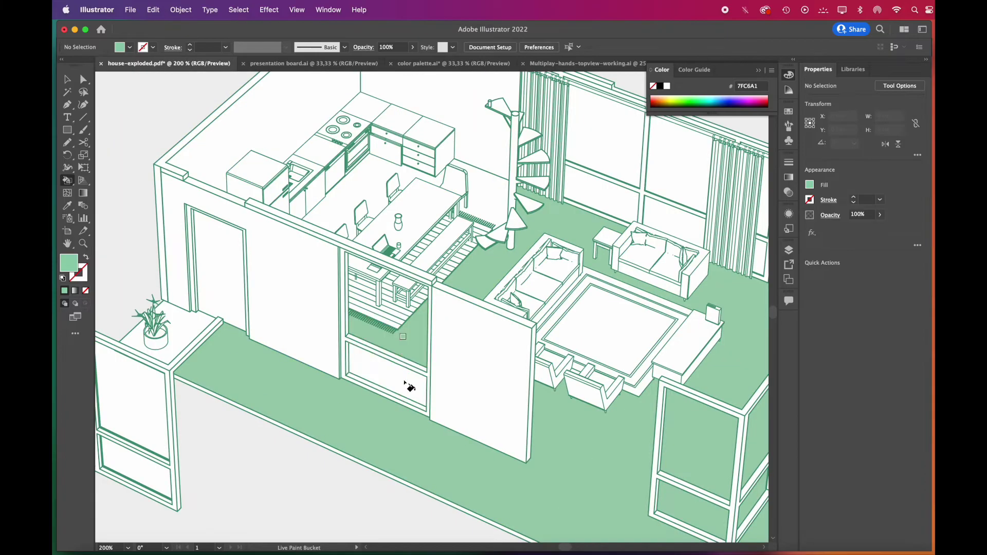
left_click(408, 385)
left_click(378, 175)
scroll(378, 175, "down", 2)
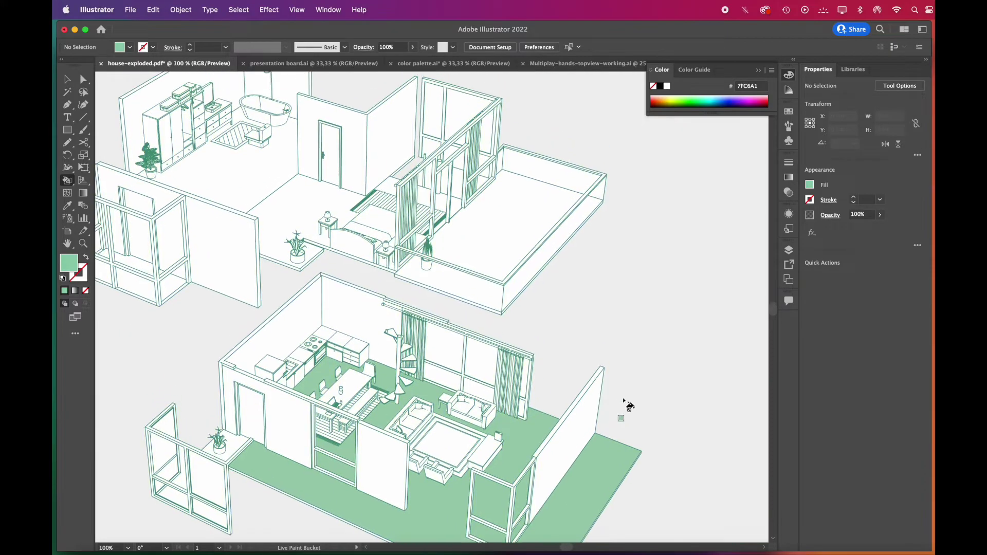
- Paint the upper-floor bedroom and balcony floors and the floor areas inside the glazed box light green 7FC6A1
scroll(621, 399, "up", 3)
left_click(504, 270)
scroll(302, 463, "up", 2)
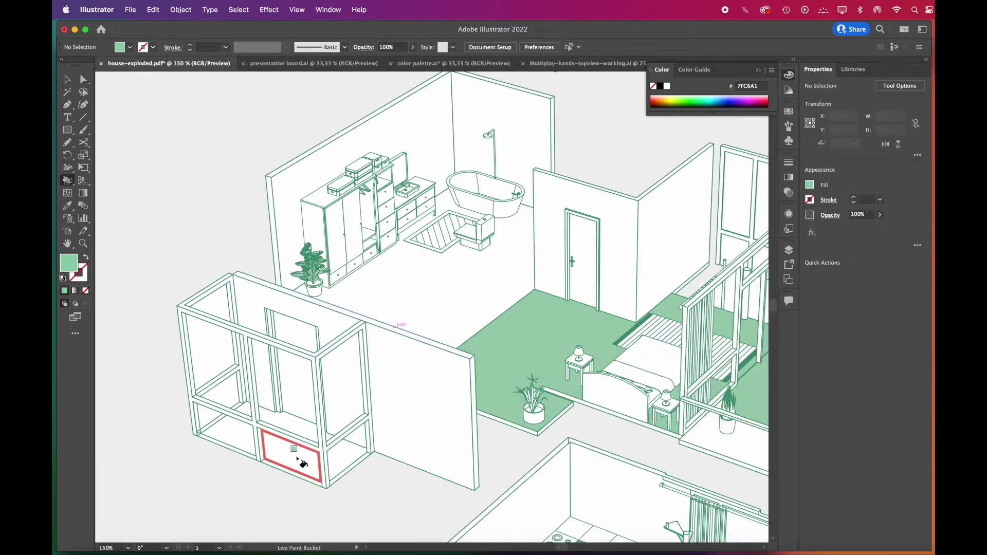
left_click(301, 450)
left_click(347, 461)
left_click(290, 435)
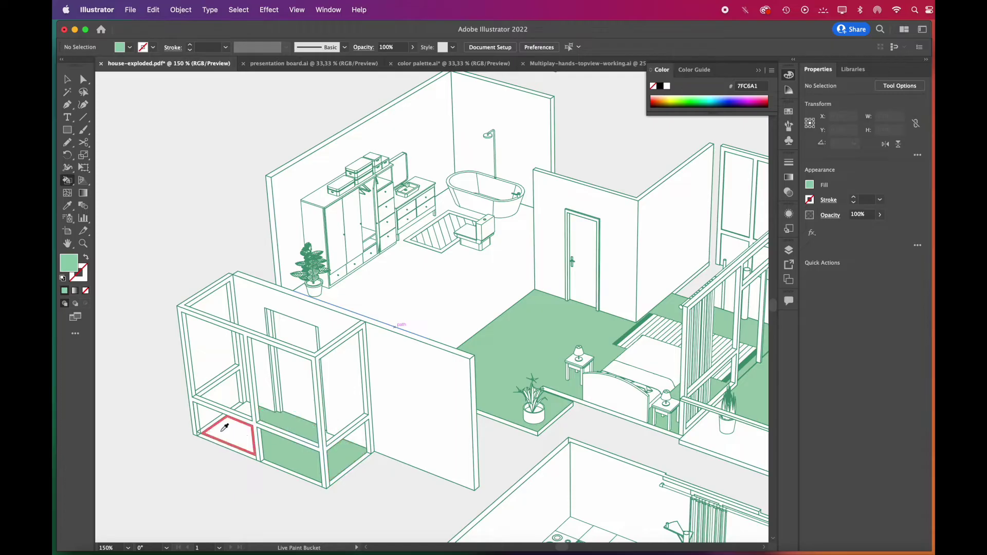
scroll(231, 437, "up", 2)
left_click(231, 437)
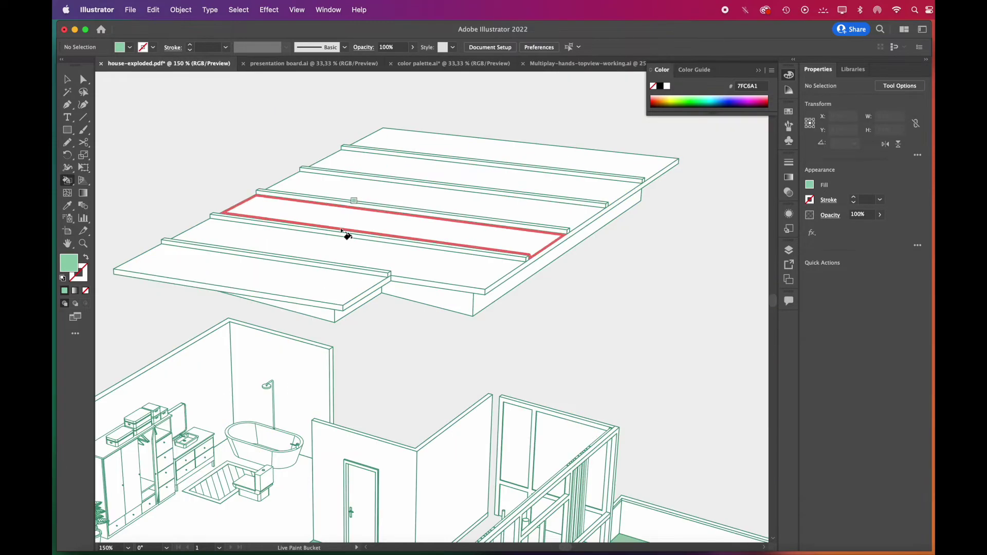
- Paint all the roof panels between the battens light green 7FC6A1
mouse_move(282, 287)
left_mouse_down()
mouse_move(312, 215)
mouse_move(357, 169)
mouse_move(421, 146)
left_mouse_up()
left_click(417, 142)
scroll(331, 133, "down", 2)
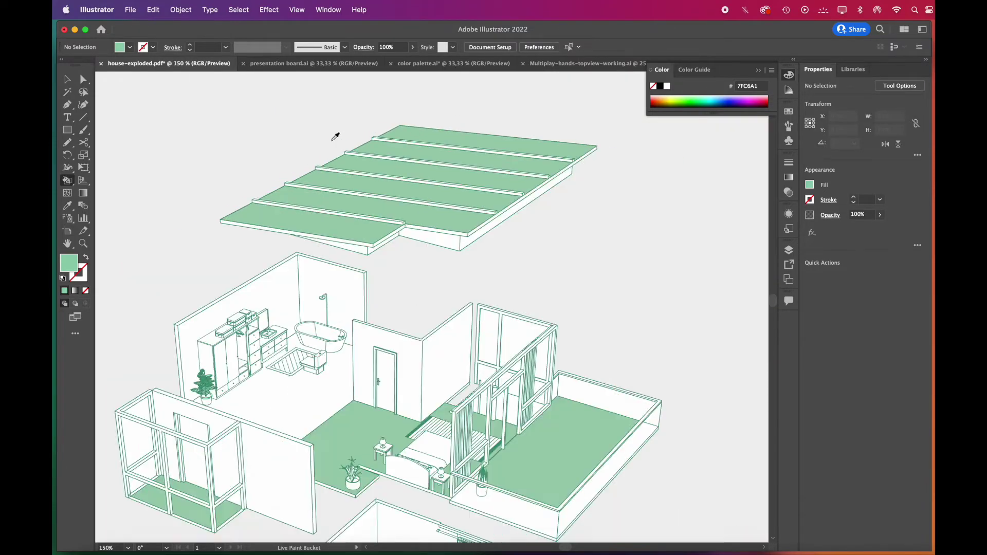
- Sample the dark green swatch 3D936E and paint the cut top faces of the ground-floor walls with it
scroll(457, 186, "down", 1)
scroll(469, 203, "down", 2)
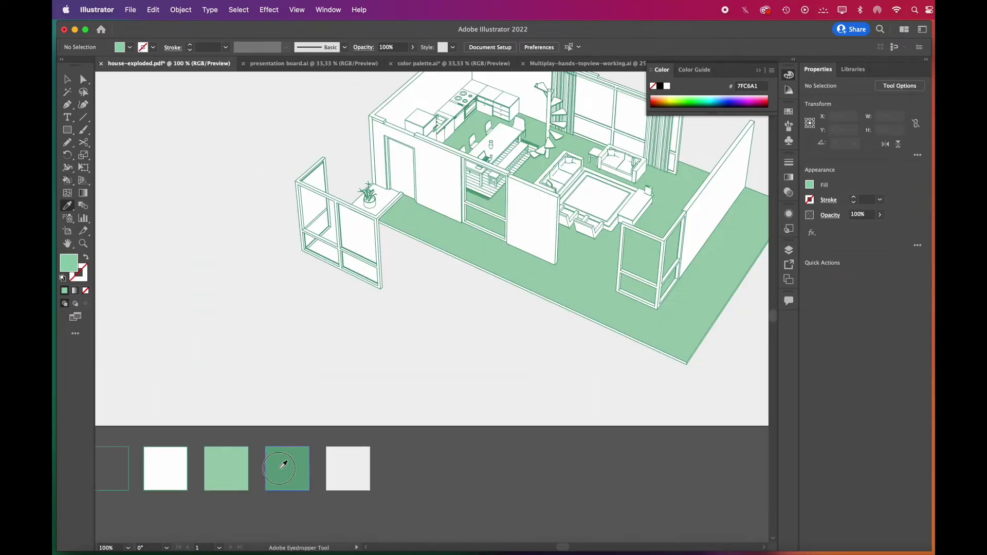
left_click(283, 465)
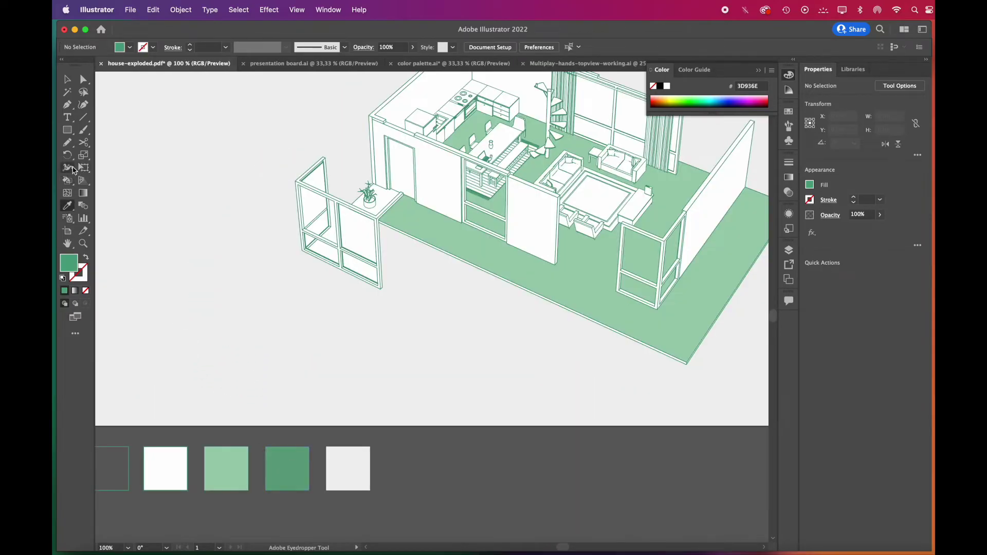
left_click(67, 179)
scroll(283, 154, "up", 6)
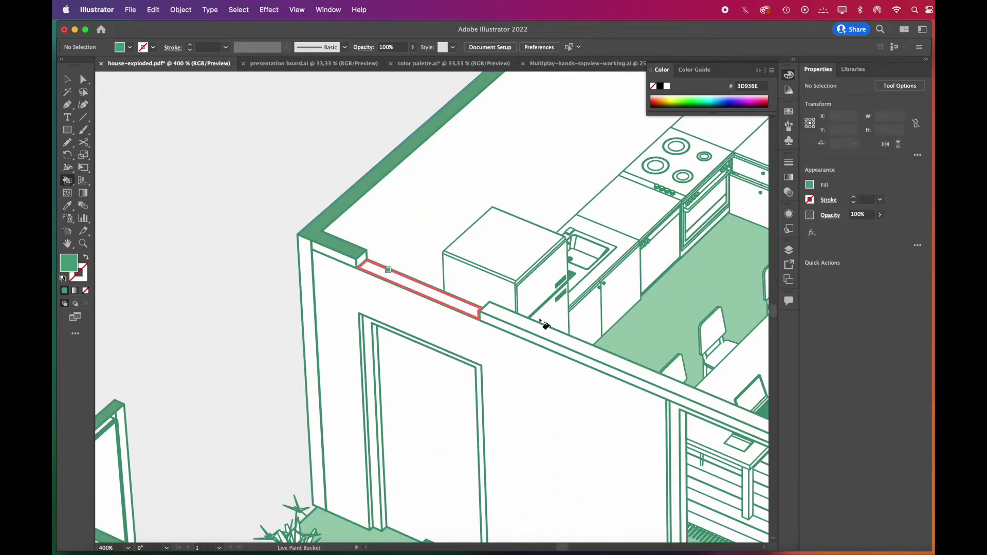
left_click(541, 321)
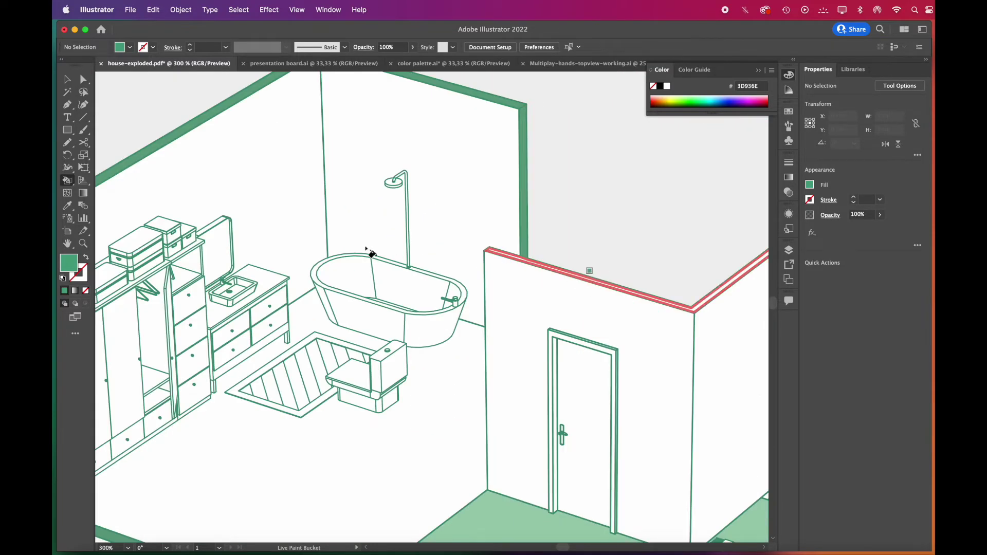
- Paint the top faces of the upper-floor walls and bedroom window frames dark green 3D936E
scroll(355, 190, "down", 3)
scroll(565, 239, "up", 5)
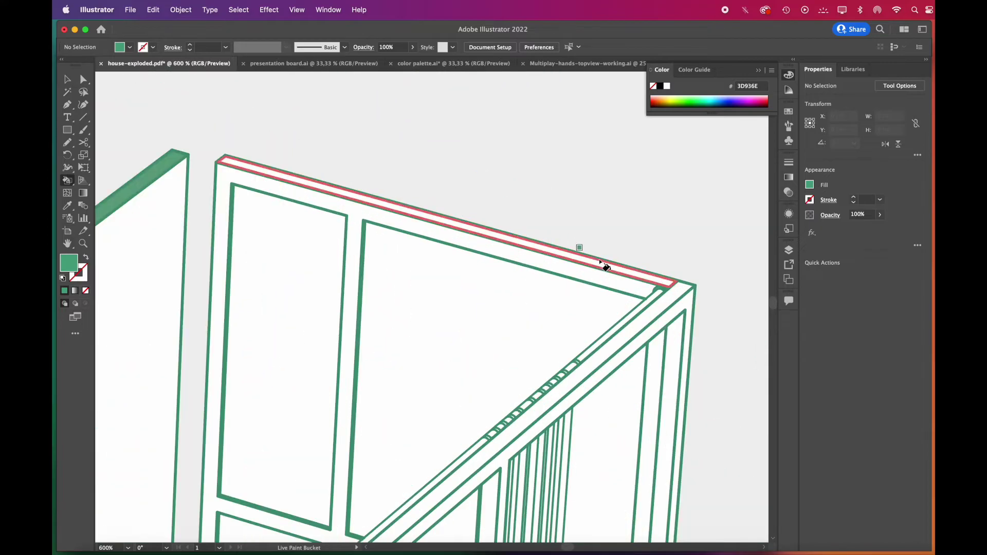
left_click(629, 270)
scroll(627, 209, "down", 3)
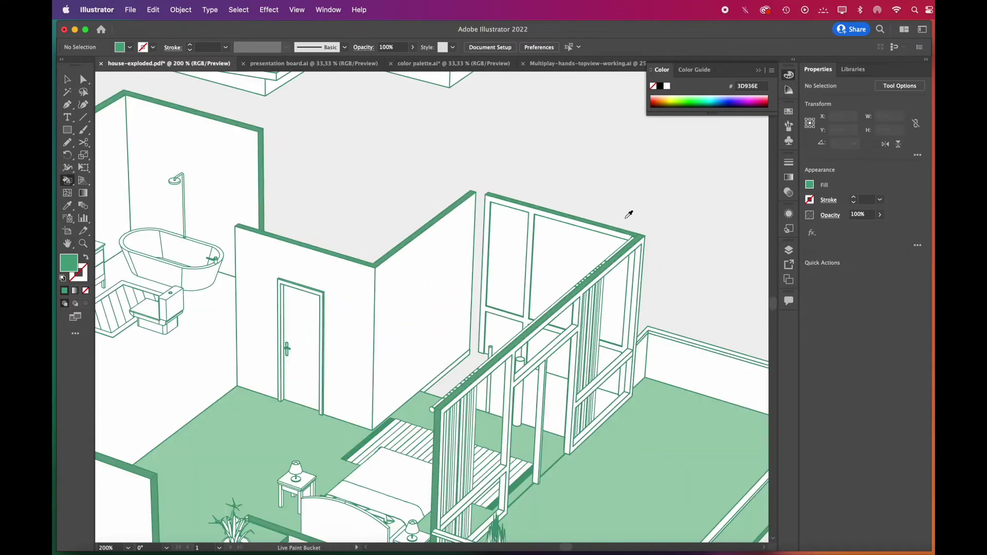
scroll(596, 239, "down", 3)
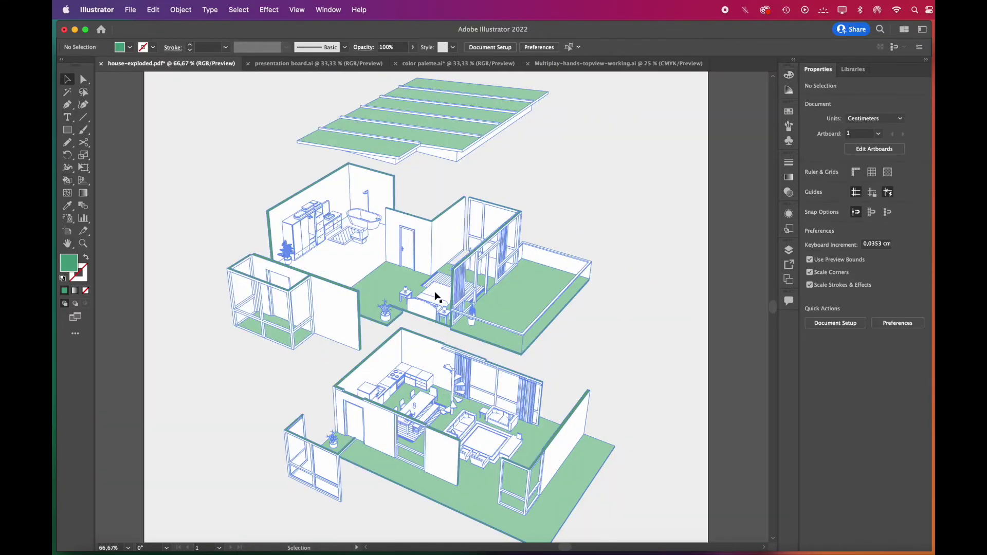
- Expand the Live Paint house drawing and ungroup it twice into separate fills and lines
left_click(435, 292)
left_click(434, 291)
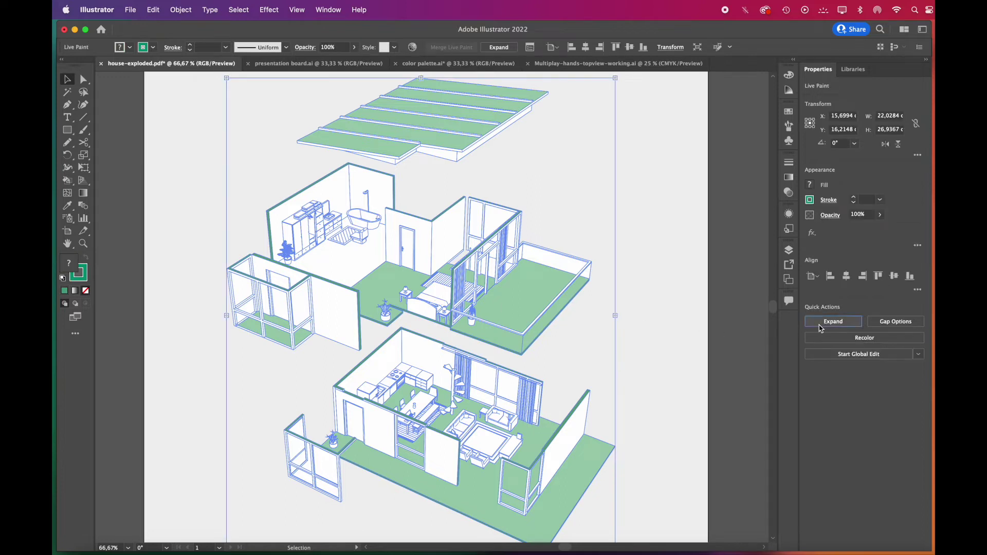
left_click(833, 321)
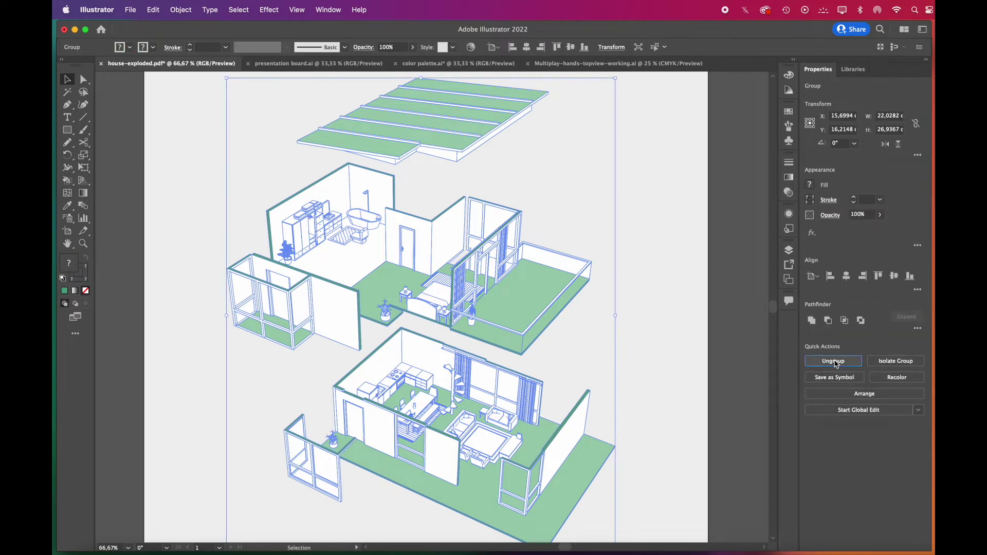
left_click(833, 362)
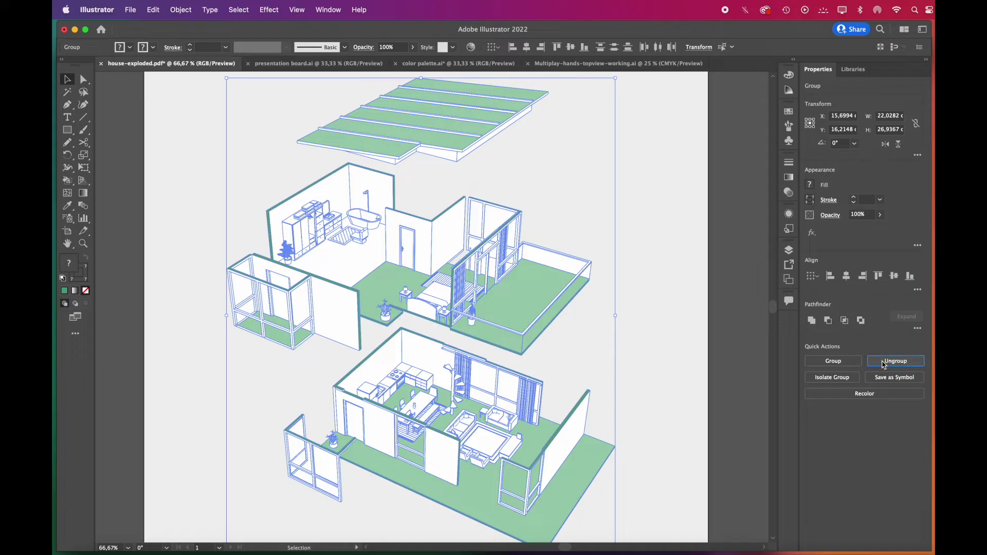
key("super+shift+g")
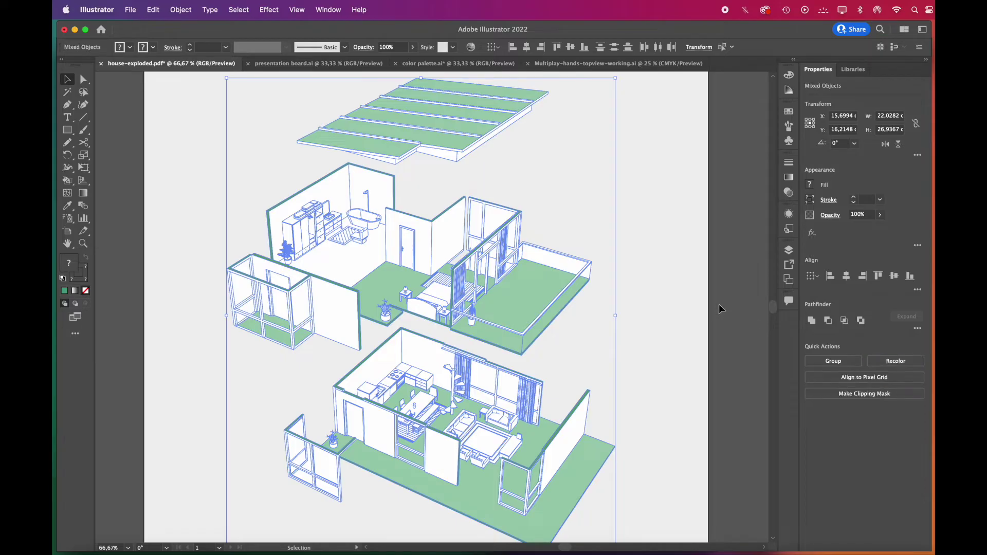
left_click(719, 309)
- Delete the white fill of the upper-floor bathroom floor
key("a")
left_click(351, 263)
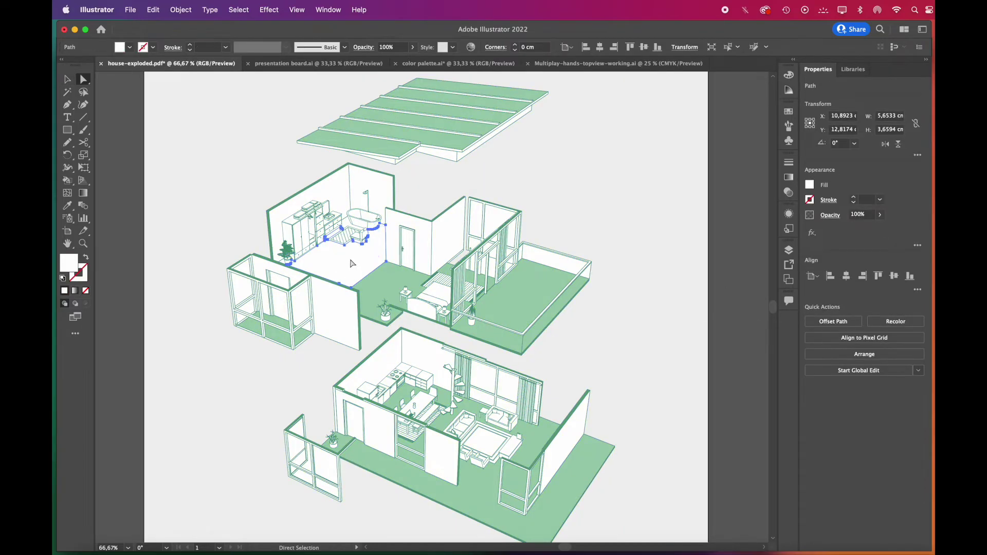
key("Delete")
- Select the white fills of the upper-floor bedroom window panes and the balcony railing panels and delete them
scroll(506, 221, "up", 3)
left_click(407, 214)
left_click(479, 222, "shift")
left_click(521, 257, "shift")
left_click(473, 275, "shift")
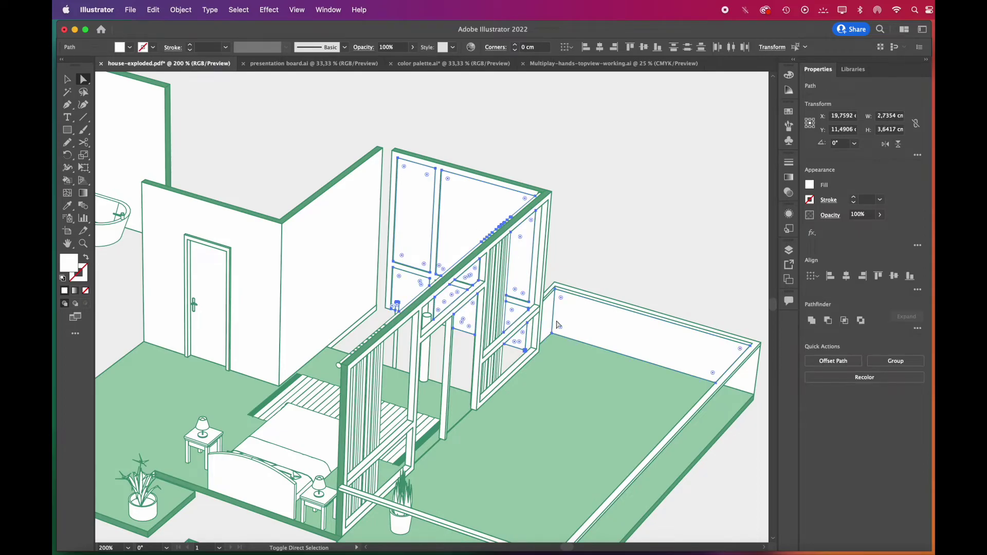
key("Delete")
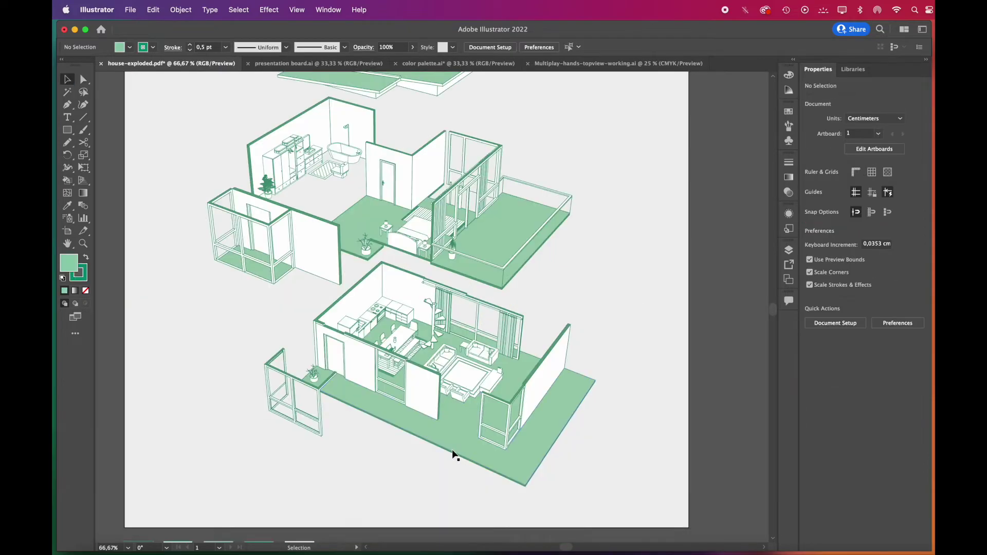
scroll(453, 453, "up", 2)
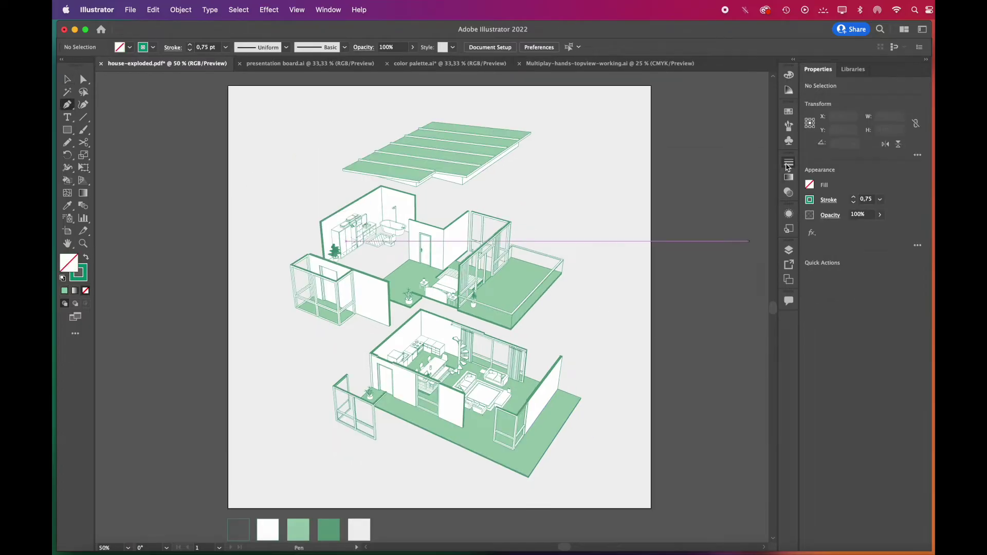
- Enable a dashed stroke and draw two connector lines from the detached ground-floor window frame's wall ends toward the house's front wall
left_click(789, 163)
left_click(679, 236)
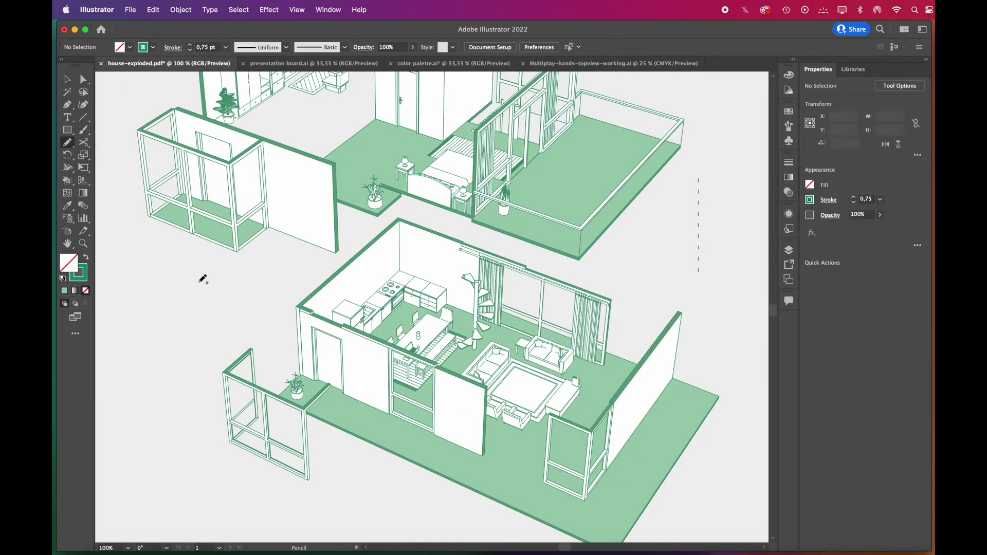
scroll(257, 342, "up", 2)
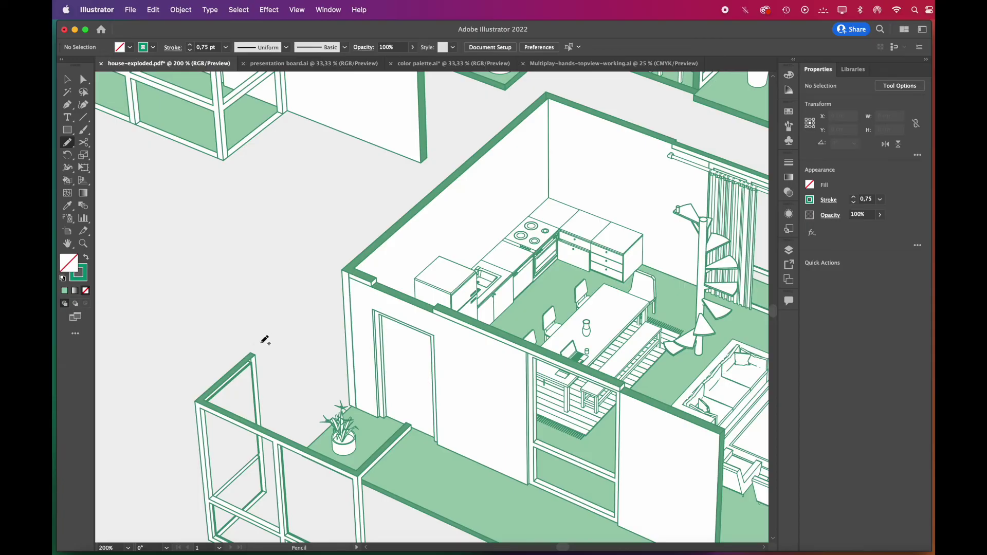
left_click_drag(254, 350, 336, 272)
scroll(303, 360, "right", 1)
left_click_drag(386, 415, 462, 335)
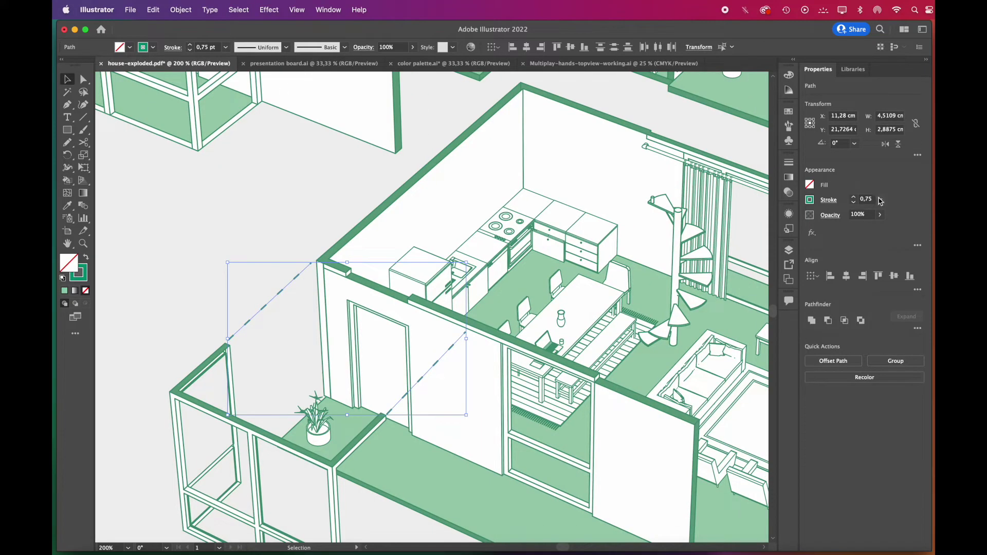
- Set the two connector lines to a 0.5 pt stroke with round joins and a 3 pt dash, 4 pt gap pattern
left_click(881, 200)
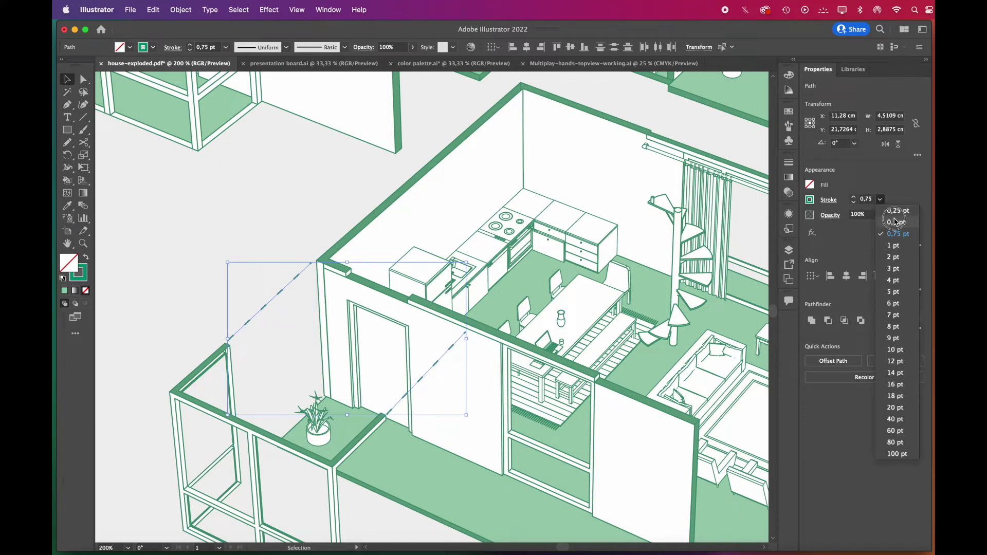
left_click(896, 221)
left_click(789, 162)
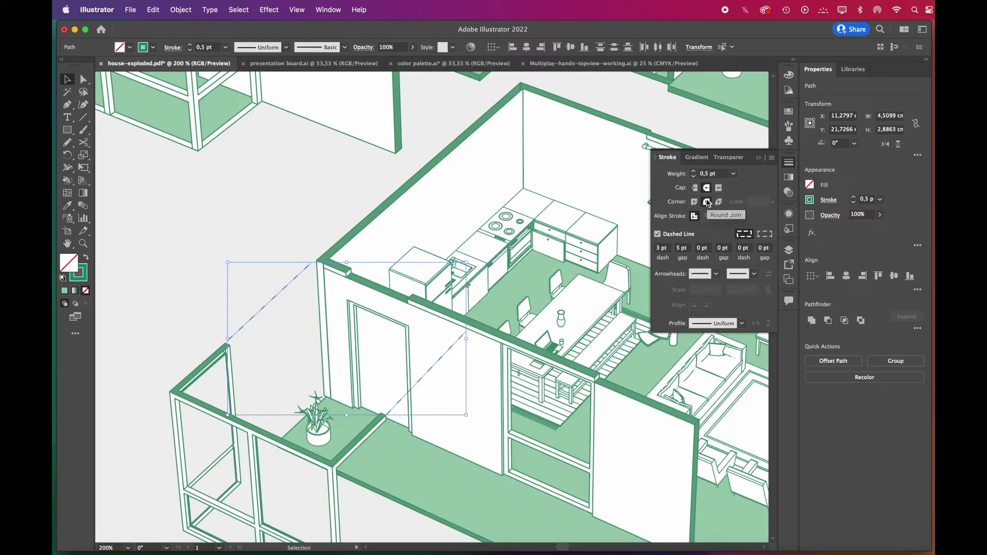
- Copy a dashed connector to the base of the detached window frame, fit its end under the top rail and send it to the back
left_click_drag(395, 299, 364, 441)
left_click_drag(367, 257, 362, 277)
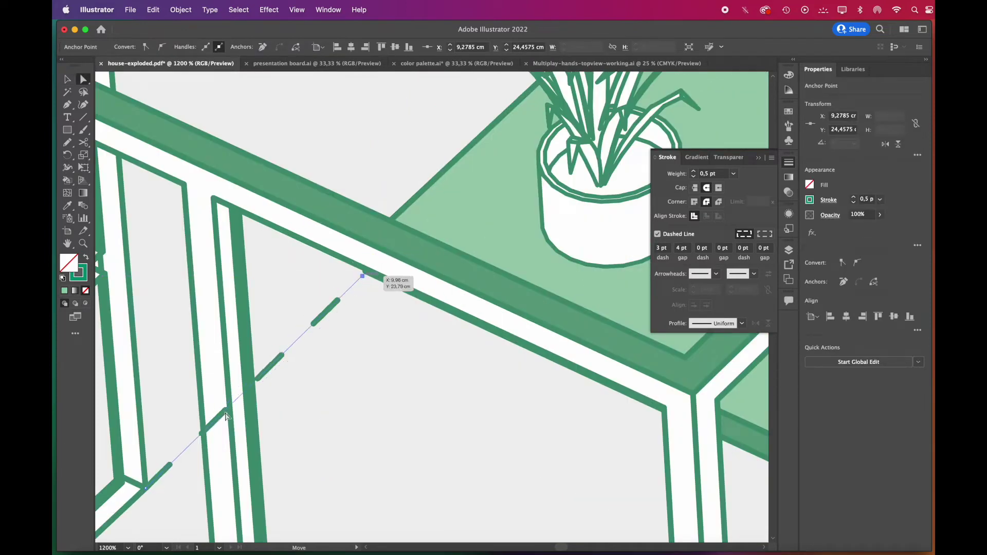
right_click(281, 354)
mouse_move(329, 499)
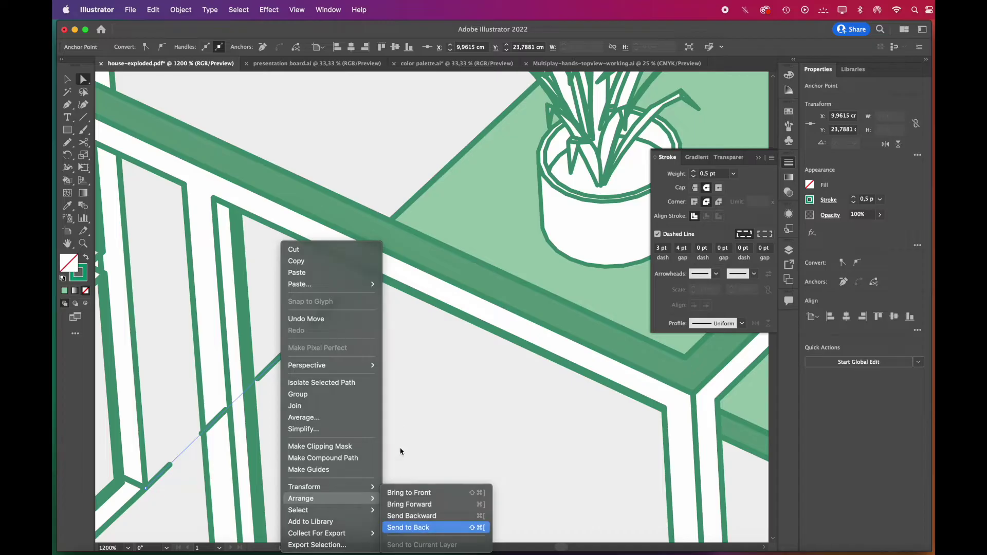
left_click(411, 527)
left_click(399, 424)
scroll(309, 342, "down", 4)
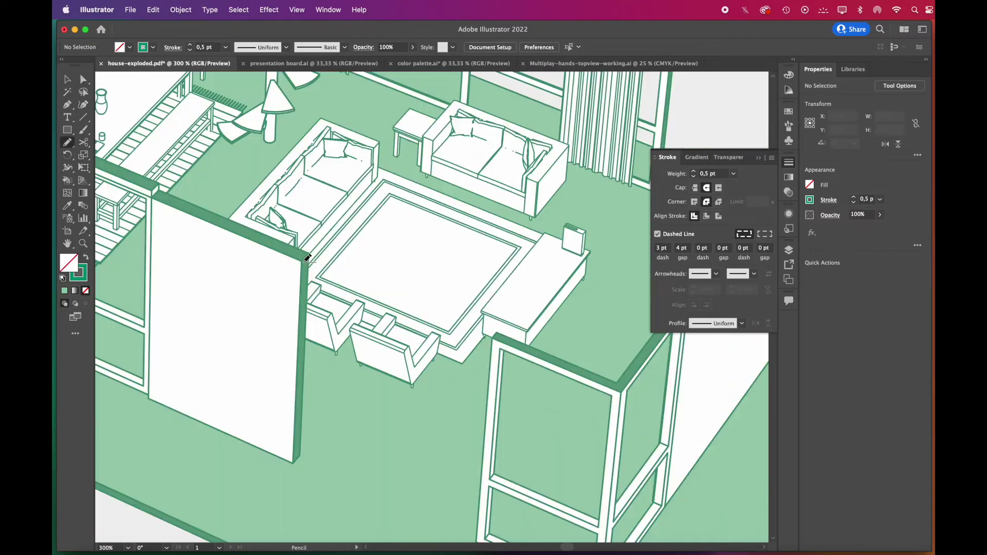
- Add dashed connectors from the ground-floor front wall to the corner window frame, and from the upper-floor bathroom wall to the bedroom door wall
left_click_drag(309, 265, 492, 340)
left_click_drag(358, 285, 344, 501)
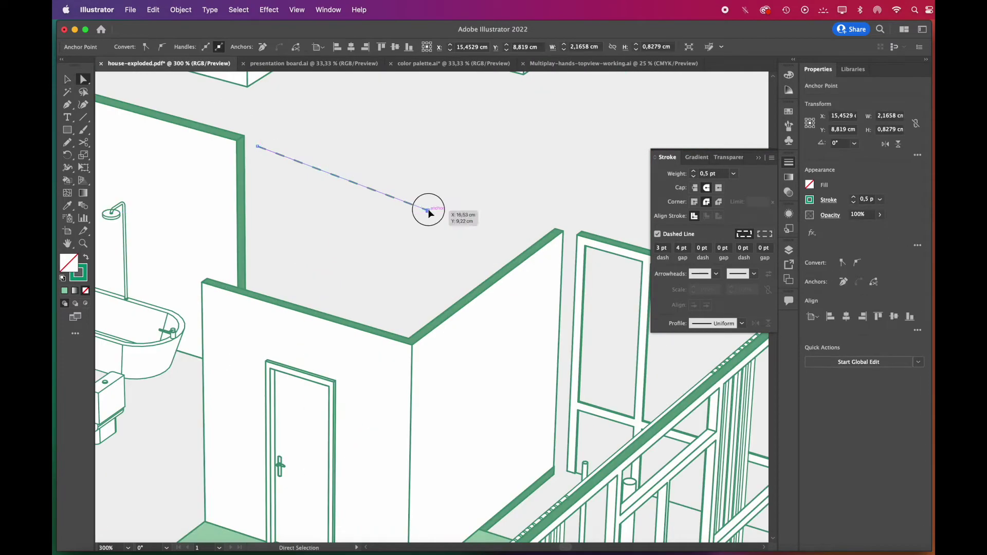
left_click_drag(428, 210, 551, 231)
key("super+equal")
key("super+equal")
left_click_drag(257, 151, 246, 142)
left_click(483, 158)
scroll(483, 158, "down", 4)
- Add dashed connectors between the upper-floor front wall and the bedroom window wall, fitting their ends to the wall corners
key("v")
left_click_drag(392, 271, 339, 326)
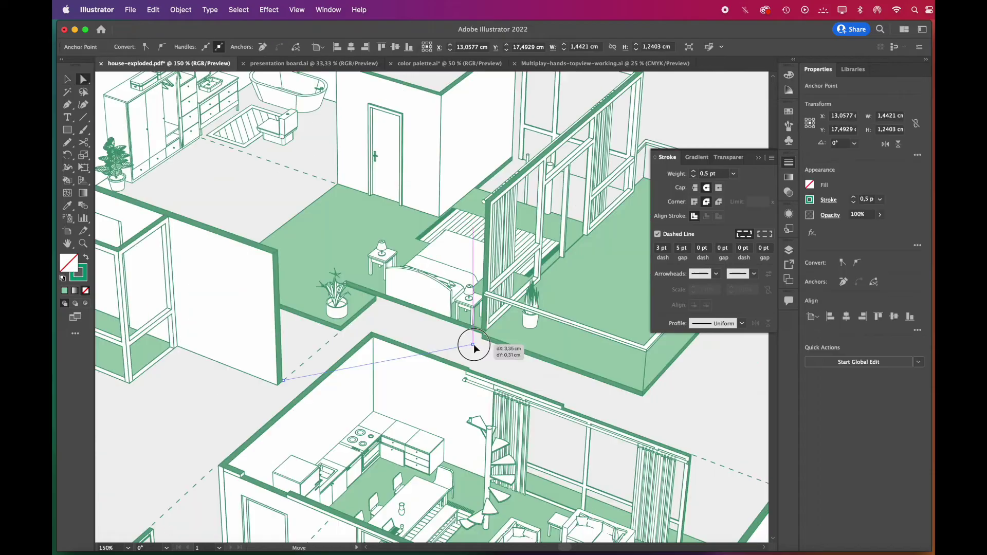
left_click_drag(474, 346, 477, 343)
key("v")
left_click_drag(376, 363, 380, 232)
scroll(481, 206, "up", 4)
key("a")
left_click_drag(465, 229, 492, 189)
scroll(431, 141, "down", 2)
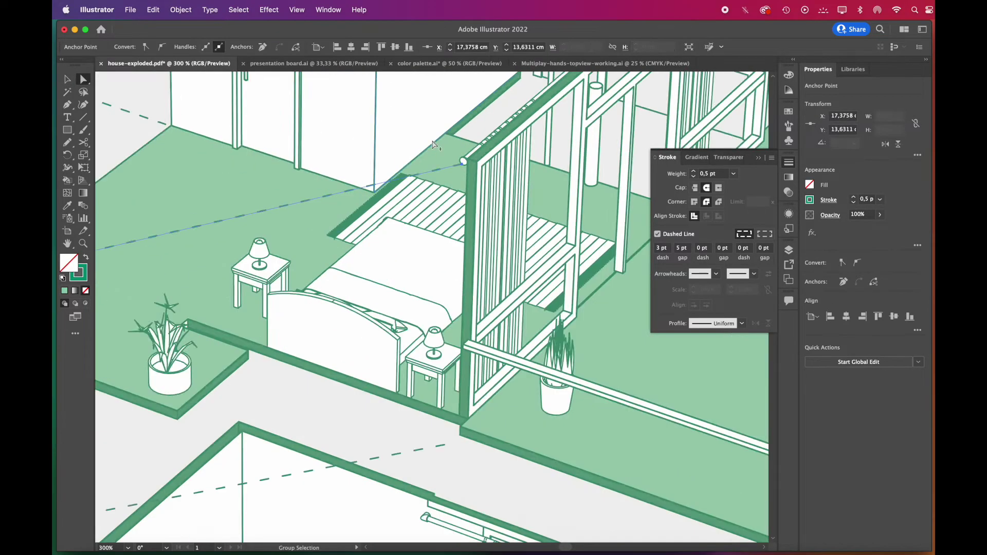
- Add vertical dashed connectors linking the roof's corners to the upper-floor window wall
scroll(449, 473, "up", 2)
mouse_move(438, 423)
left_mouse_down()
mouse_move(463, 406)
mouse_move(463, 273)
mouse_move(329, 177)
left_mouse_up()
scroll(463, 405, "down", 3)
scroll(463, 273, "up", 3)
scroll(329, 172, "down", 3)
scroll(416, 208, "down", 3)
left_click(511, 242)
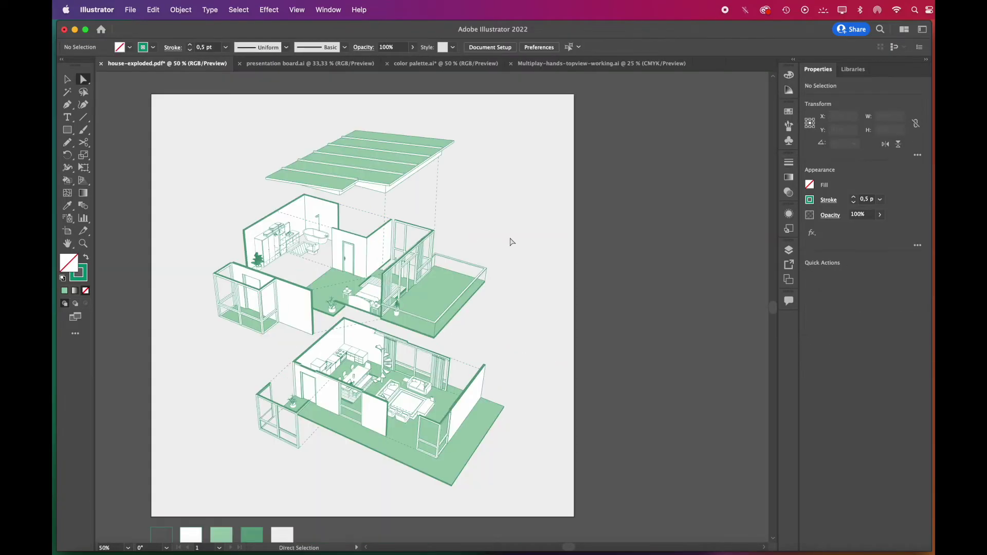
- Switch to axonometric-cad-furniture-apartmentblock-groundfloor.ai and select the lounge chair and tropical plant drawings to copy
scroll(511, 242, "left", 2)
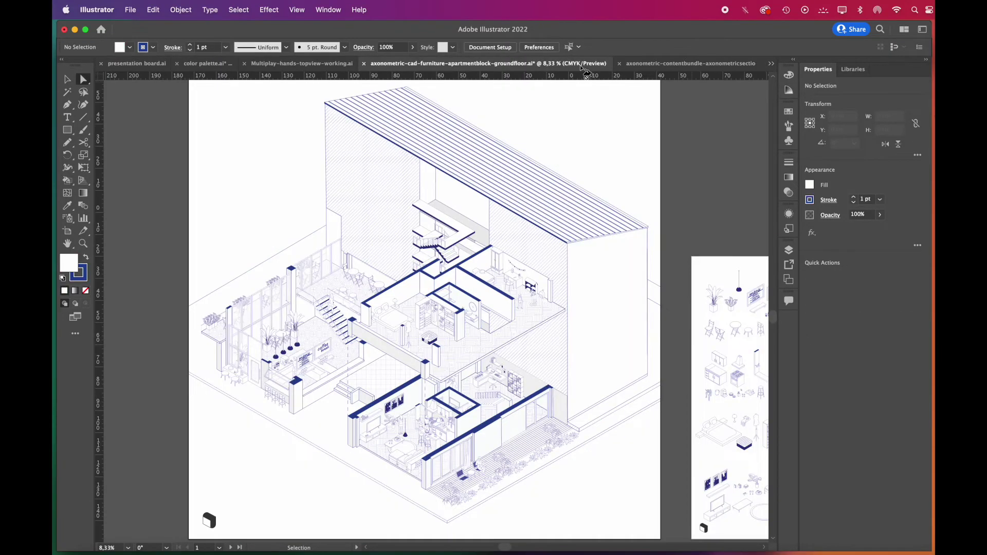
left_click_drag(514, 548, 584, 547)
scroll(730, 459, "down", 2)
scroll(730, 460, "up", 2)
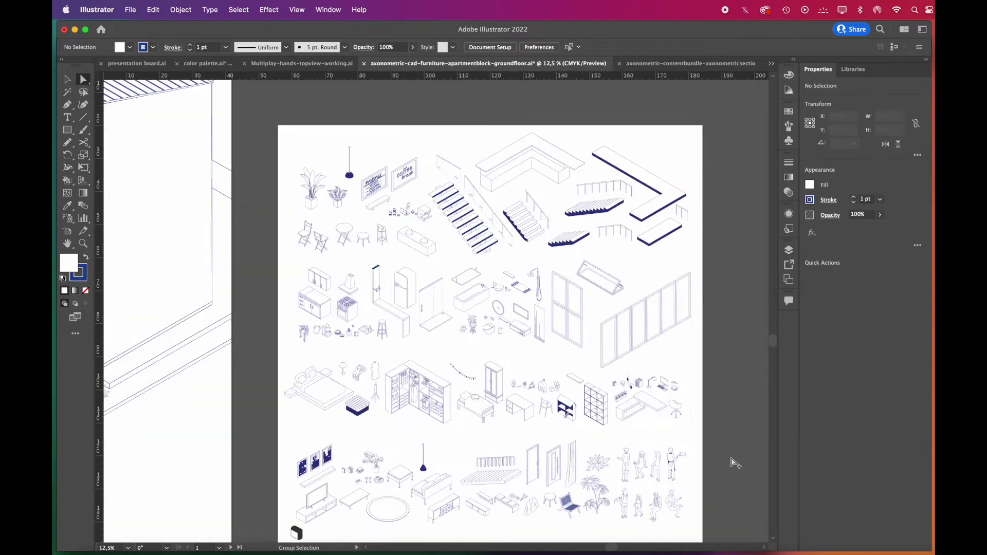
scroll(591, 464, "up", 3)
left_click(591, 464)
left_click(493, 463, "shift")
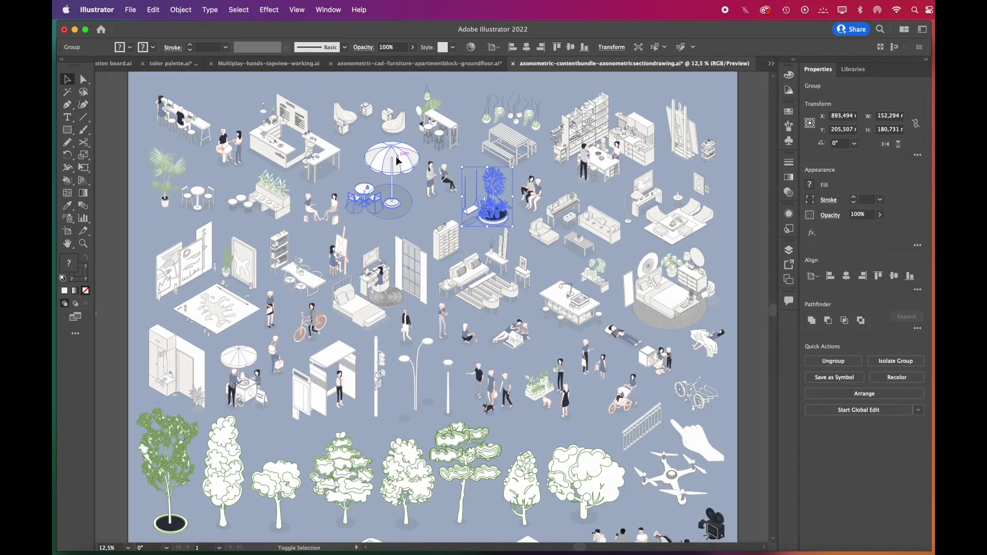
- Bring the parasol set, planter and potted palm from axonometric-contentbundle-axonometricsectiondrawing.ai into house-exploded.ai and resize the pasted lounge chairs and tropical plants
left_click(397, 161, "shift")
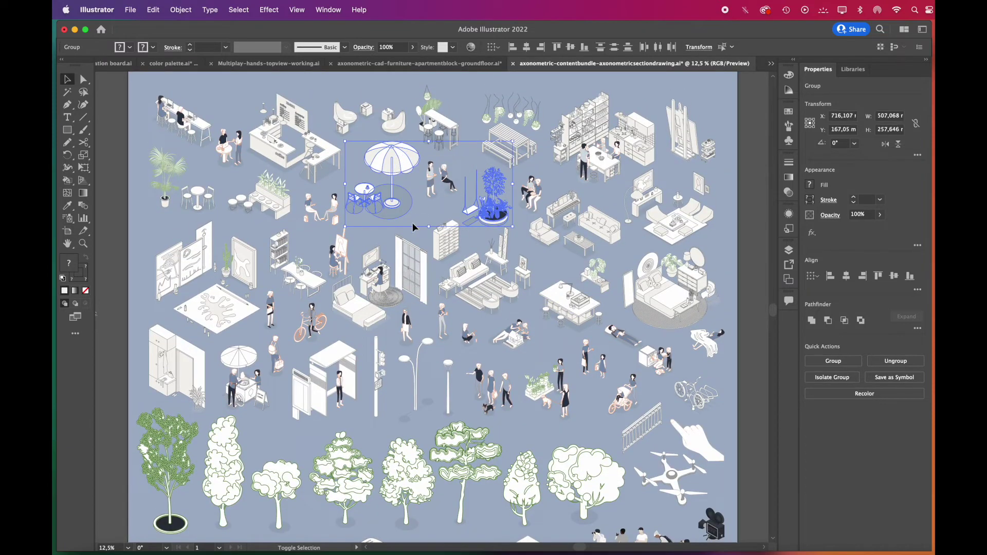
left_click(177, 164, "shift")
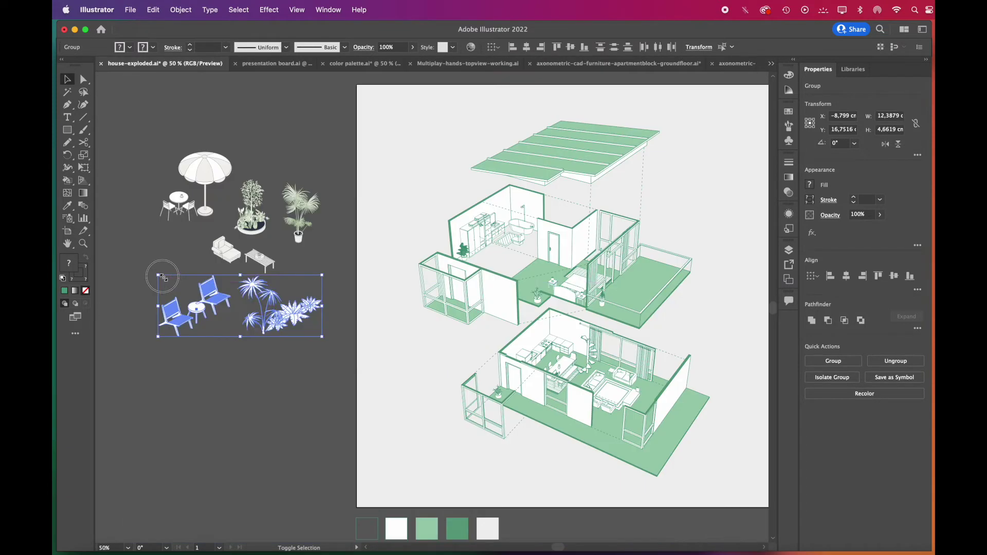
left_click_drag(158, 277, 181, 282)
left_click(255, 362)
- Select all objects sharing the side table's fill and stroke and recolour them from the white palette swatch with the green outline
left_click(289, 329)
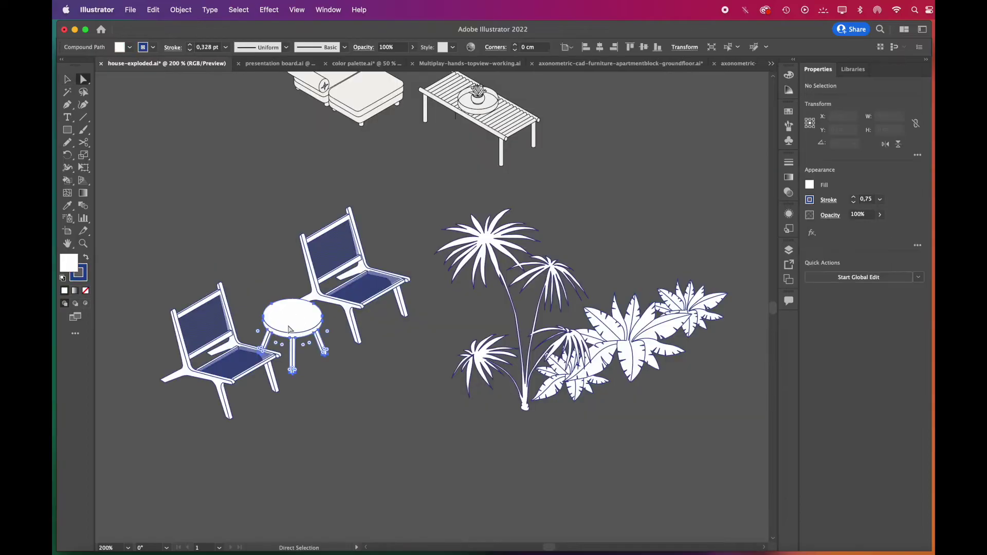
scroll(277, 321, "down", 3)
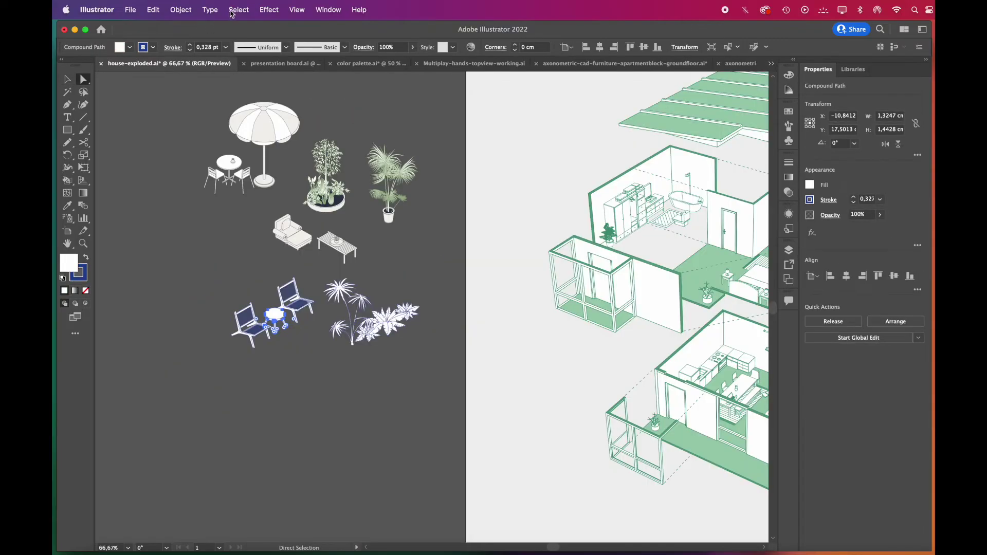
left_click(238, 9)
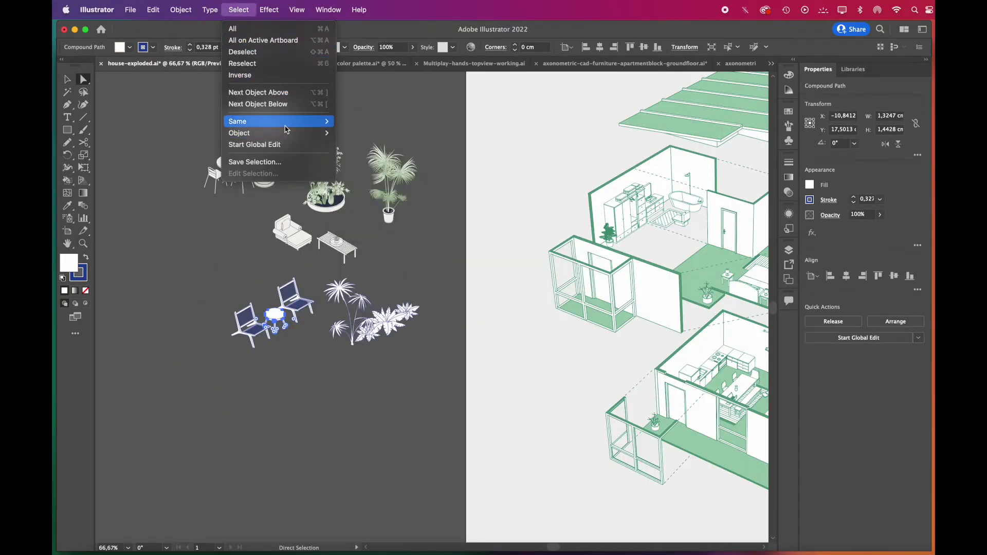
mouse_move(287, 126)
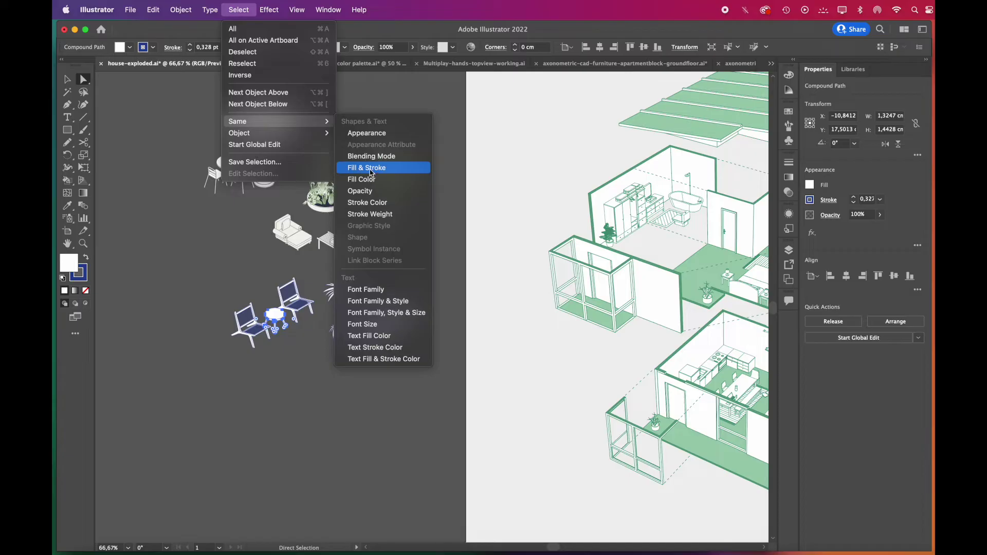
left_click(367, 168)
key("i")
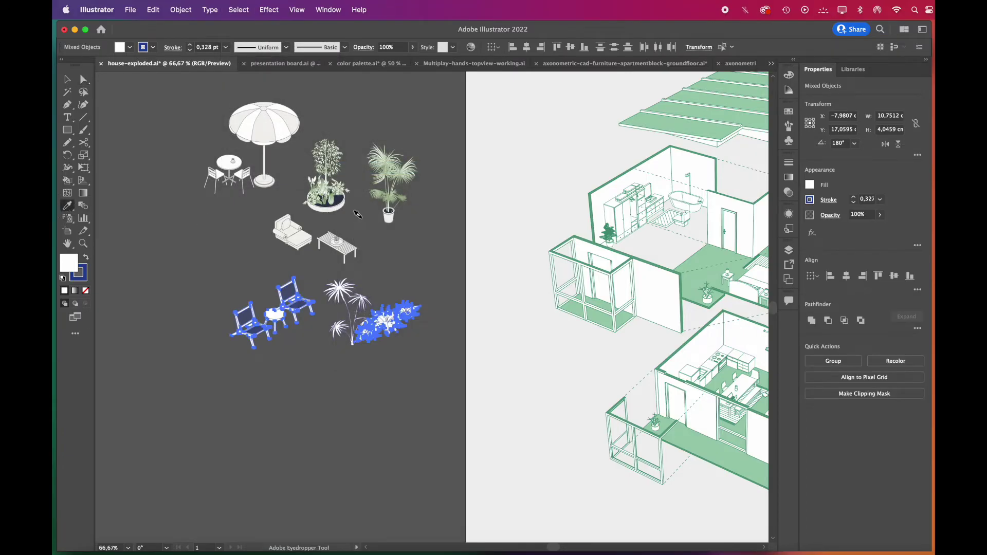
scroll(358, 215, "down", 1)
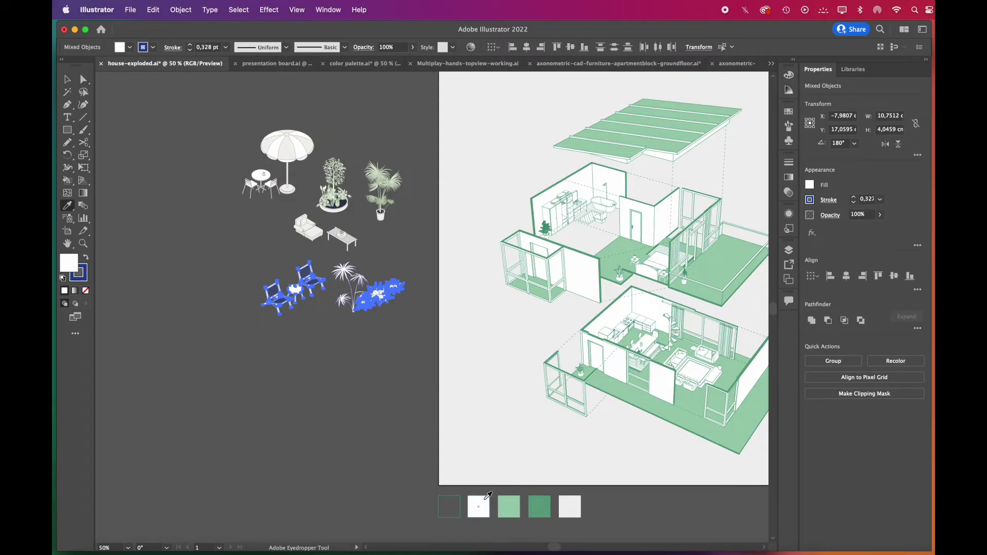
scroll(288, 294, "up", 5)
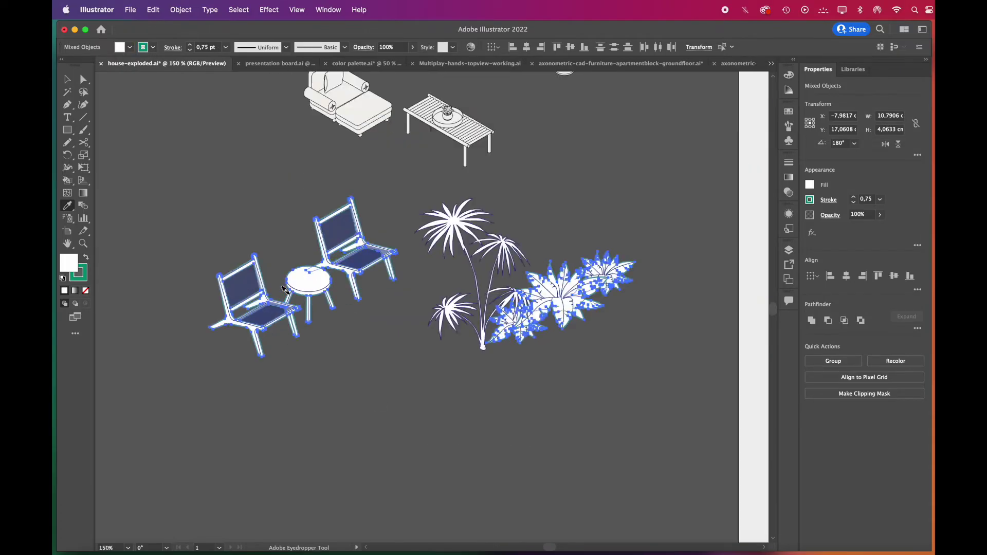
- Select all unfilled navy detail lines matching the side table's rim line and give them the green outline colour
key("a")
left_click(310, 303)
left_click(322, 292)
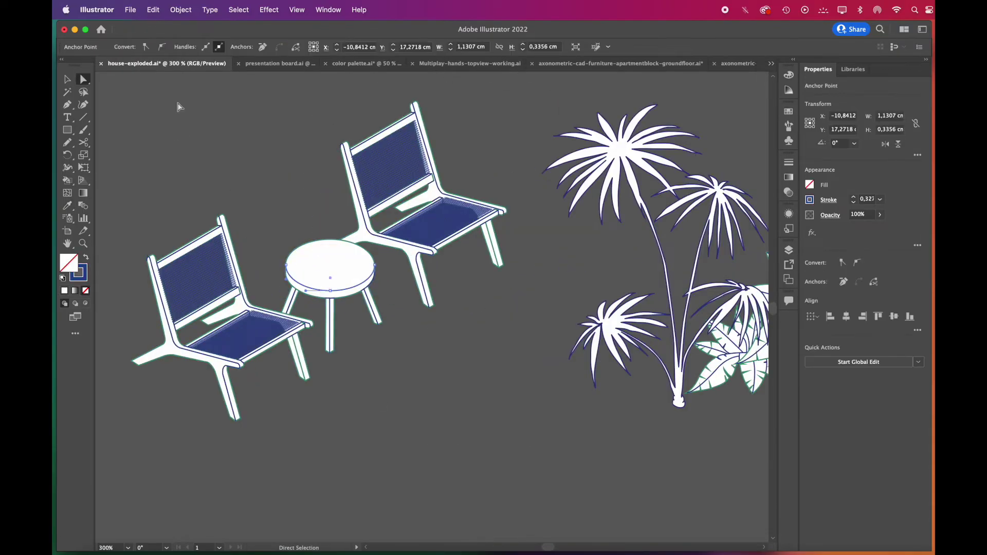
left_click(245, 14)
mouse_move(289, 121)
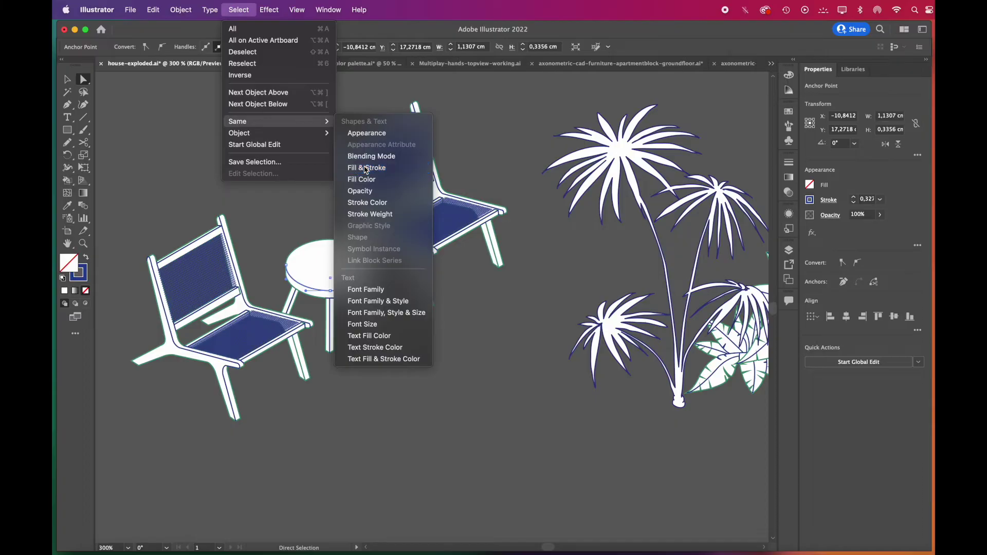
left_click(366, 168)
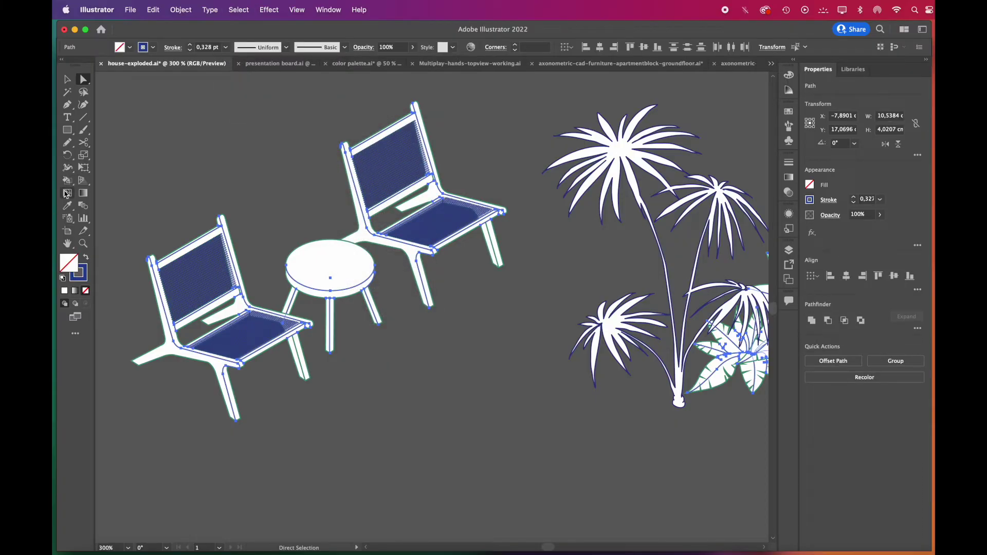
left_click(67, 206)
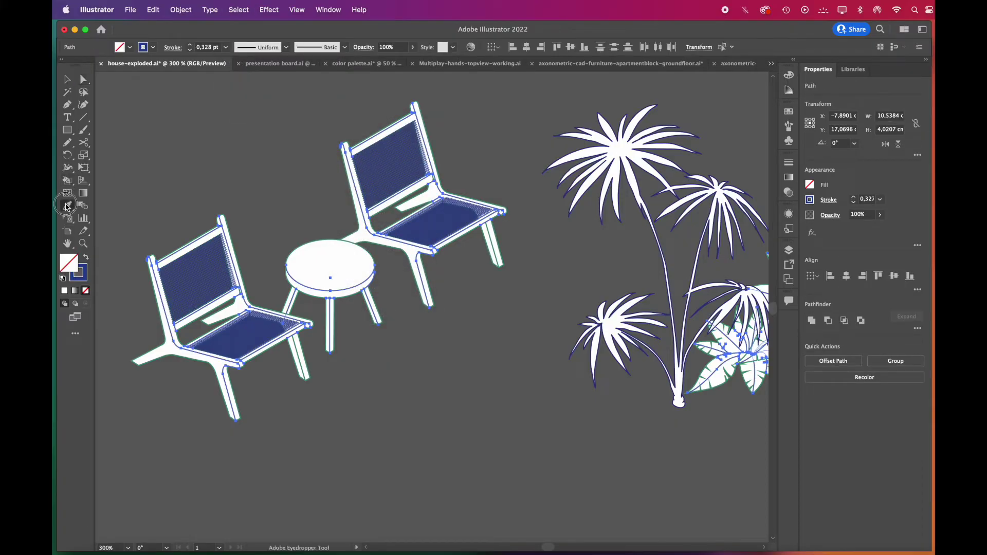
left_click(319, 239)
- Select all the fine navy hatch lines on the lounge chairs' seats and backs and recolour them green
key("a")
left_click(203, 286)
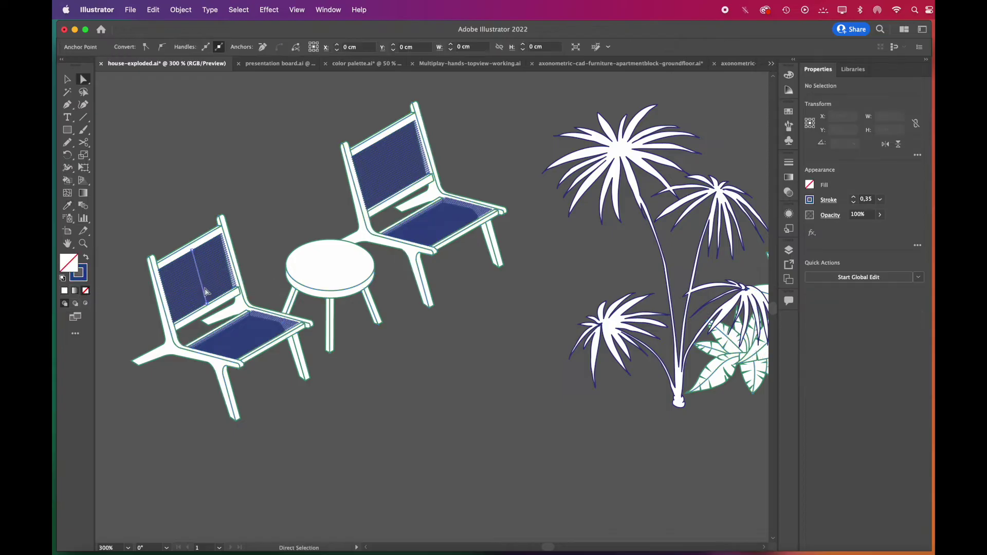
left_click(238, 10)
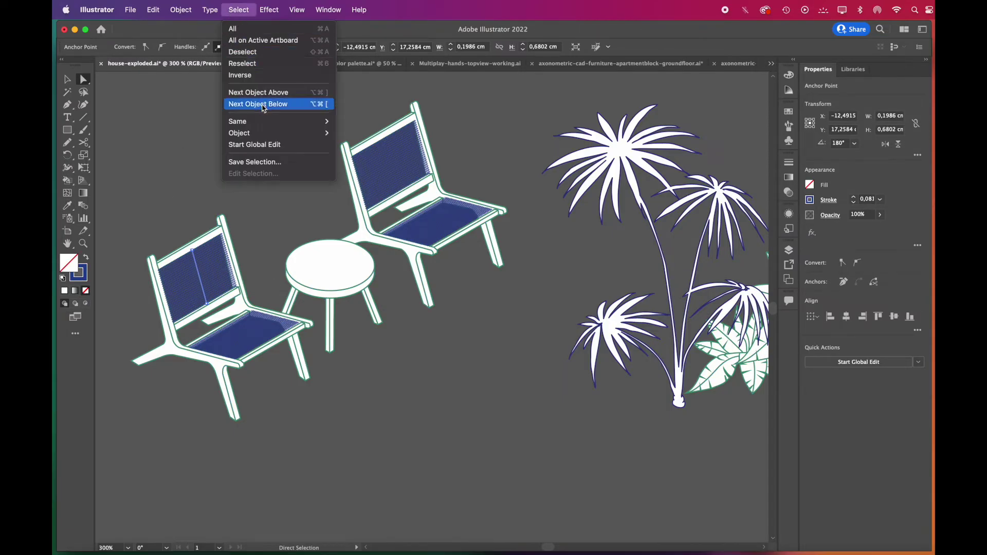
mouse_move(262, 122)
left_click(406, 171)
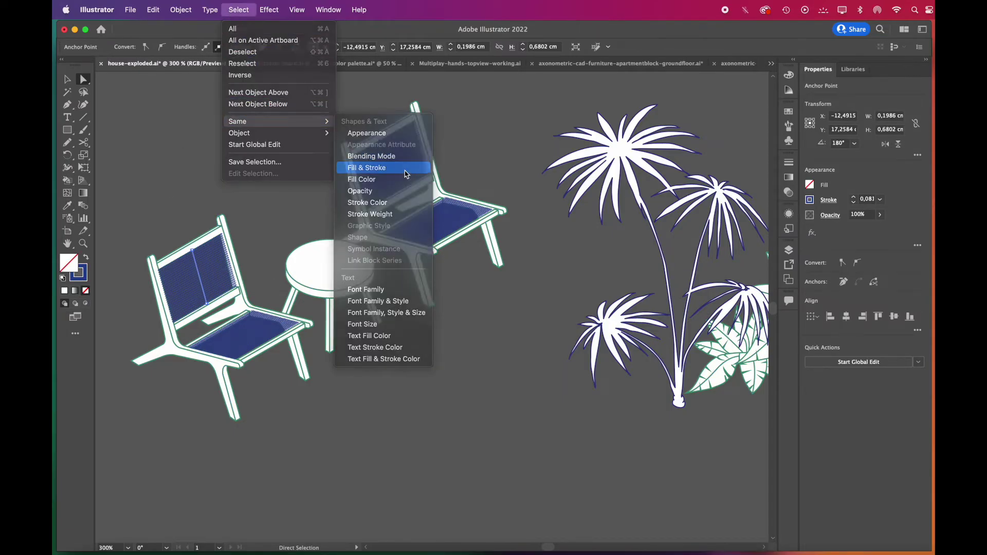
left_click(68, 208)
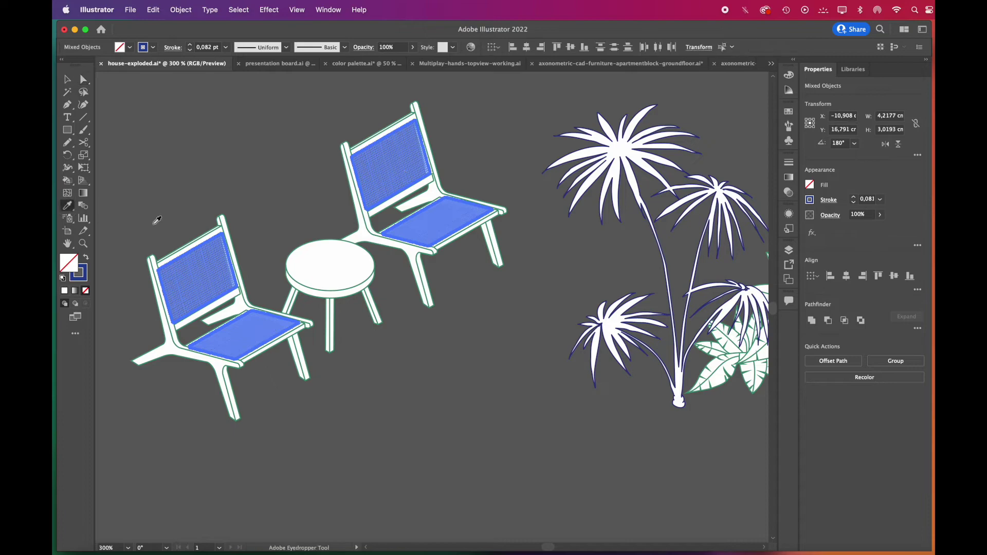
left_click(298, 283)
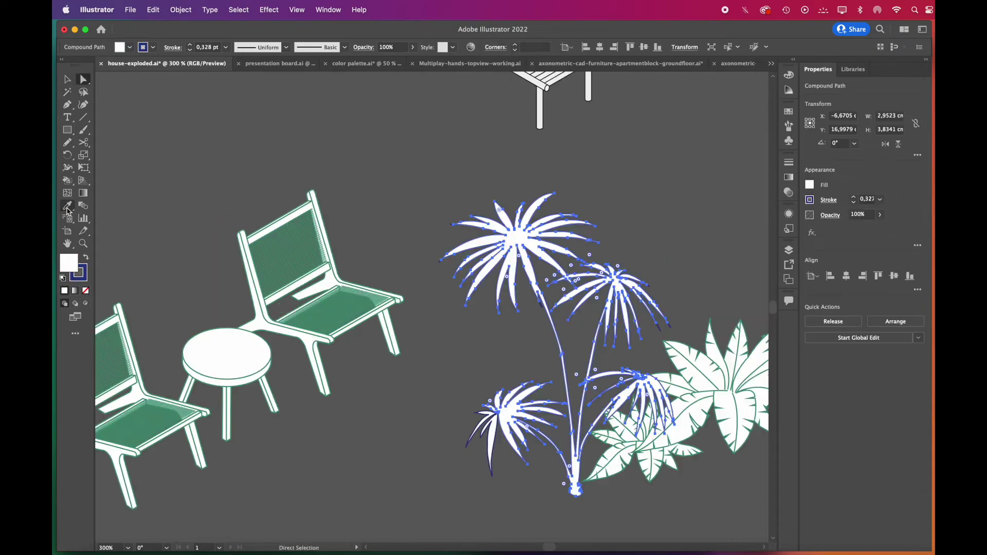
- Recolour the tall palm, parasol set, armchair, slatted table and plant pots with white fill and 0.35 pt green outlines
left_click(68, 206)
left_click(253, 359)
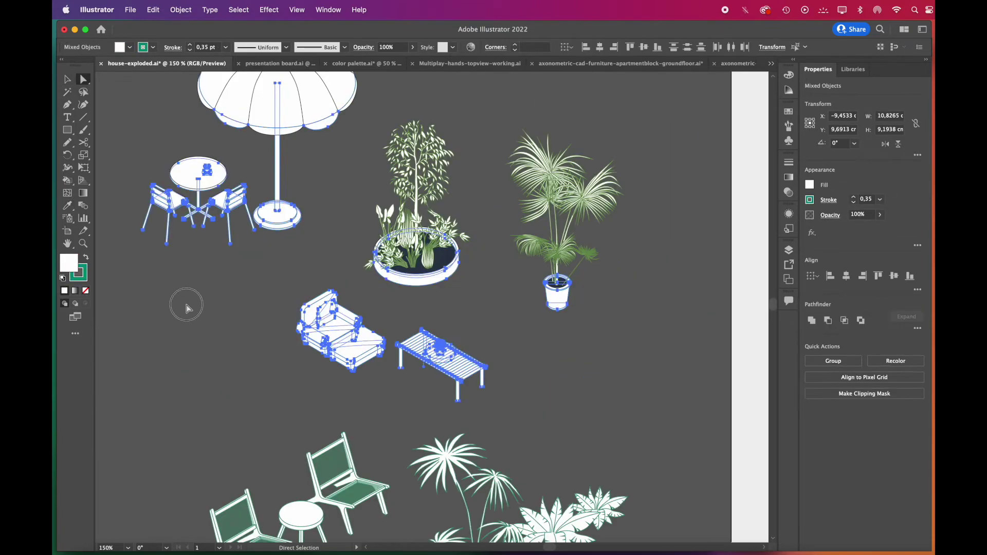
left_click(187, 307)
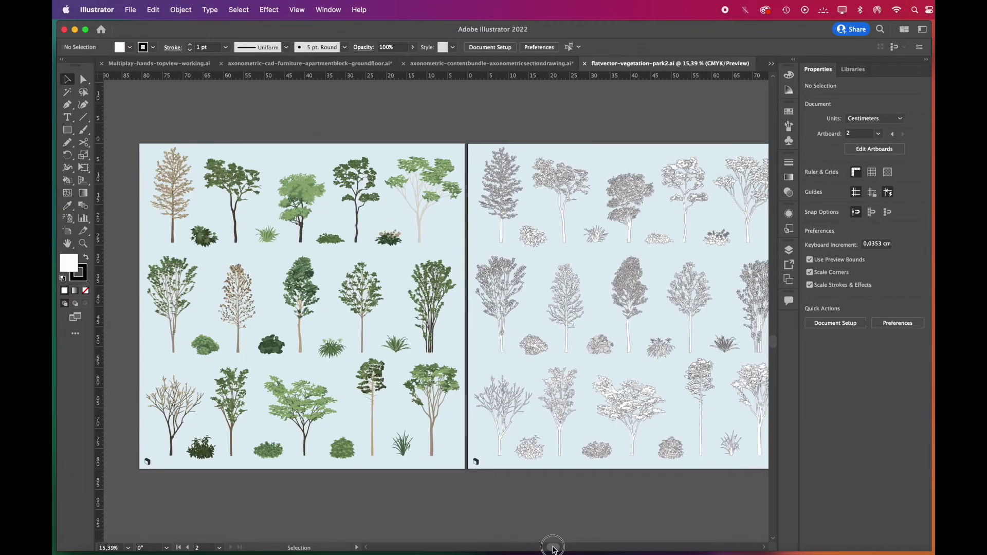
- Copy the slender leafy tree from the vegetation file's line-art sheet into the house drawing with a green 0.35 pt outline
left_click_drag(551, 548, 569, 544)
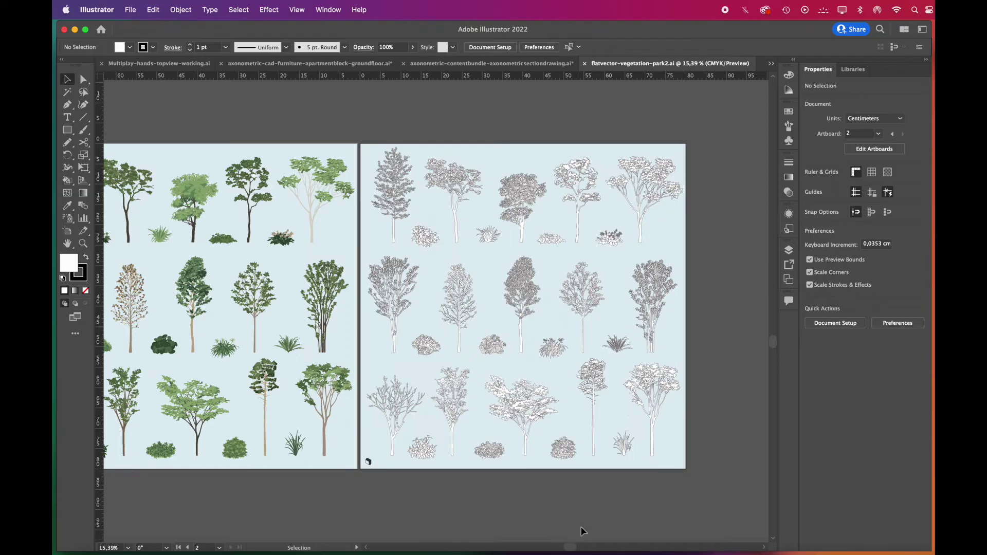
scroll(584, 436, "up", 3)
scroll(313, 416, "up", 3)
left_click(449, 377)
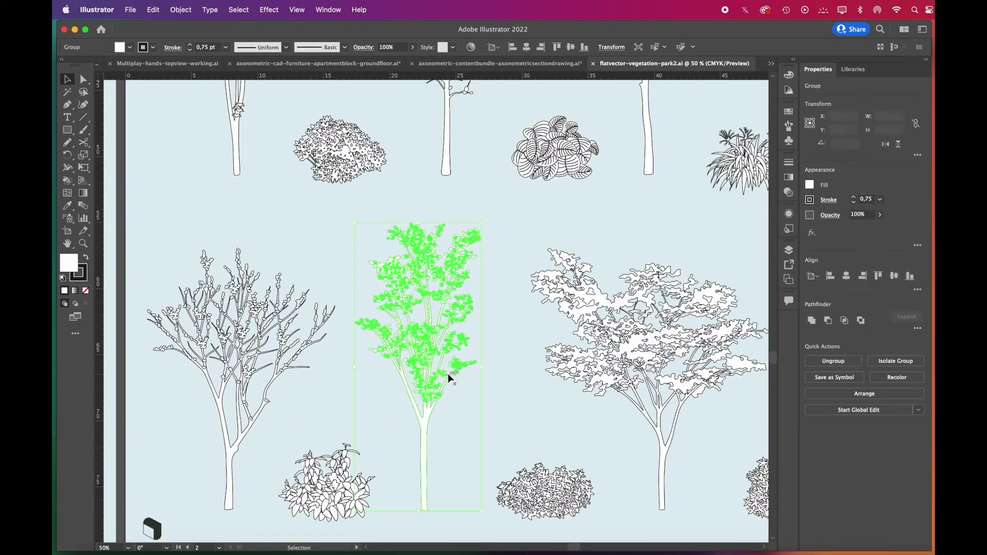
key("a")
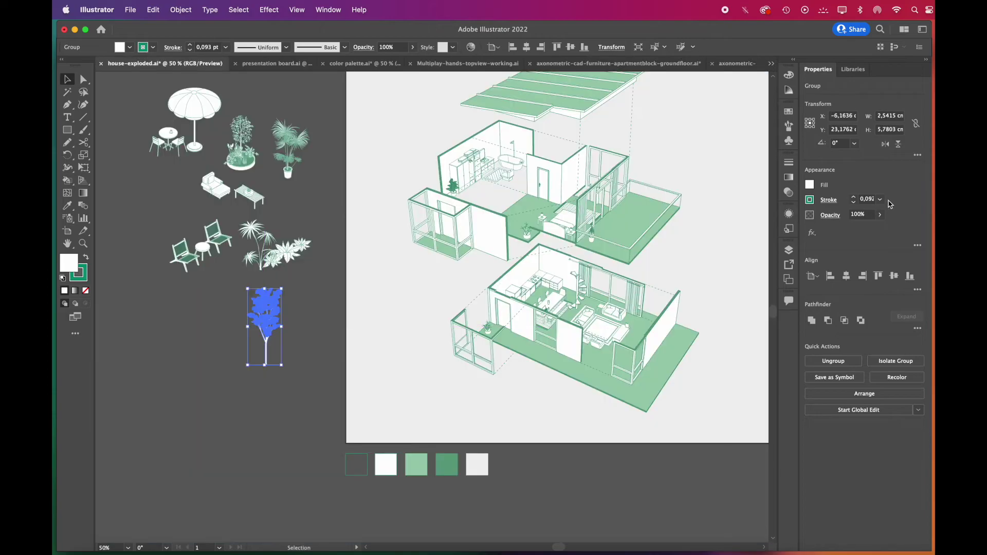
left_click(880, 200)
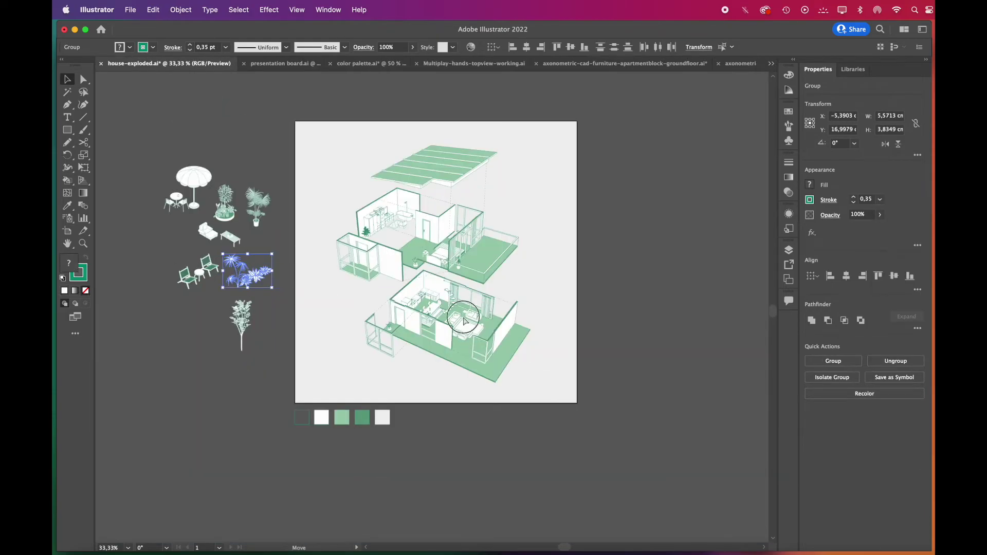
- Move the palm and leafy plants beside the ground floor's end wall, setting the palm at the wall's far corner
left_click_drag(257, 268, 535, 351)
scroll(538, 351, "up", 5)
left_click(453, 319, "shift")
mouse_move(422, 218)
left_mouse_down()
mouse_move(355, 307)
mouse_move(447, 194)
mouse_move(433, 178)
mouse_move(429, 198)
left_mouse_up()
- Select the three leafy plants and shear them so the row follows the angle of the ground floor's end wall
left_click(496, 293)
left_click(447, 331, "shift")
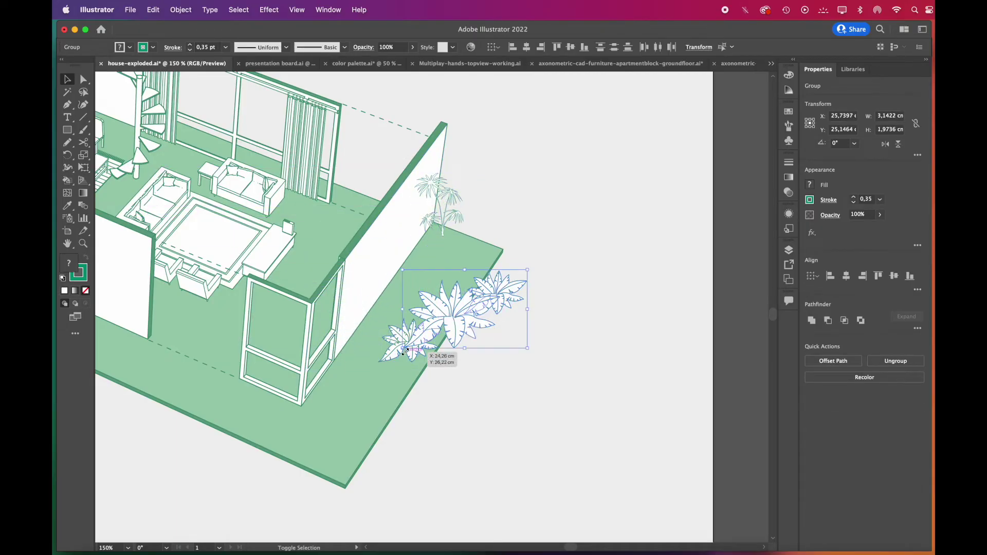
left_click(410, 347, "shift")
left_click(83, 155)
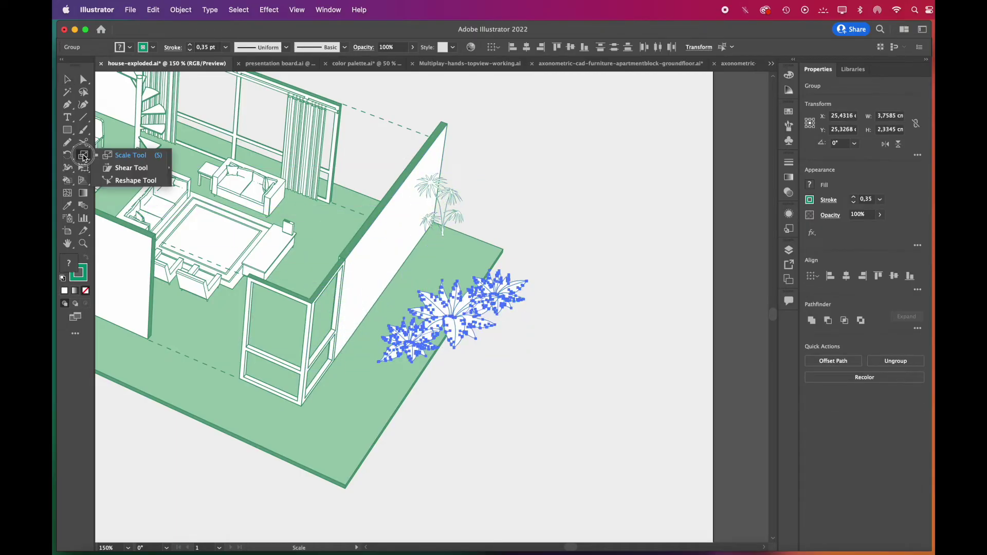
left_click(125, 169)
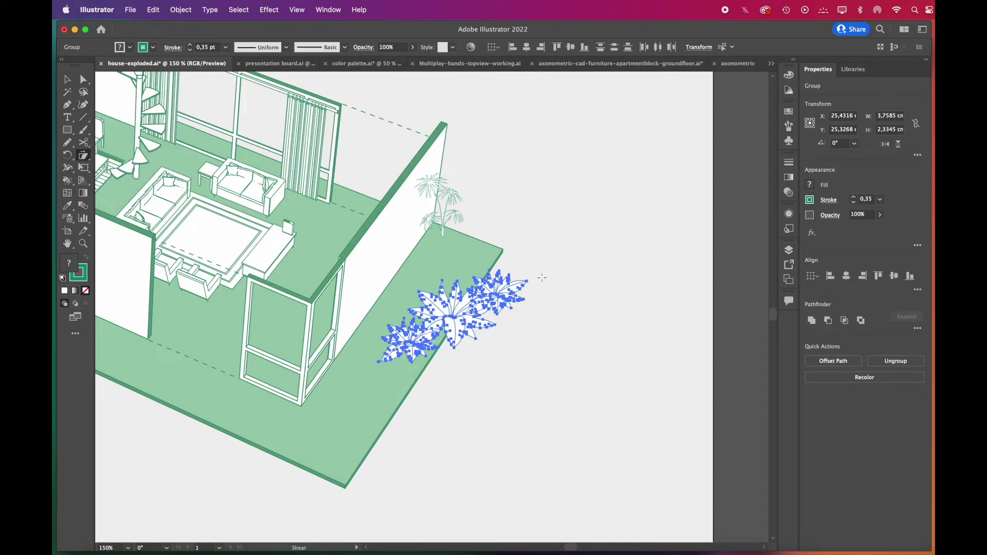
left_click_drag(530, 281, 491, 319)
key("v")
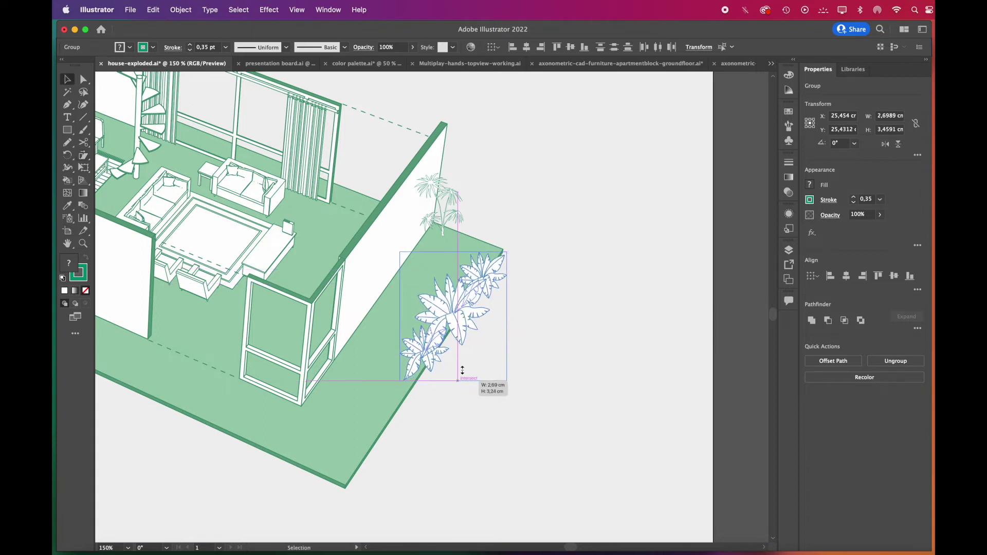
- Scale down the sheared leafy plants, place them against the end wall and duplicate them further along it
left_click_drag(507, 396, 461, 328)
left_click_drag(418, 272, 413, 269)
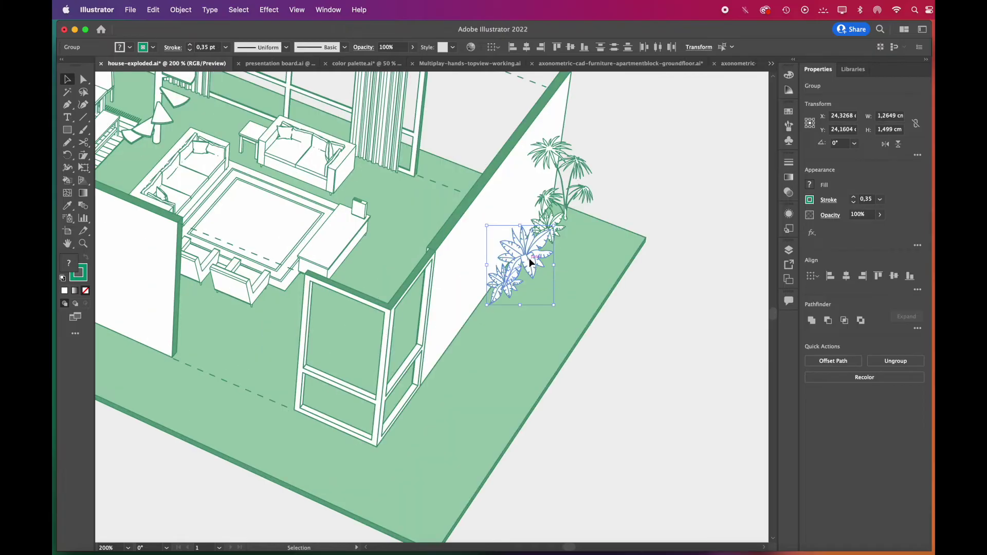
left_click_drag(531, 259, 474, 333)
key("super+equal")
left_click(403, 483, "shift")
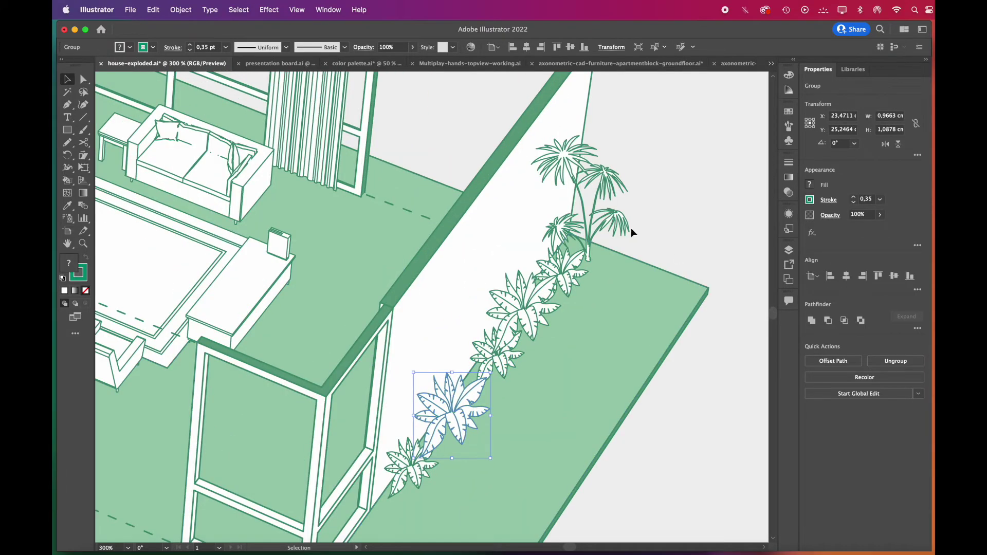
- Duplicate the palm further along the end wall and bring the two nearest leafy plants in front of it
left_click_drag(620, 217, 505, 360)
left_click(455, 414)
left_click(411, 474, "shift")
right_click(409, 474)
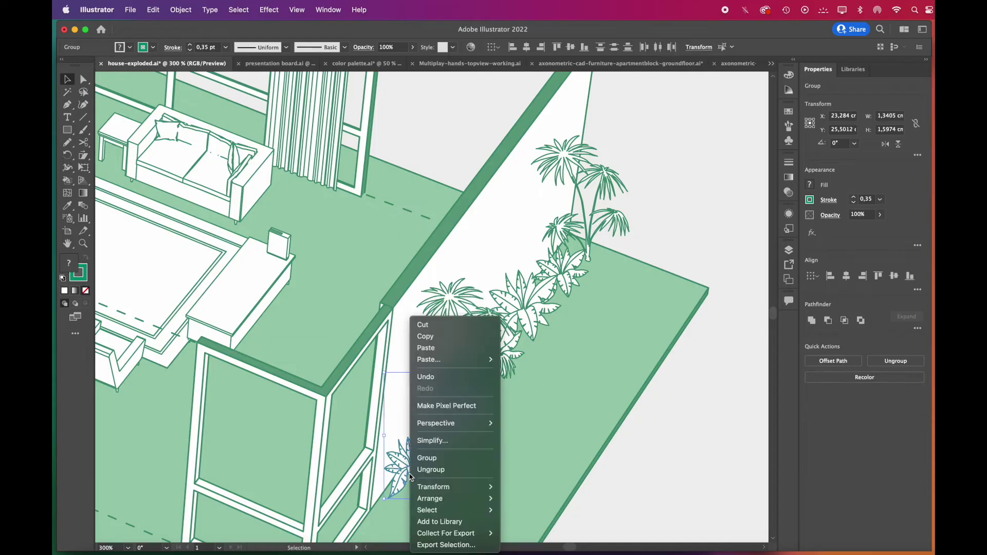
left_click(529, 493)
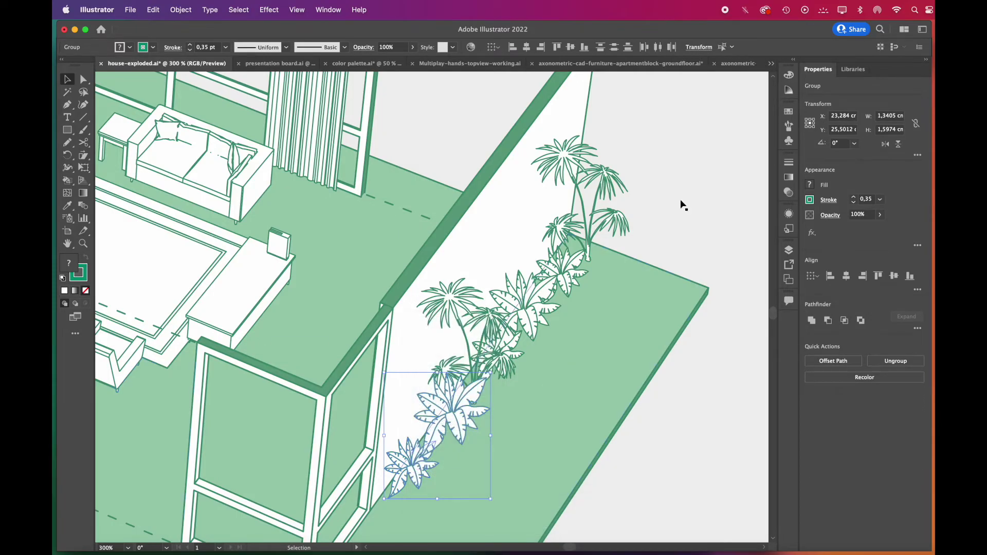
- Place the parasol and round table set on the upper floor terrace and scale it down to fit
key("super+minus")
key("super+minus")
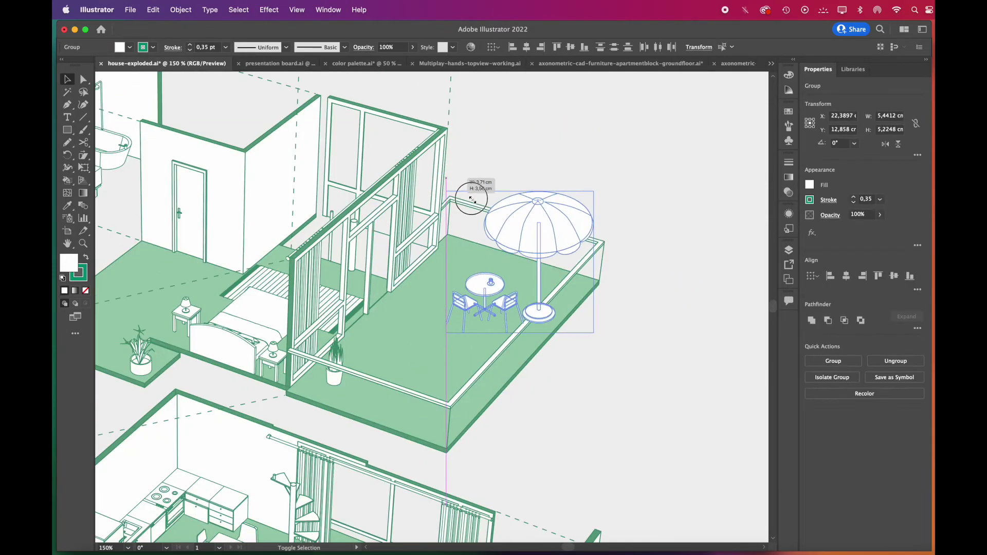
left_click_drag(471, 200, 467, 202)
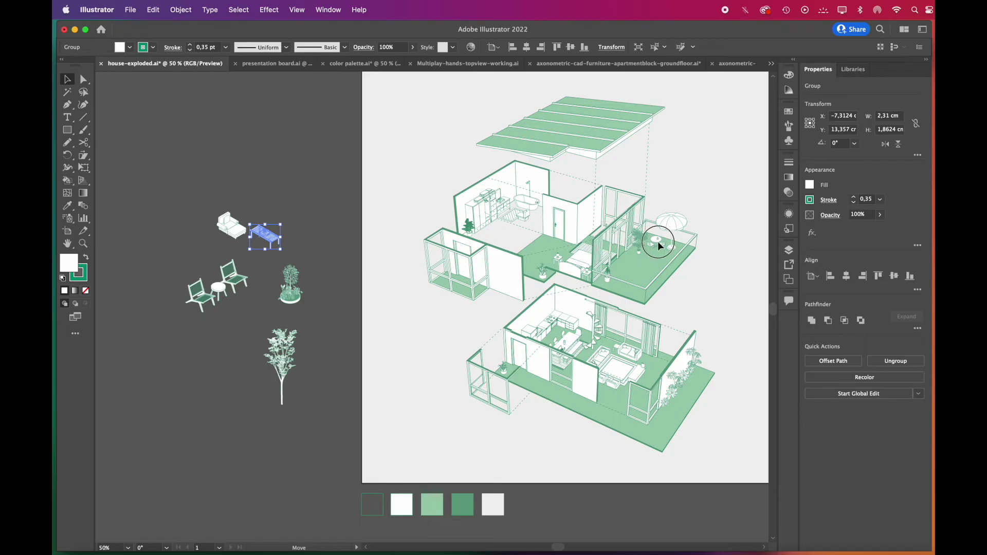
- Move the slatted table onto the upper terrace and shear it to match the terrace's angle
left_click_drag(656, 238, 679, 283)
scroll(690, 282, "up", 5)
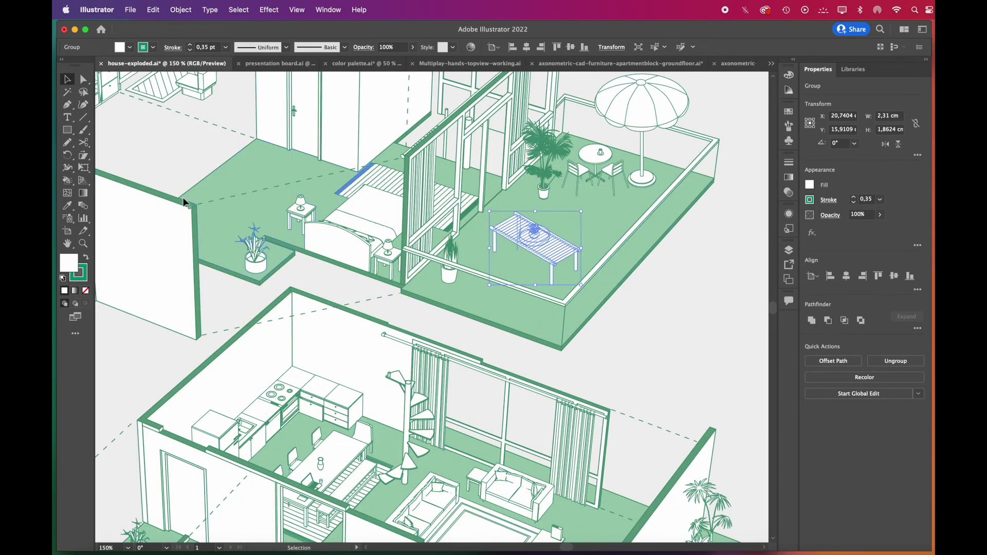
left_click(85, 157)
scroll(615, 258, "up", 4)
left_click_drag(552, 289, 542, 271)
- Free Distort the upper corners of the slatted table so it fits the terrace's axonometric view
left_click(88, 171)
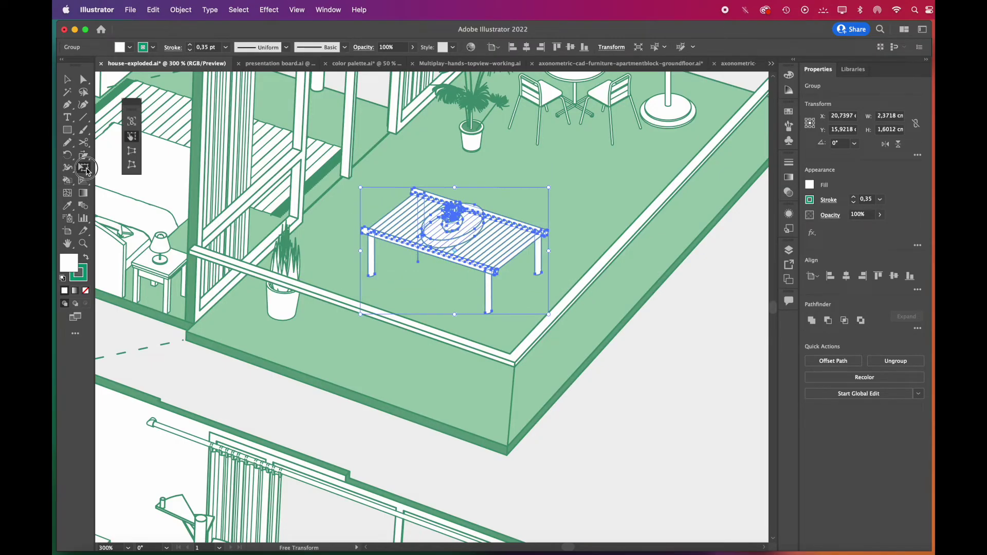
left_click(87, 171)
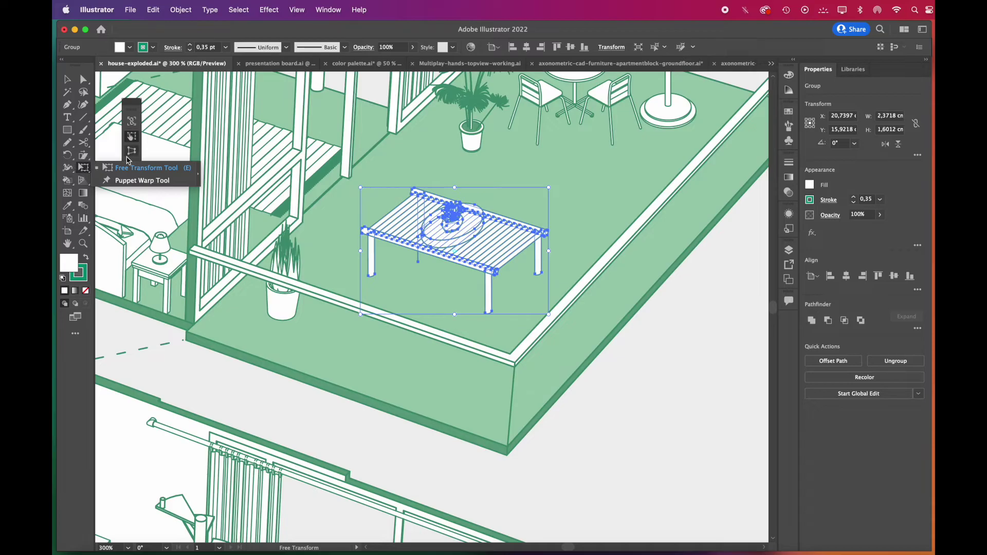
left_click(136, 169)
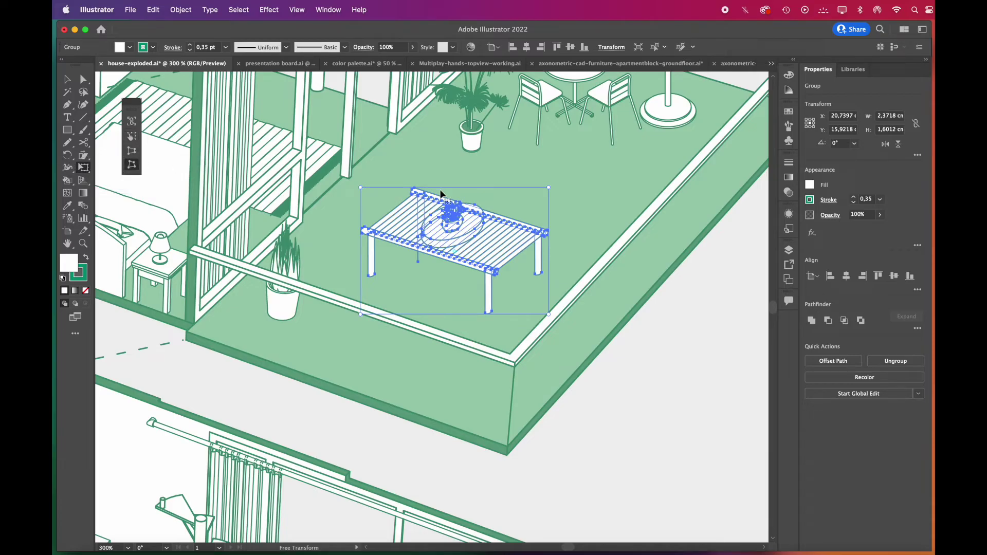
left_click_drag(360, 188, 360, 179)
left_click_drag(551, 188, 514, 199)
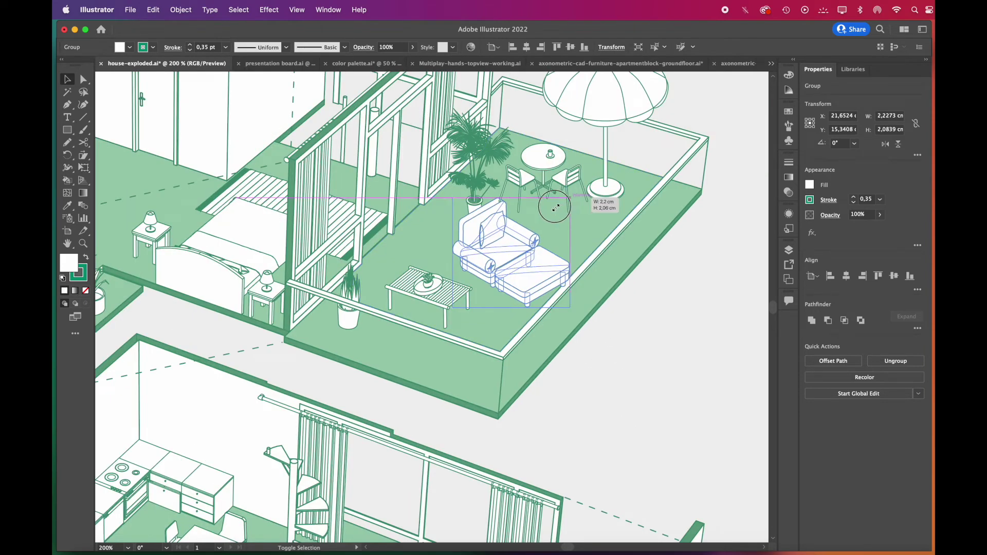
- Scale down the armchair with footrest on the upper terrace beside the slatted table
left_click_drag(551, 203, 546, 211)
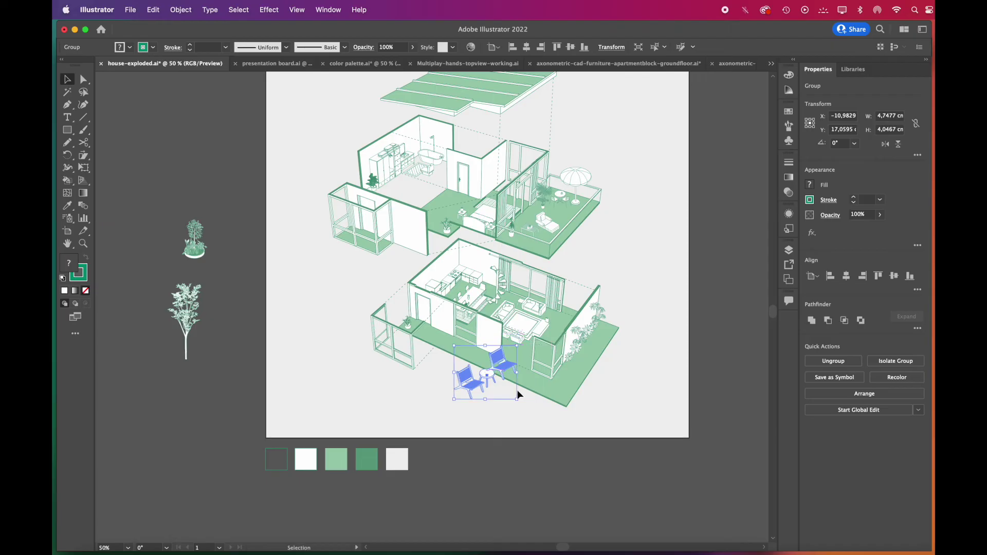
- Reflect the lounge chairs and side table set left to right in front of the ground floor
scroll(516, 388, "up", 3)
right_click(383, 306)
mouse_move(453, 490)
left_click(504, 487)
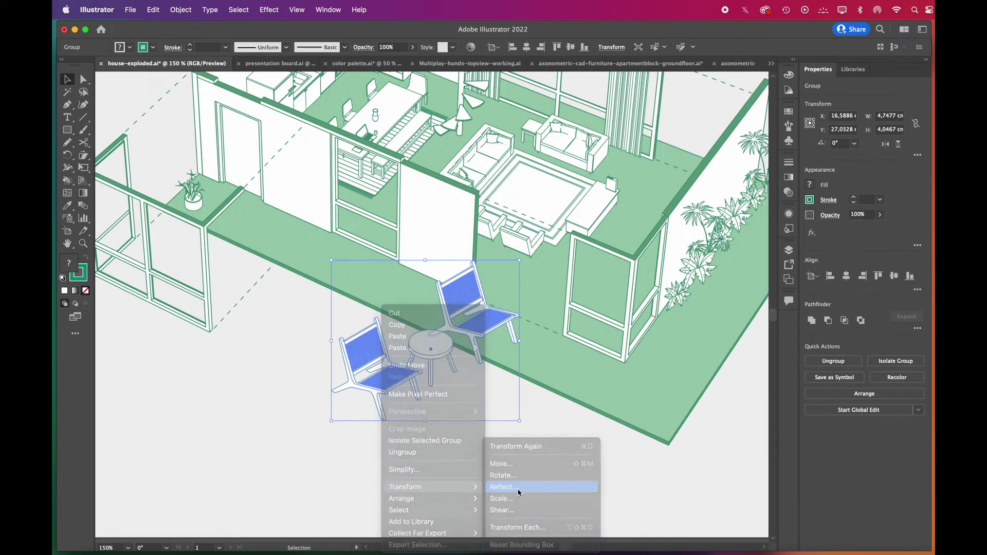
left_click(463, 463)
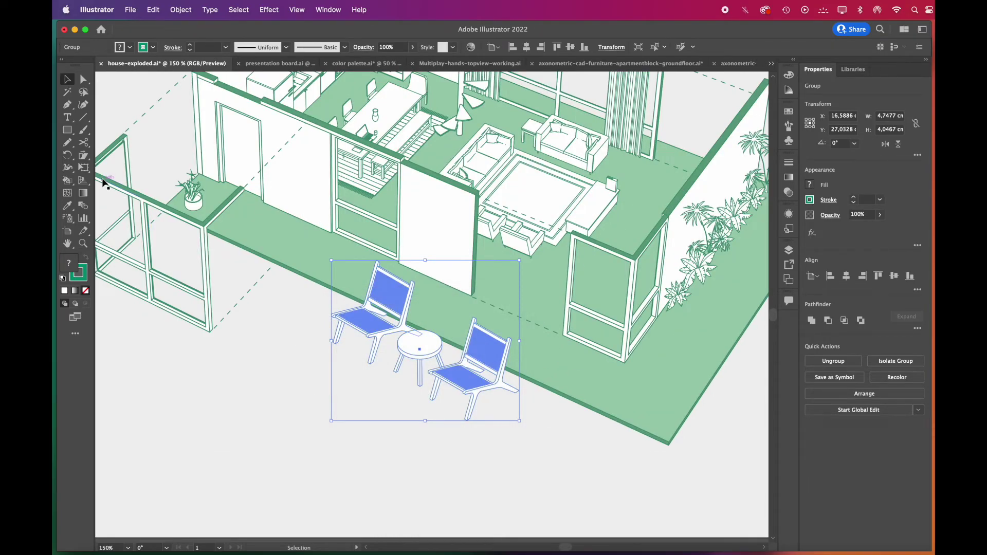
- Free Distort opposite corners of the lounge chair set to match the ground floor's slope
left_click(88, 172)
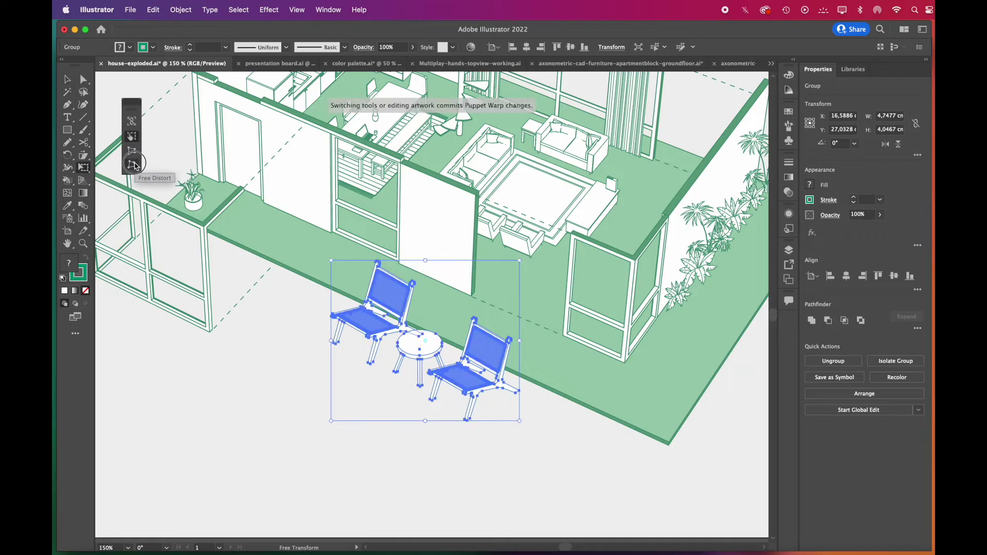
left_click(132, 165)
left_click_drag(332, 260, 318, 269)
left_click_drag(520, 421, 515, 415)
- Scale down the lounge chair set and place it on the ground floor terrace before the white wall panel
key("v")
left_click_drag(321, 268, 410, 325)
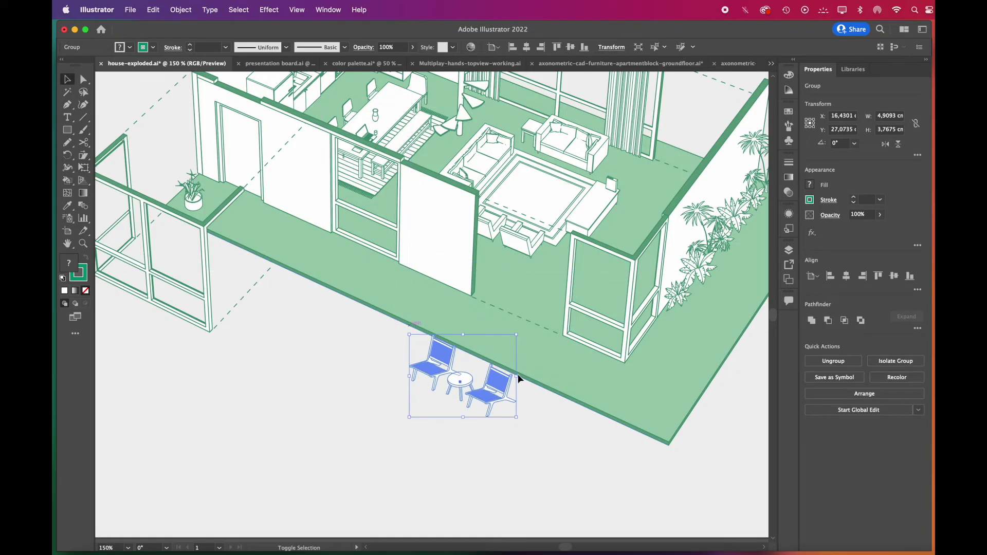
left_click_drag(494, 375, 455, 284)
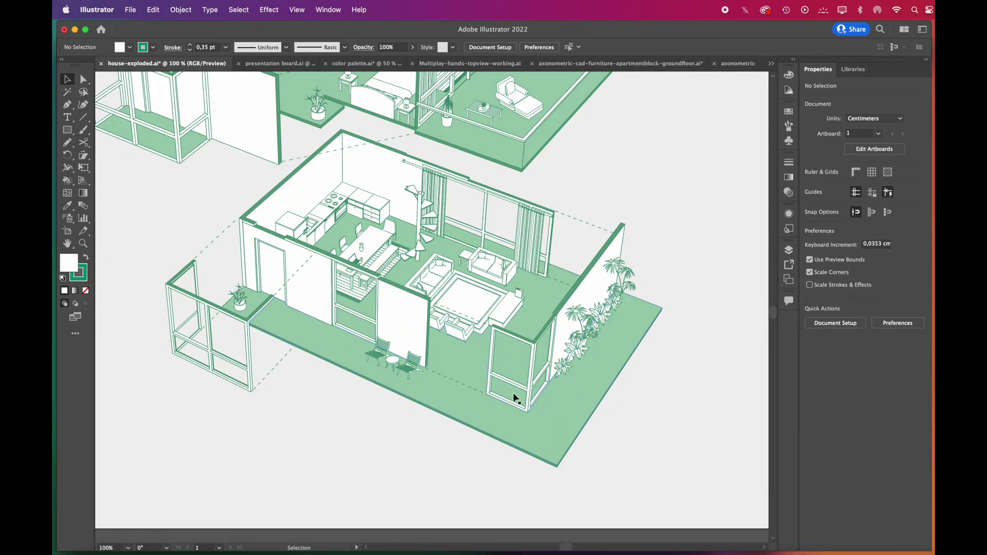
- Move the slender tree onto the artboard beside the exploded house
scroll(463, 455, "down", 2)
scroll(452, 457, "up", 2)
left_click(130, 406)
left_click_drag(199, 393, 558, 346)
- Isolate the tree group and fill its leaf clusters with dark green #3D936E
scroll(558, 354, "up", 5)
double_click(543, 213)
scroll(548, 247, "up", 4)
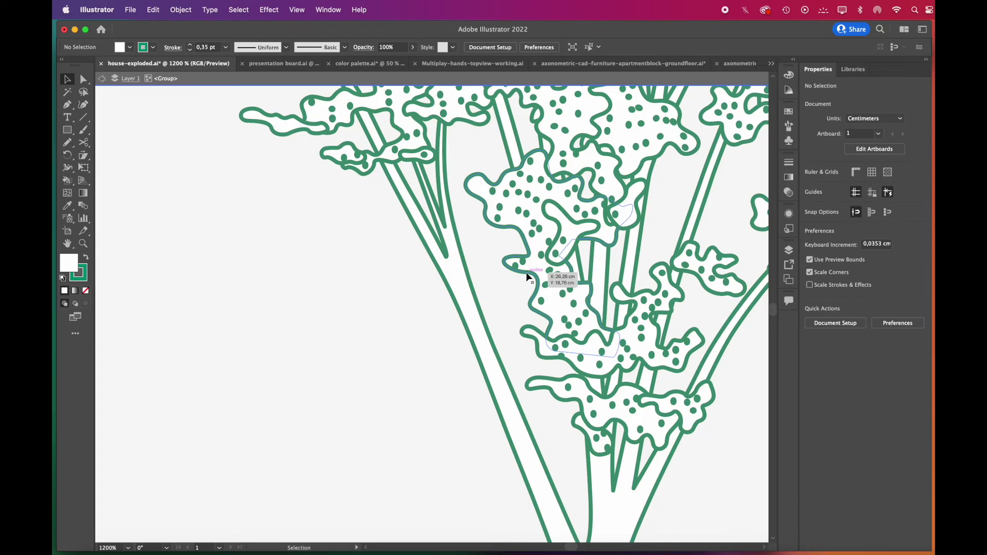
left_click(527, 273)
scroll(461, 328, "down", 2)
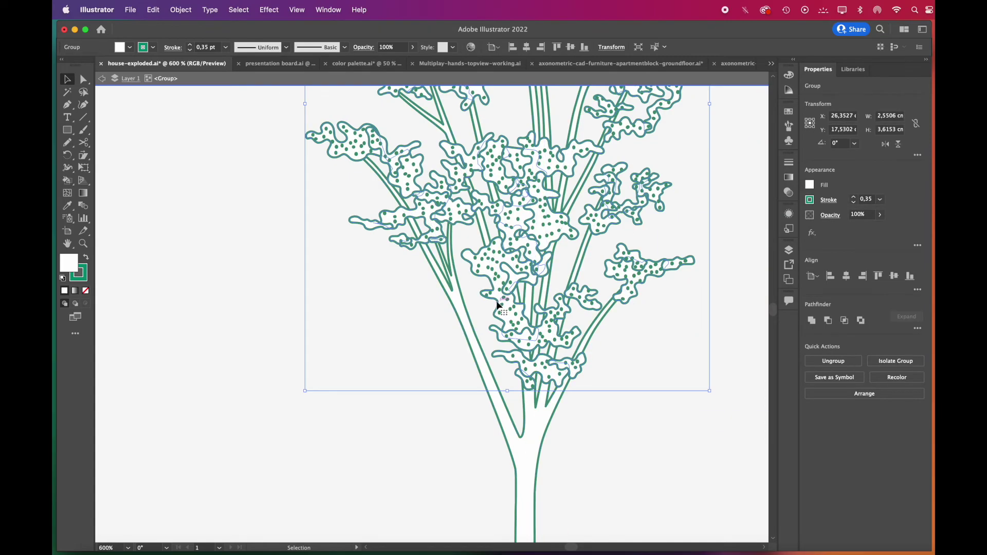
double_click(70, 266)
key("super+v")
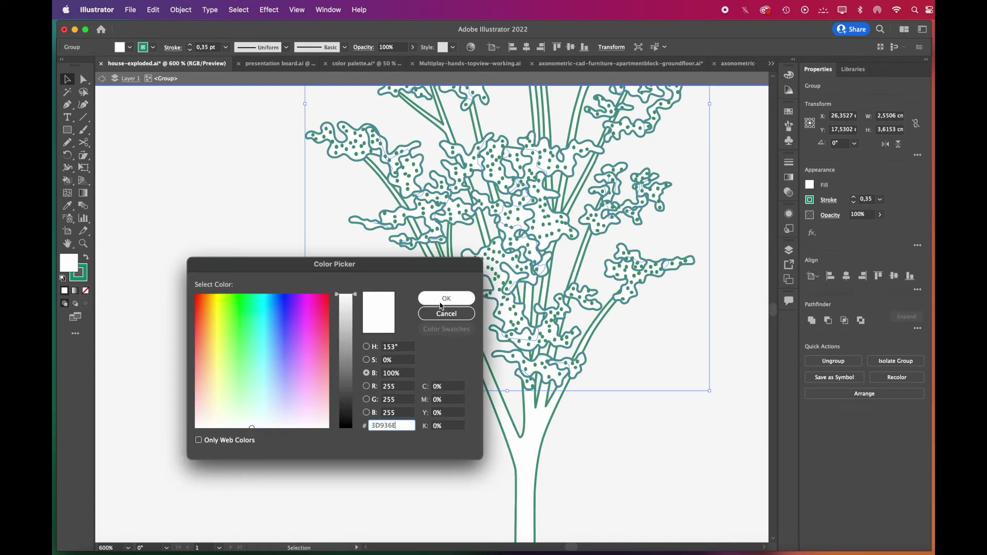
left_click(445, 301)
left_click(338, 364)
double_click(413, 304)
scroll(463, 278, "down", 5)
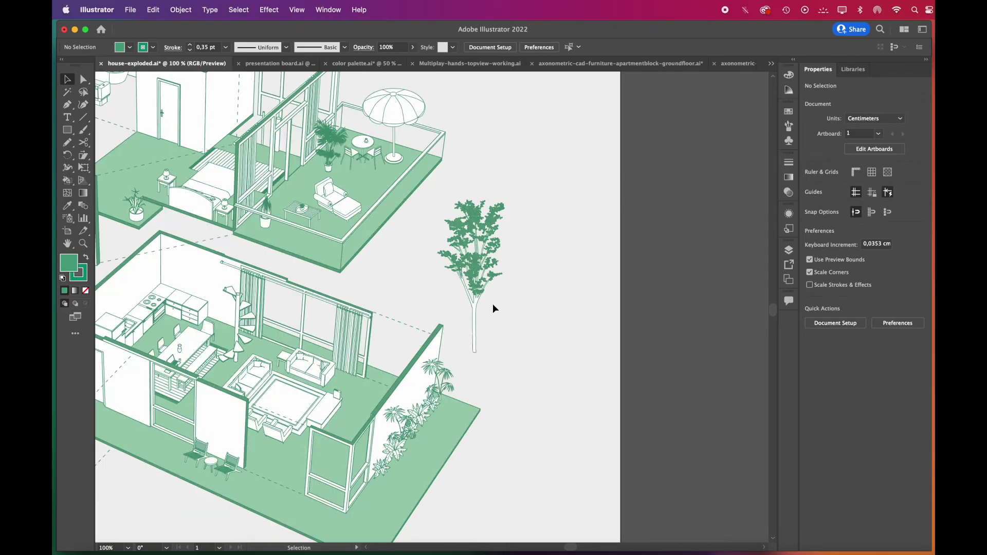
- Move the recoloured tree in front of the ground floor
scroll(529, 314, "down", 2)
left_click_drag(519, 291, 351, 406)
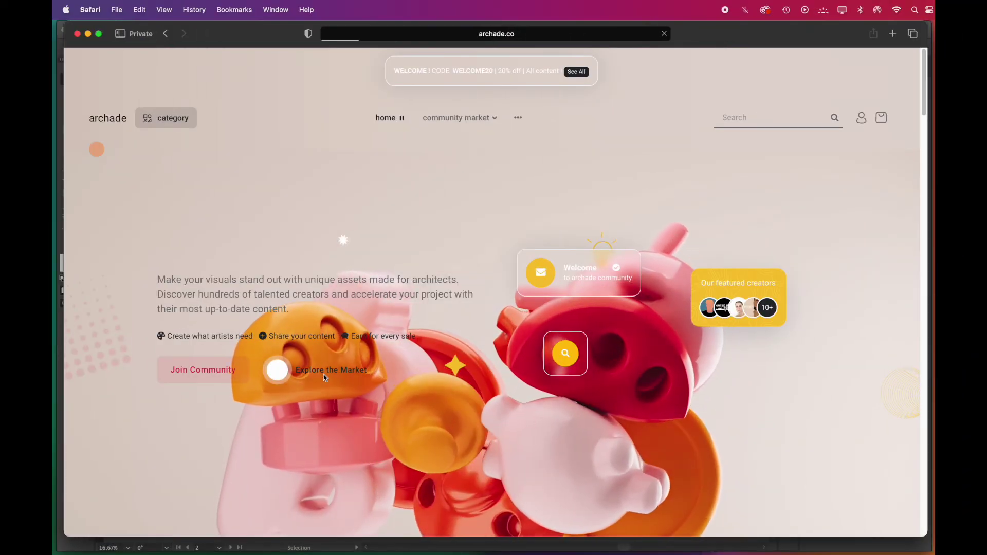
- Switch to archade.co in Safari and search its content market for "hands"
left_click(323, 377)
scroll(502, 286, "down", 1)
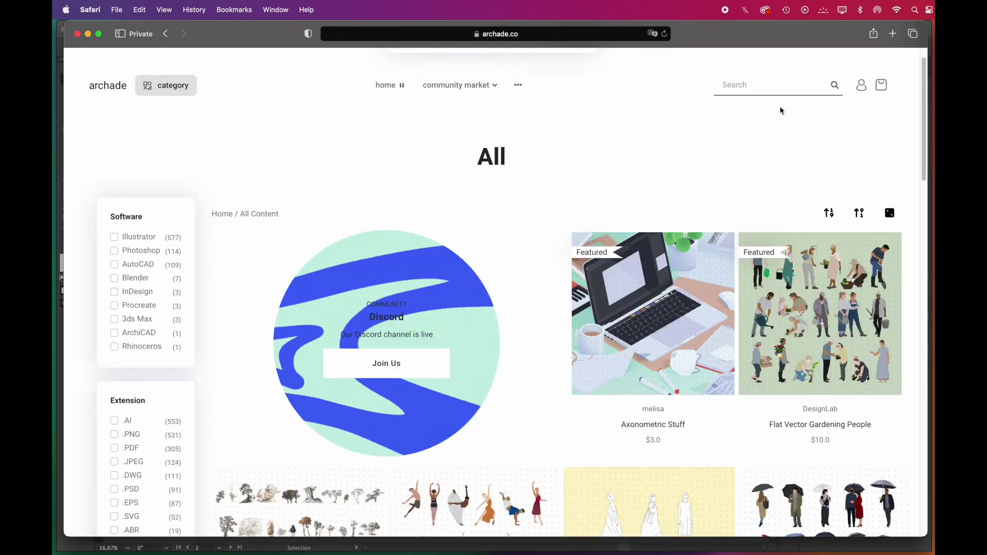
left_click(756, 85)
type("hands")
key("Return")
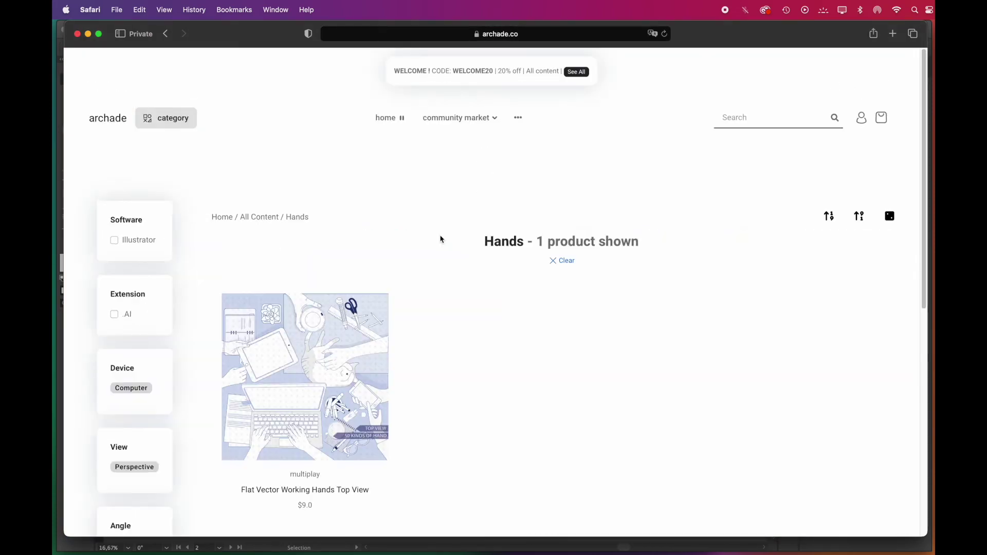
- Open the product page of Flat Vector Working Hands Top View and look over its preview
scroll(425, 278, "down", 2)
left_click(338, 330)
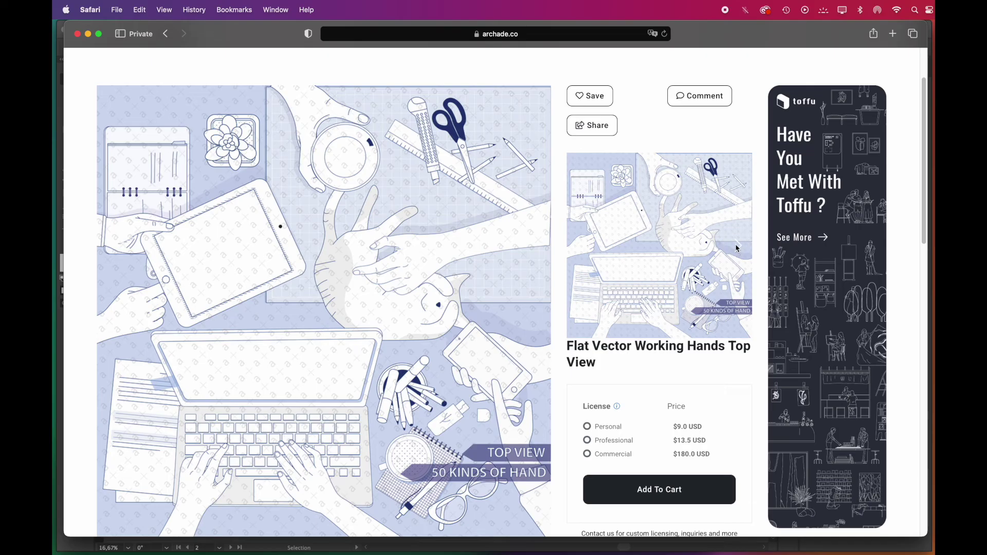
left_click(736, 244)
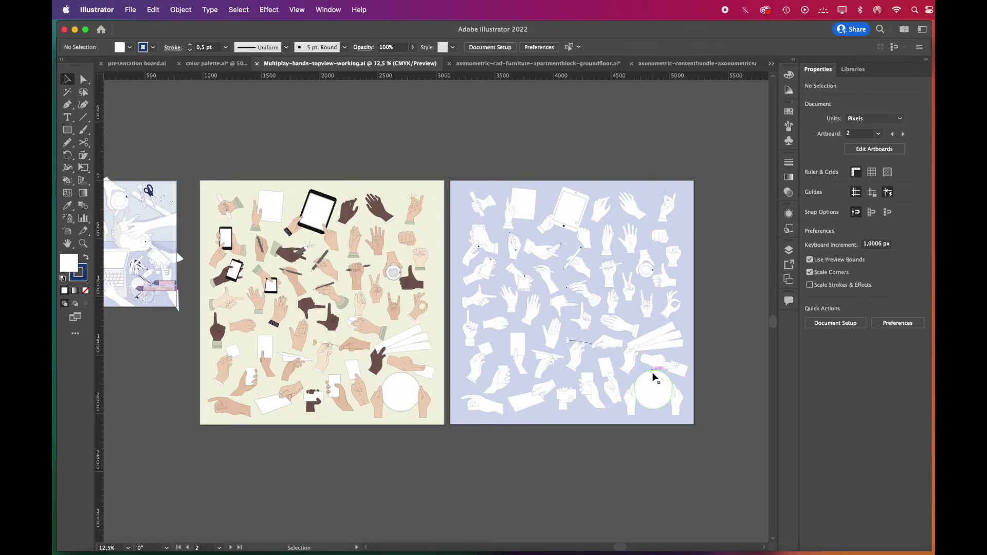
- Copy the open hand with spread fingers from the white outline set in Multiplay-hands-topview-working.ai
scroll(631, 383, "up", 2)
scroll(631, 383, "up", 3)
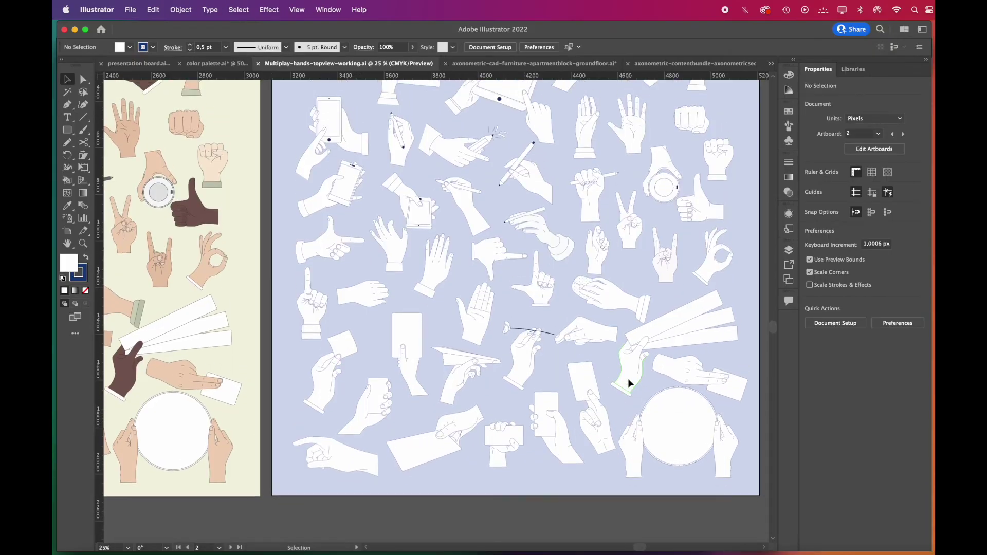
left_click(396, 279)
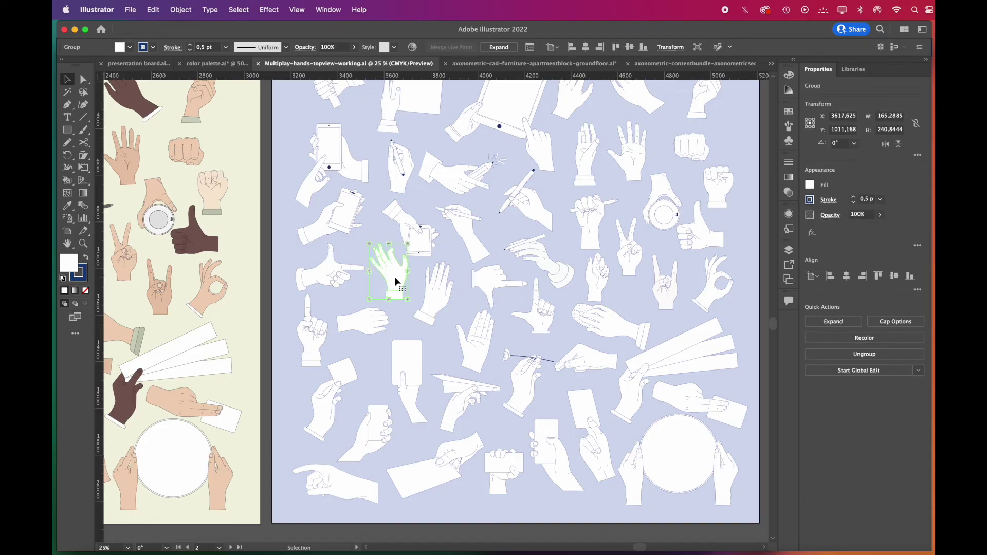
key("super+c")
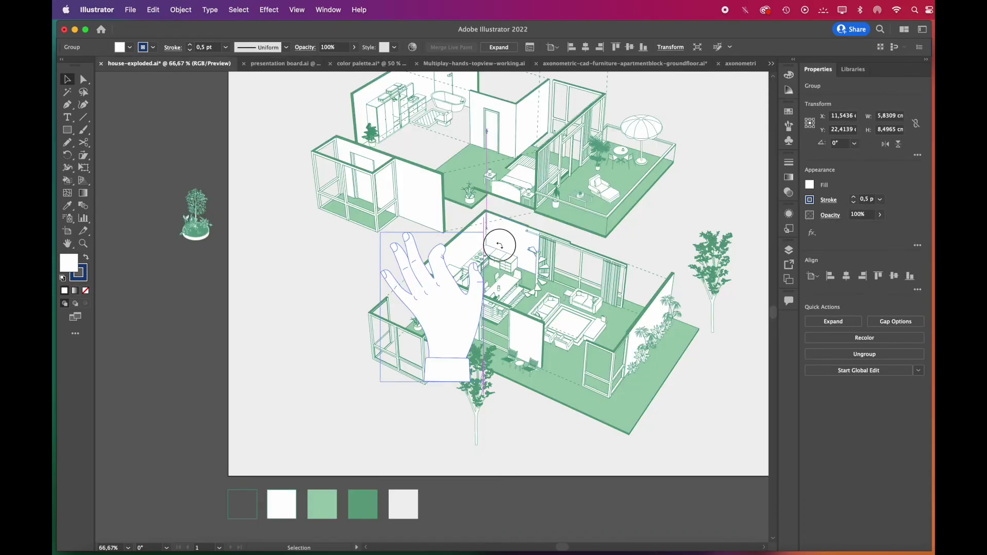
- Rotate the pasted hand to about 304°, enlarge it slightly beside the ground floor's detached glass bay, and set its stroke to 0.75 pt
left_click_drag(499, 245, 522, 319)
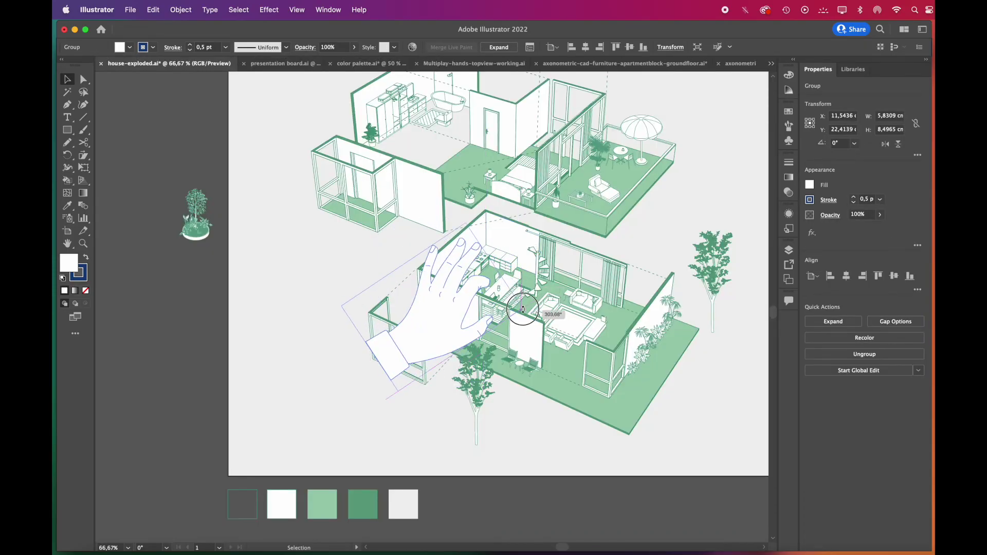
left_click_drag(406, 334, 273, 368)
left_click_drag(277, 426, 270, 438)
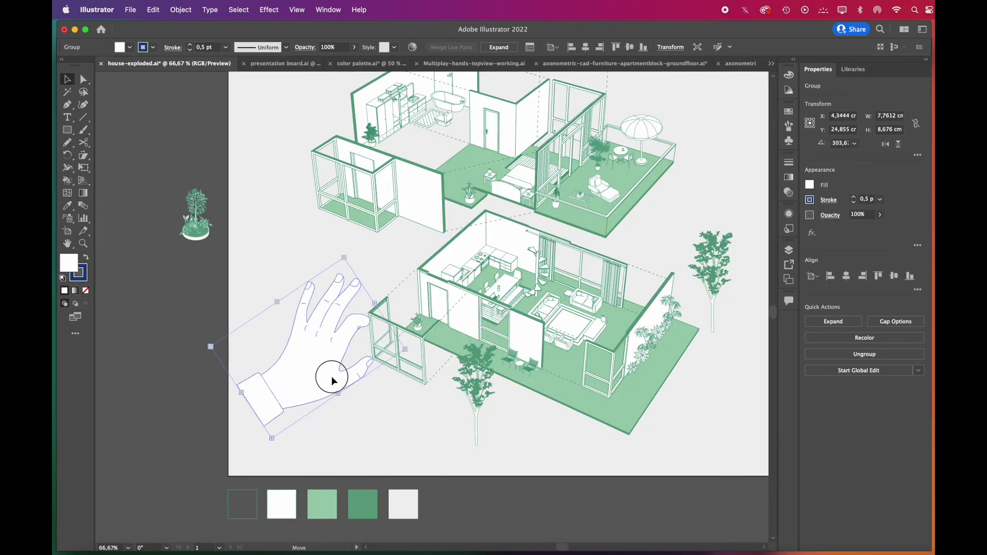
left_click(881, 200)
left_click(889, 235)
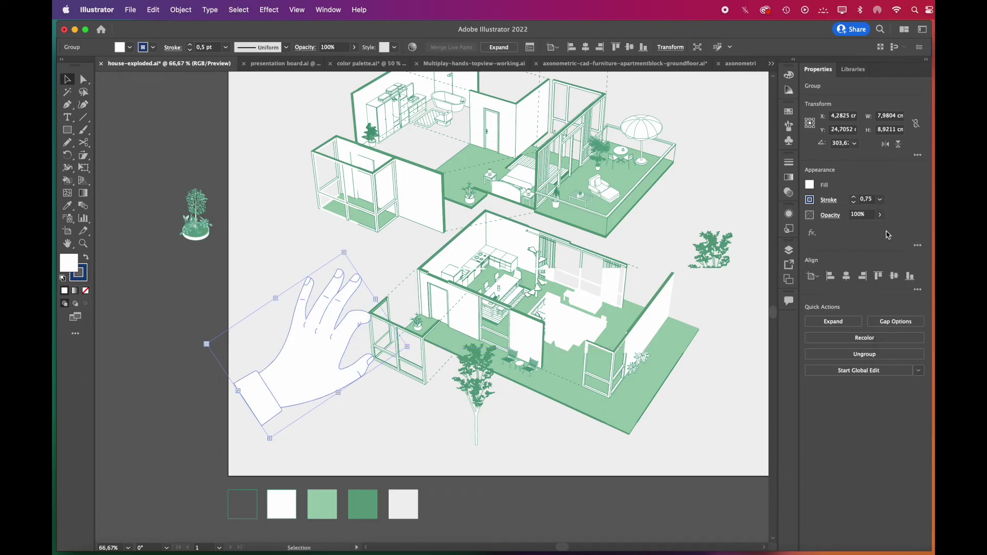
left_click(382, 431)
- Draw a freehand sleeve from the wrist past the artboard edge and set the hand's stroke colour to #138662
key("n")
mouse_move(205, 387)
left_mouse_down()
mouse_move(238, 386)
mouse_move(264, 429)
mouse_move(228, 461)
left_mouse_up()
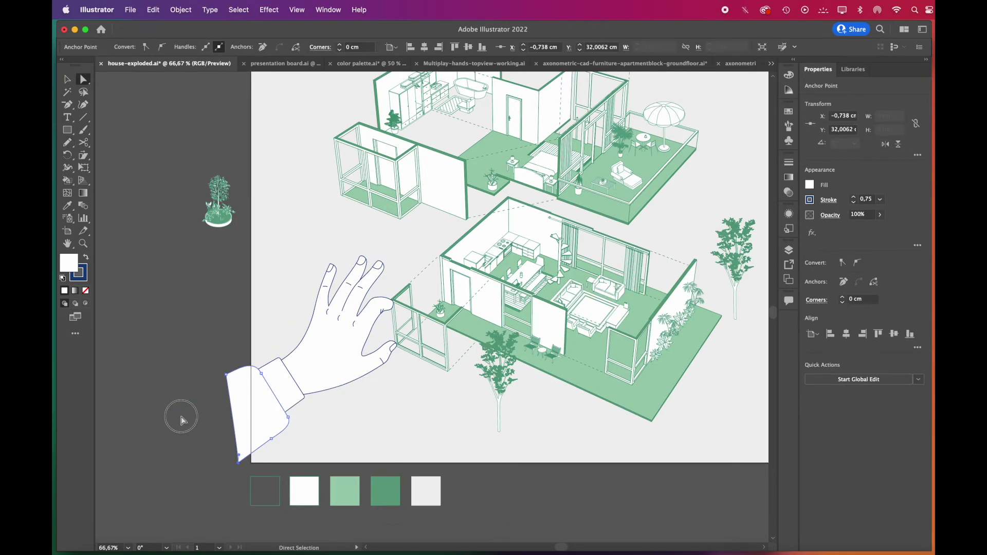
left_click(183, 418)
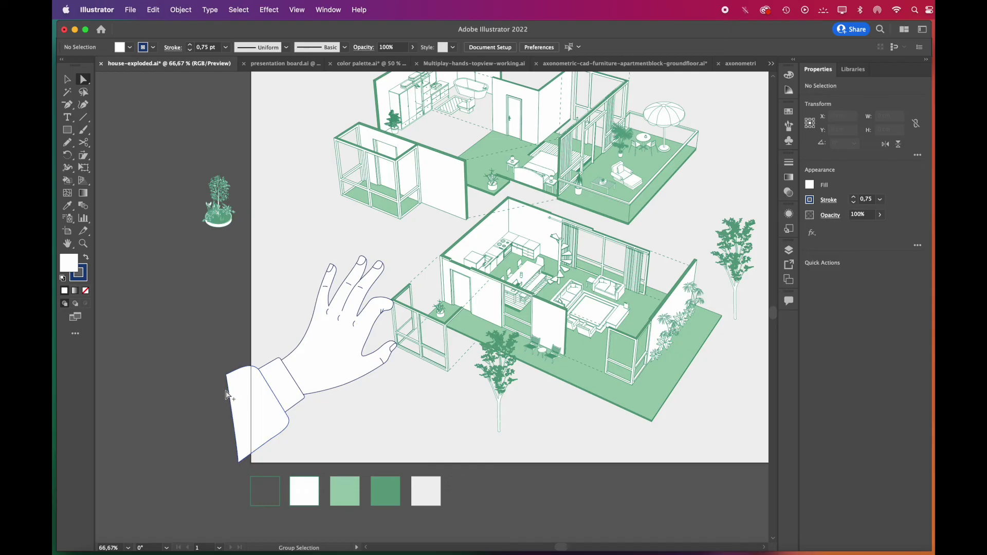
scroll(229, 399, "up", 2)
left_click(228, 353)
left_click_drag(229, 359, 255, 346)
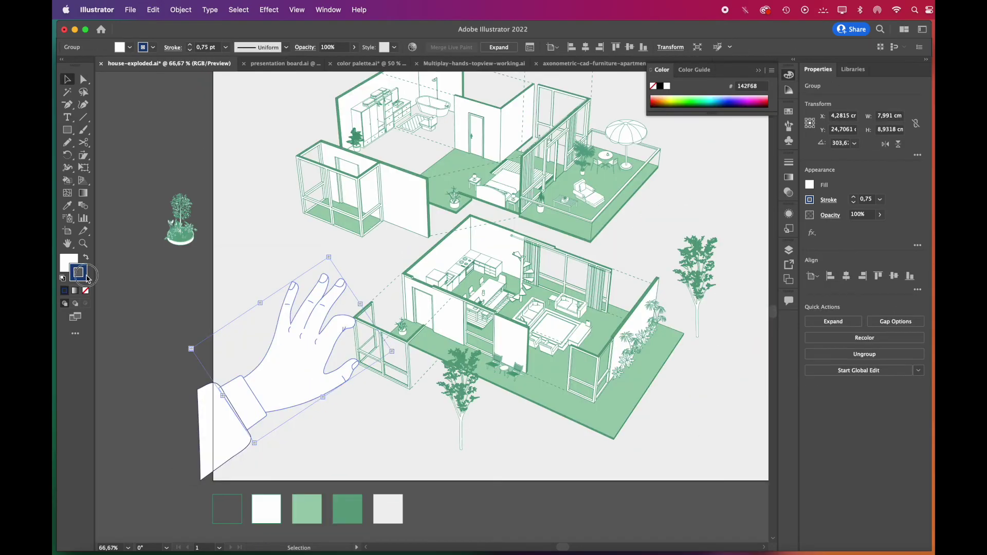
double_click(88, 278)
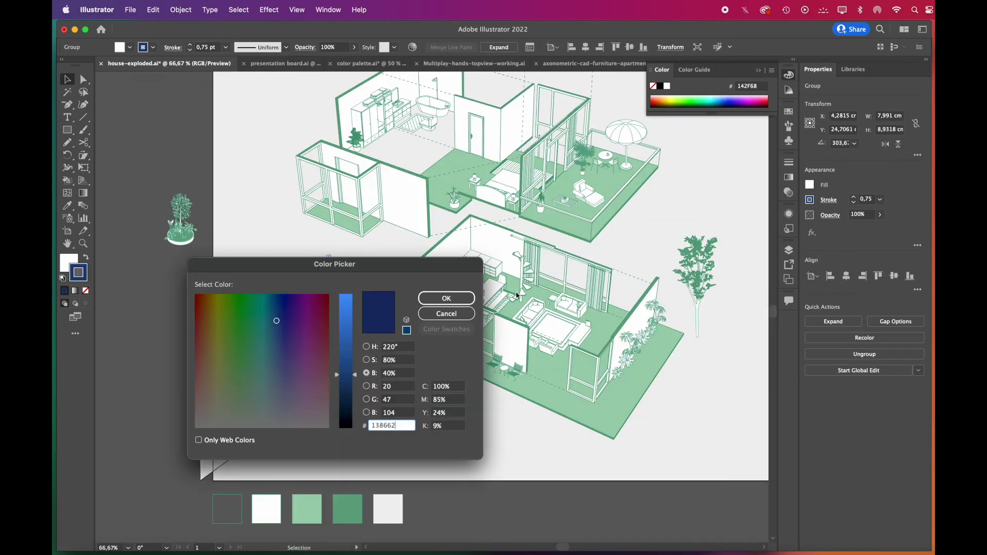
key("Tab")
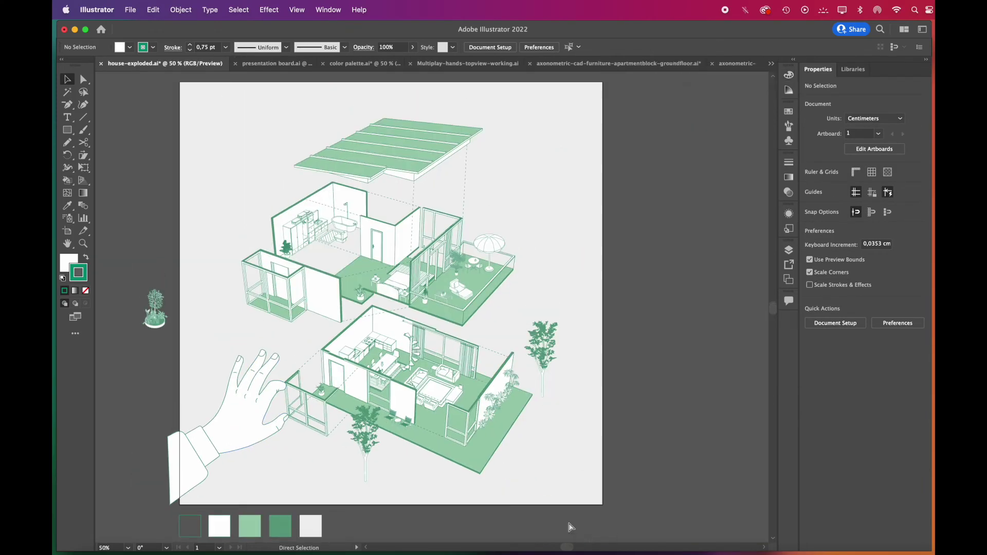
- Add a hand with a sleeve at the ground floor's lower right corner and a pinching hand at the upper floor's glass bay
key("cmd+v")
left_click_drag(458, 353, 573, 507)
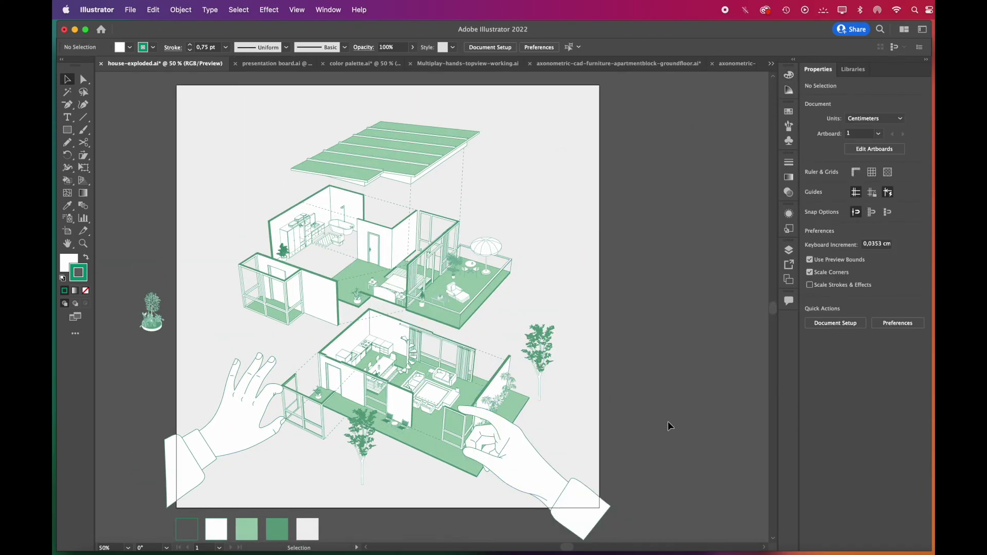
key("cmd+v")
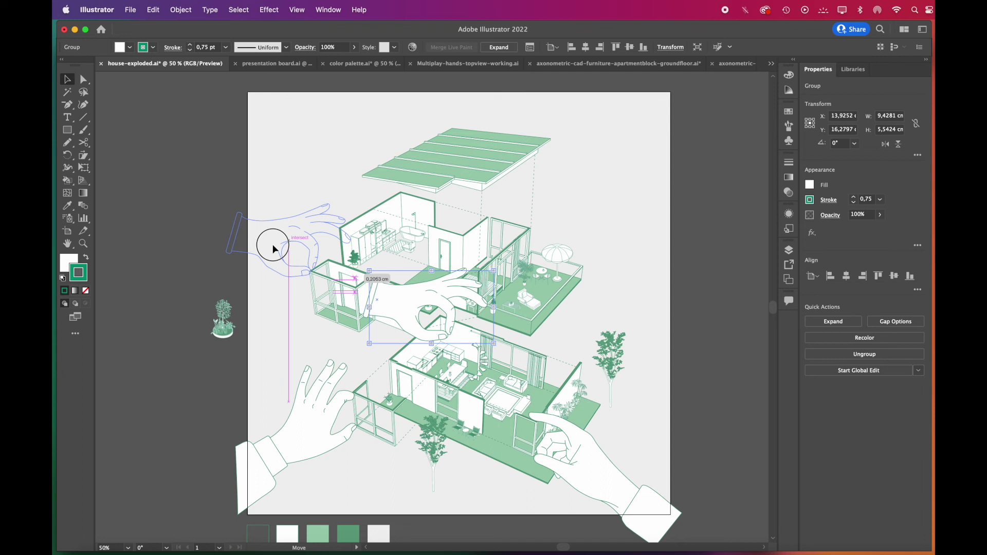
left_click_drag(273, 245, 209, 257)
left_click(188, 260)
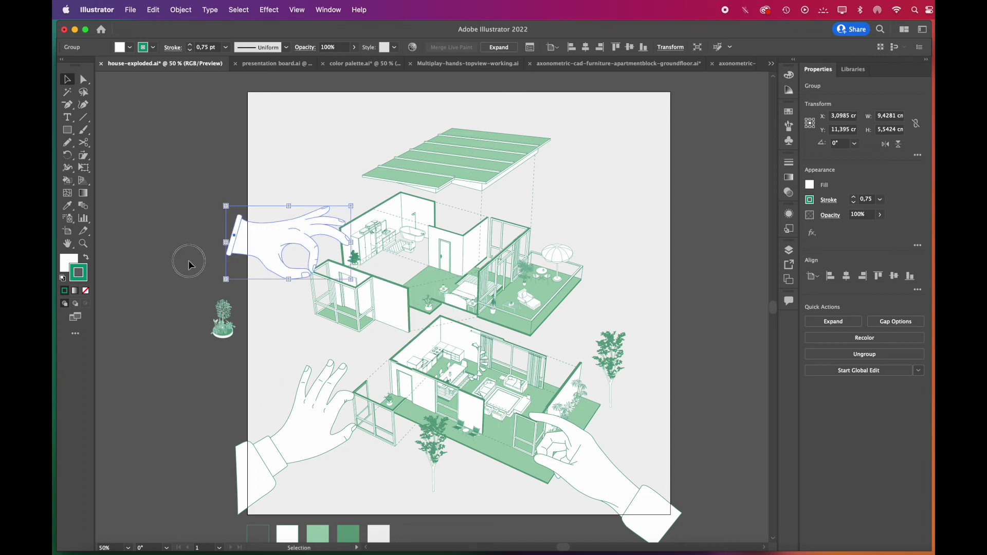
- Position another hand so that its fingers grip the right corner of the roof
left_click_drag(432, 307, 601, 122)
left_click_drag(601, 121, 602, 122)
left_click(714, 168)
- Paste the open-palm hand under the upper floor's terrace and move it to Layer 2 behind the house
key("super+v")
left_click_drag(431, 325, 624, 326)
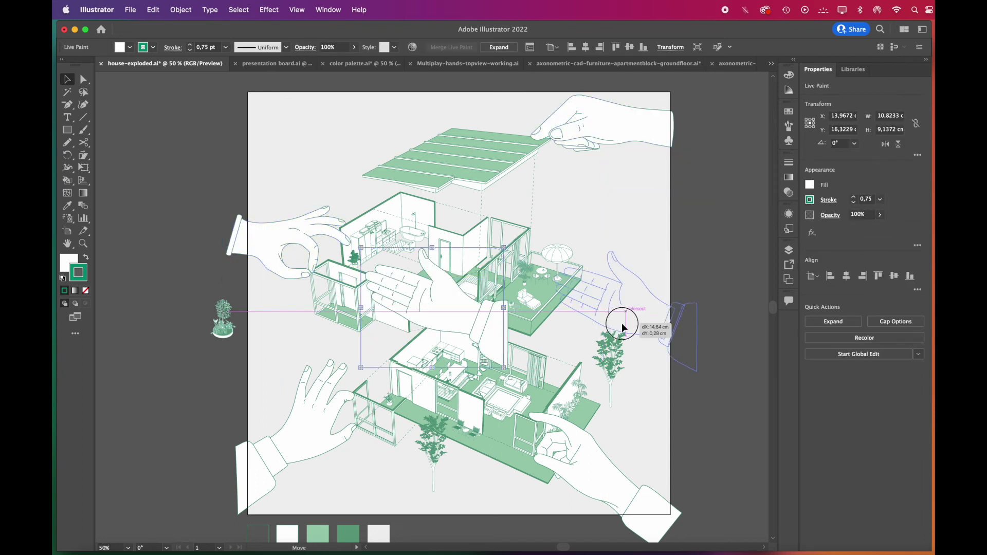
left_click(789, 250)
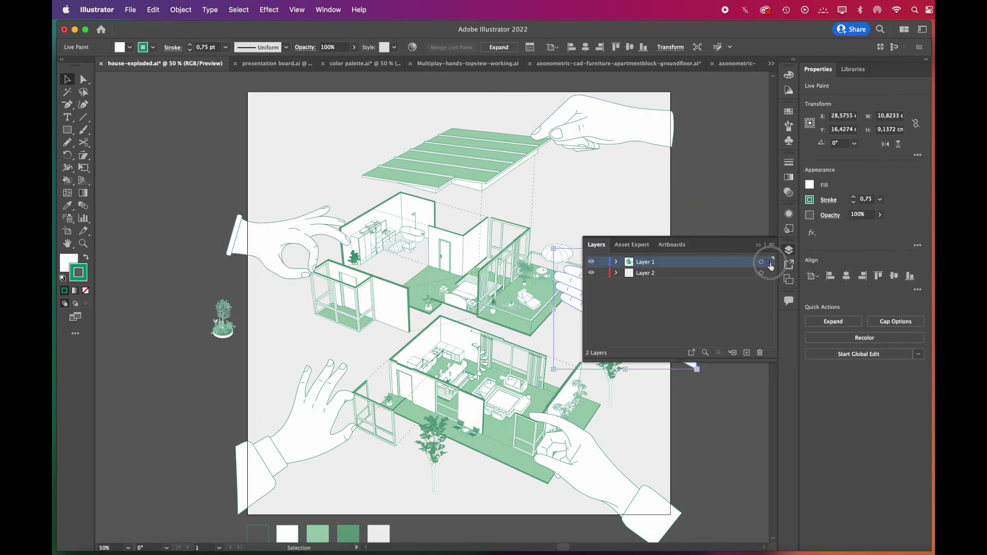
left_click_drag(770, 262, 770, 273)
left_click(788, 250)
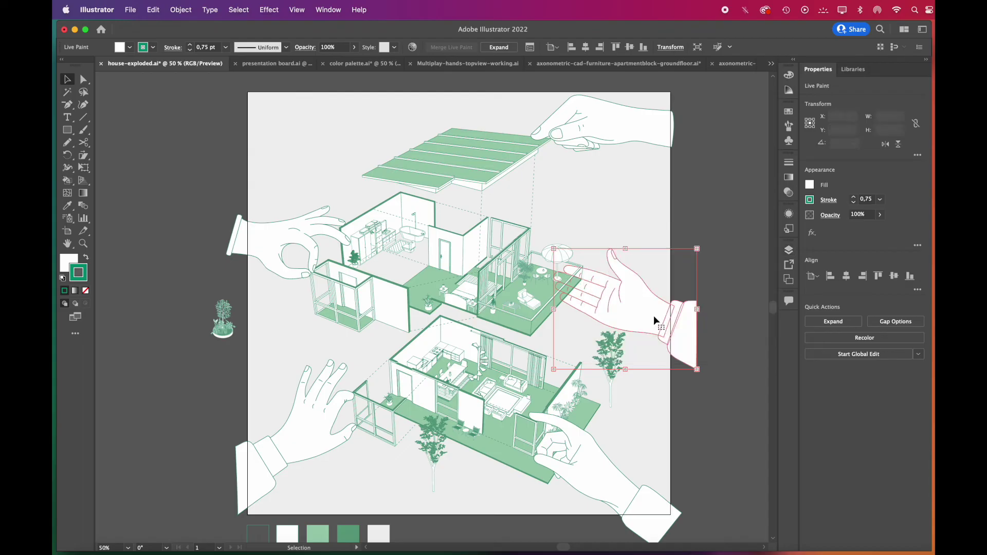
left_click_drag(652, 322, 651, 319)
left_click(704, 237)
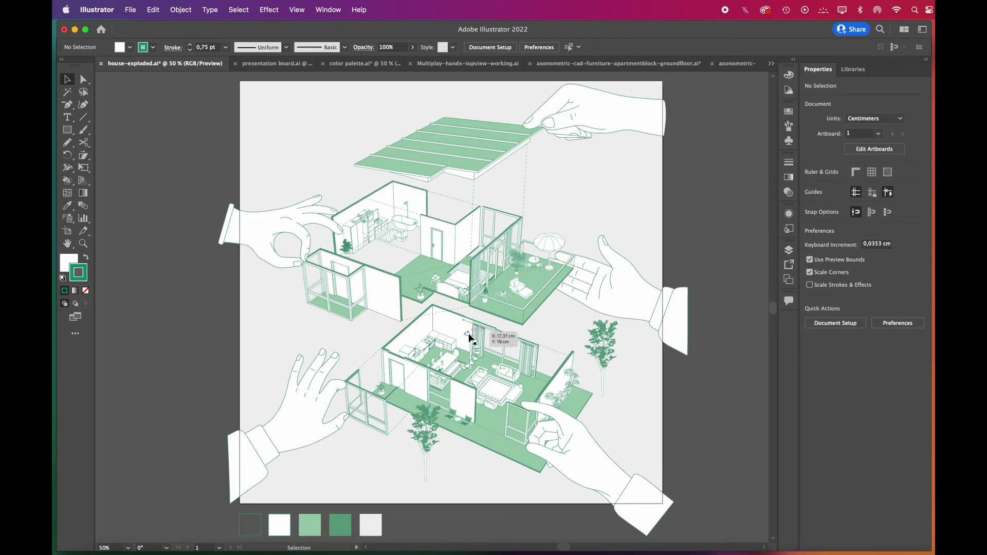
- Export the artboards as a JPEG named house-exploded-monochromegreen.jpg in the Documents folder
left_click(131, 9)
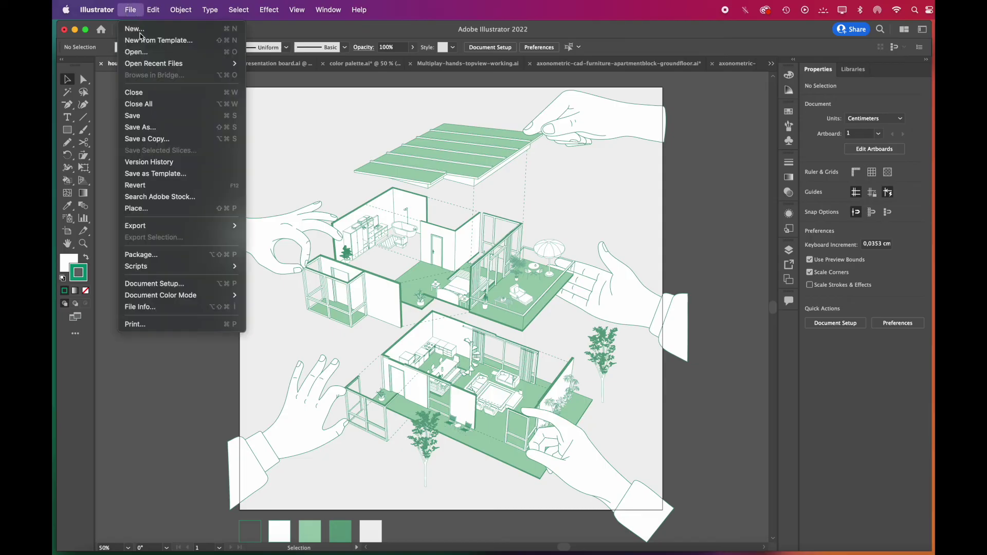
mouse_move(232, 227)
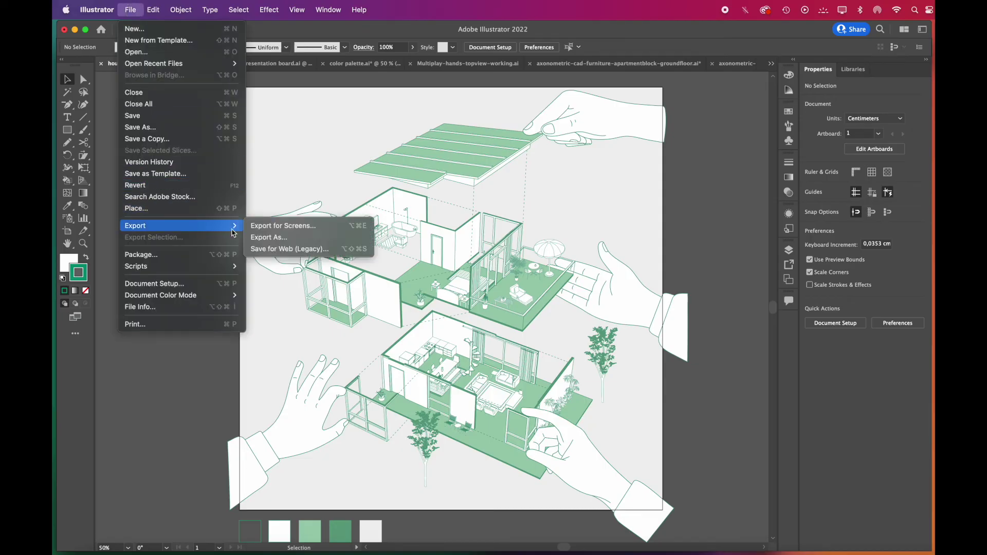
left_click(277, 241)
left_click(540, 110)
type("-monochromegreen")
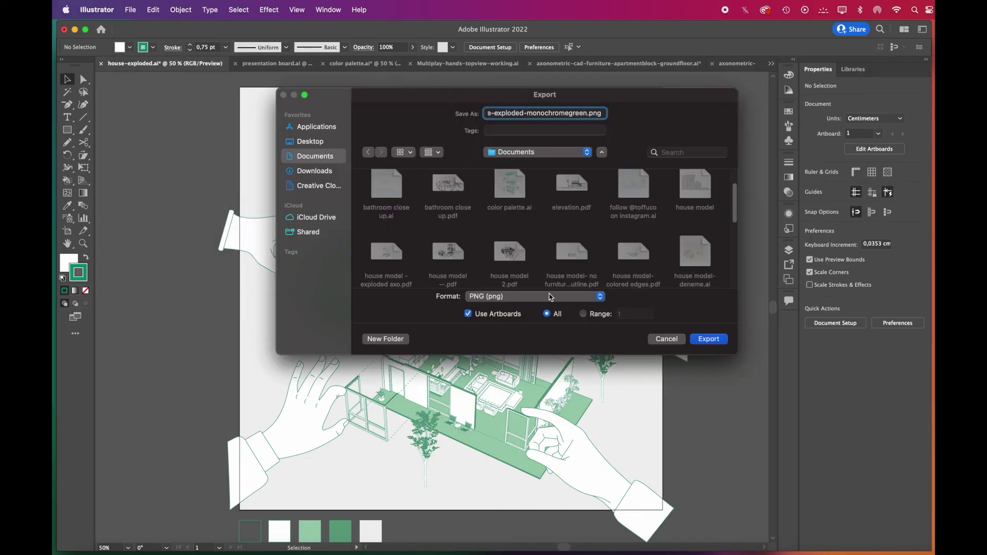
left_click(551, 298)
left_click(549, 367)
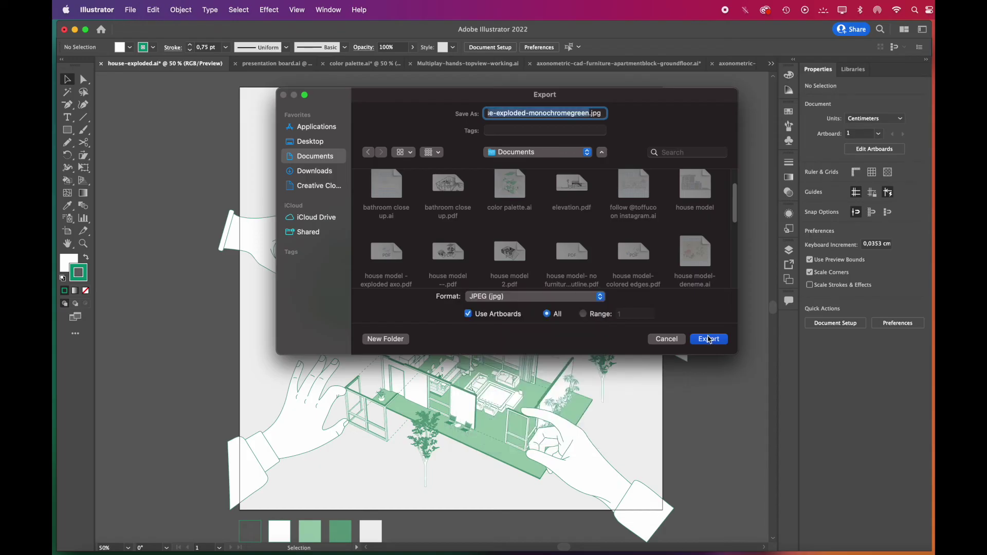
left_click(710, 340)
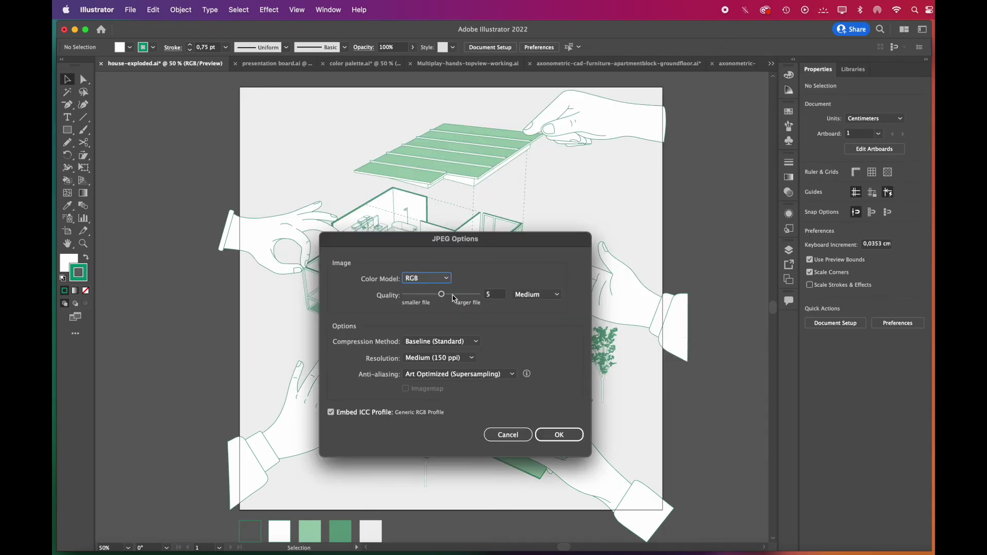
- Set the JPEG quality to 10 (Maximum) and the resolution to High (300 ppi)
left_click_drag(441, 294, 478, 294)
left_click(456, 358)
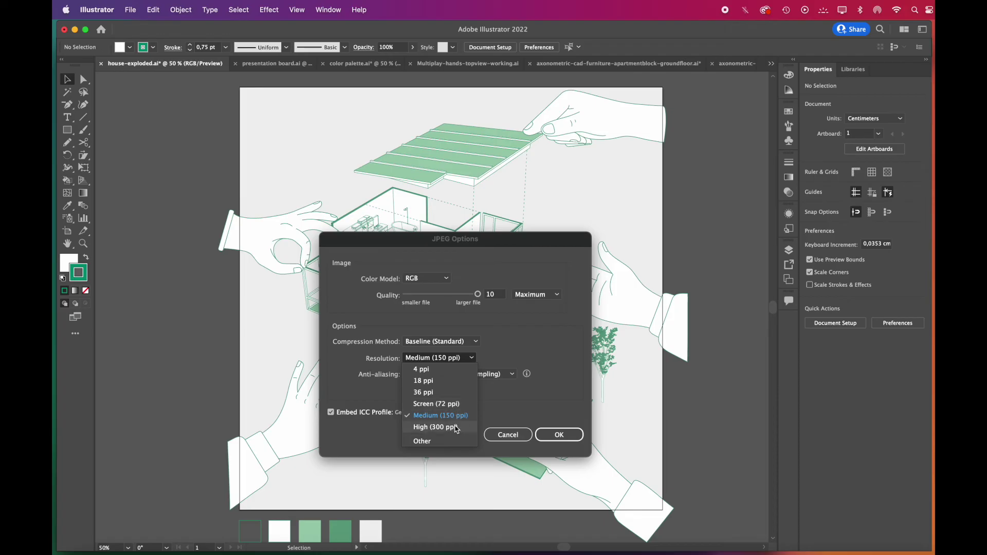
left_click(435, 428)
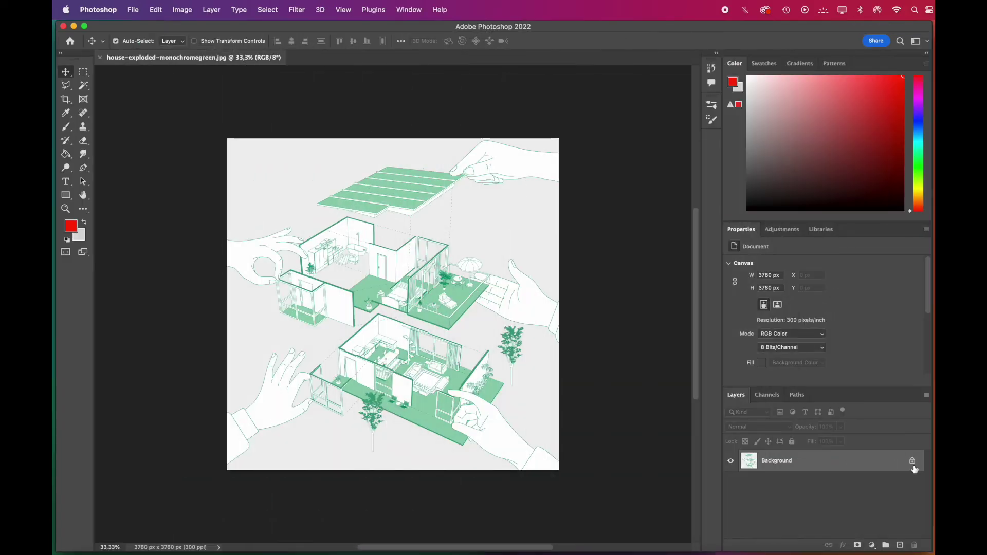
- In Photoshop, unlock the Background layer of house-exploded-monochromegreen.jpg and add a Hue/Saturation adjustment layer
left_click(913, 461)
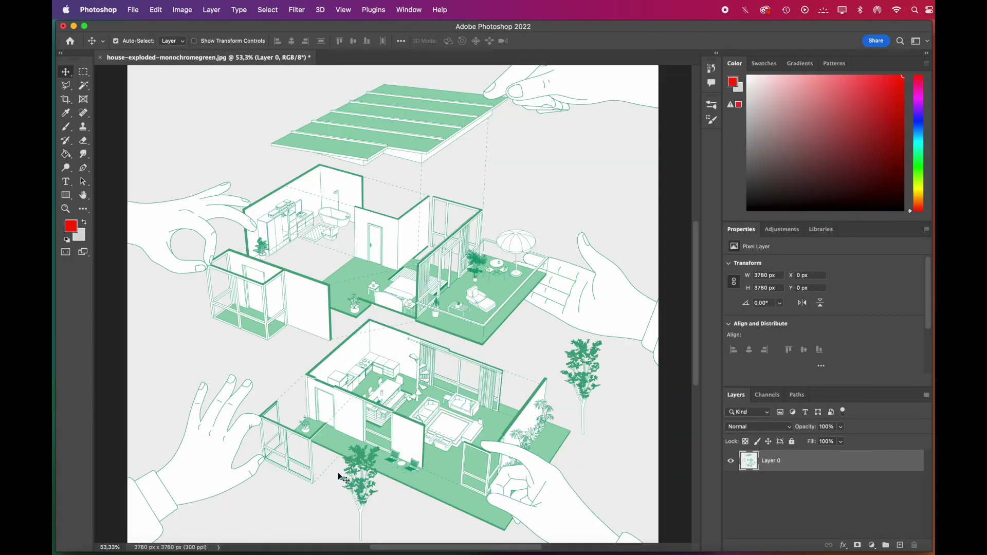
scroll(338, 478, "down", 1)
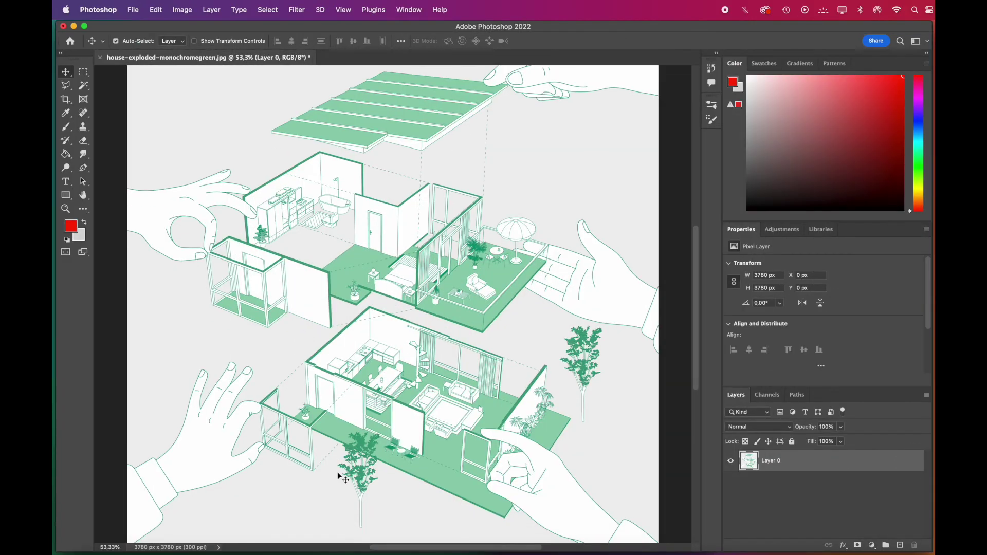
left_click(787, 235)
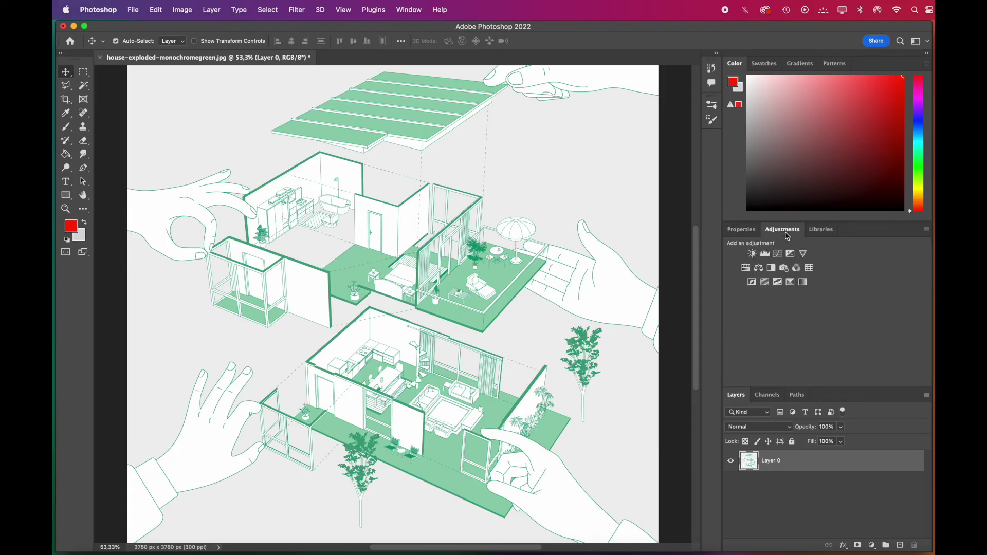
left_click(747, 268)
- Recolour the illustration red with hue -152, saturation +23 and lightness +11
left_click_drag(824, 308, 737, 308)
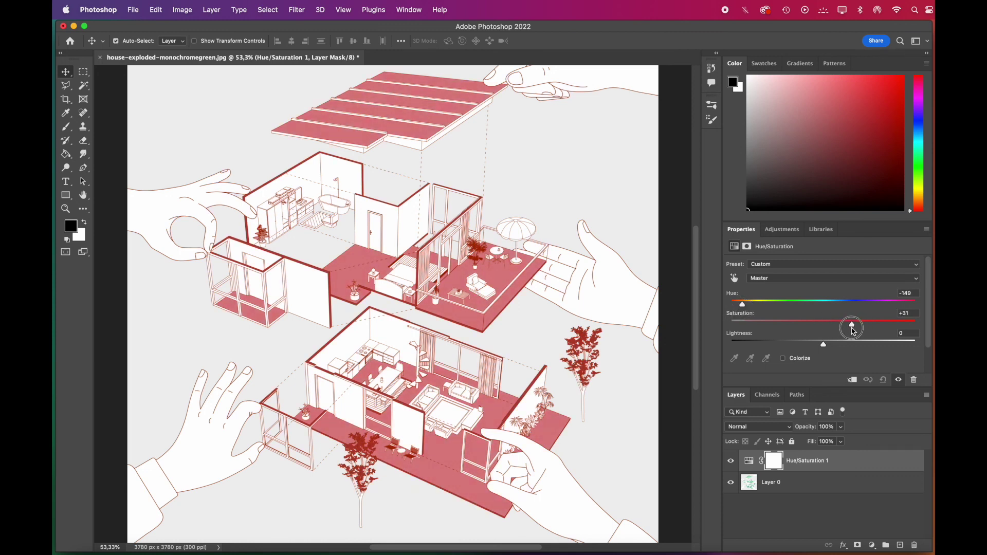
left_click_drag(853, 332, 848, 332)
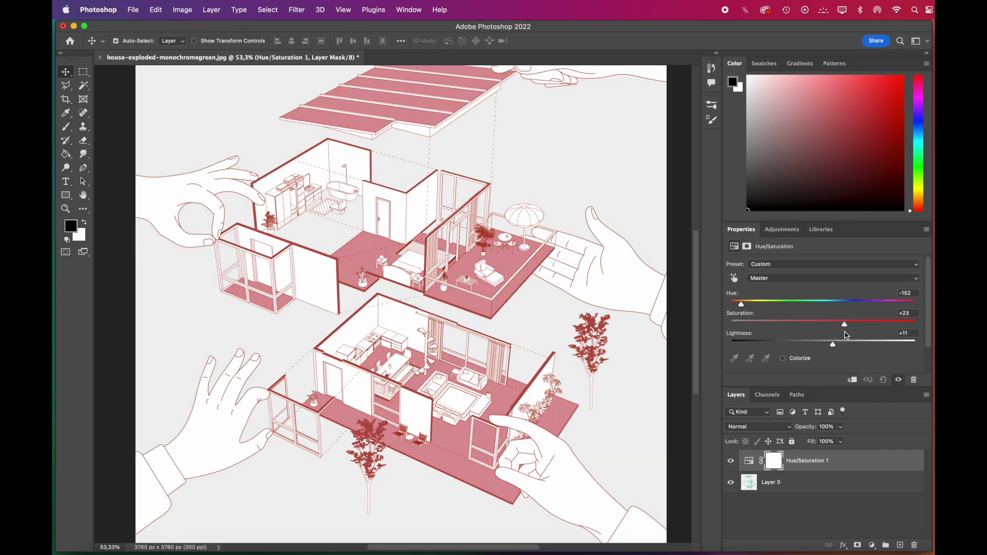
key("super+minus")
key("super+minus")
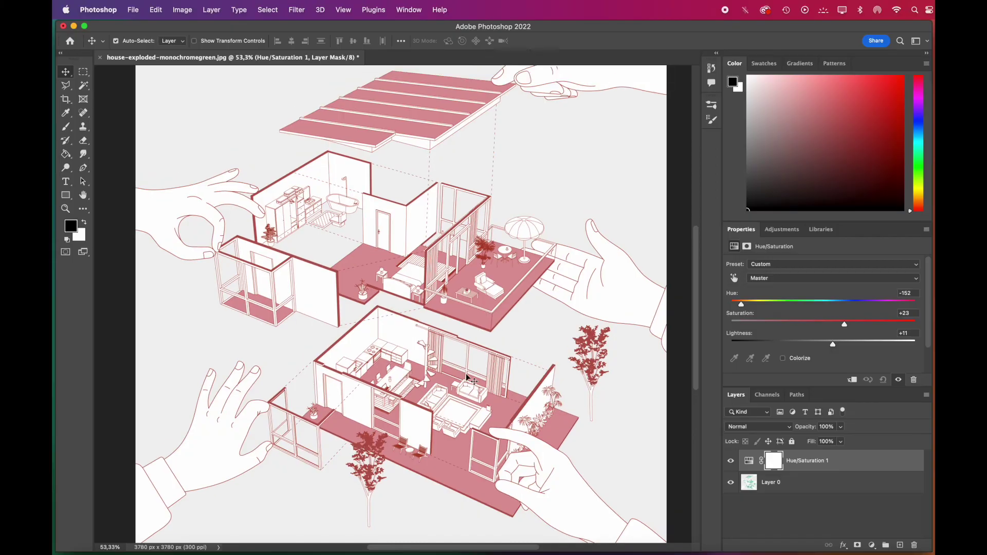
- Export the red variant as a 3780 x 3780 px JPG with the quality raised towards High
left_click(133, 9)
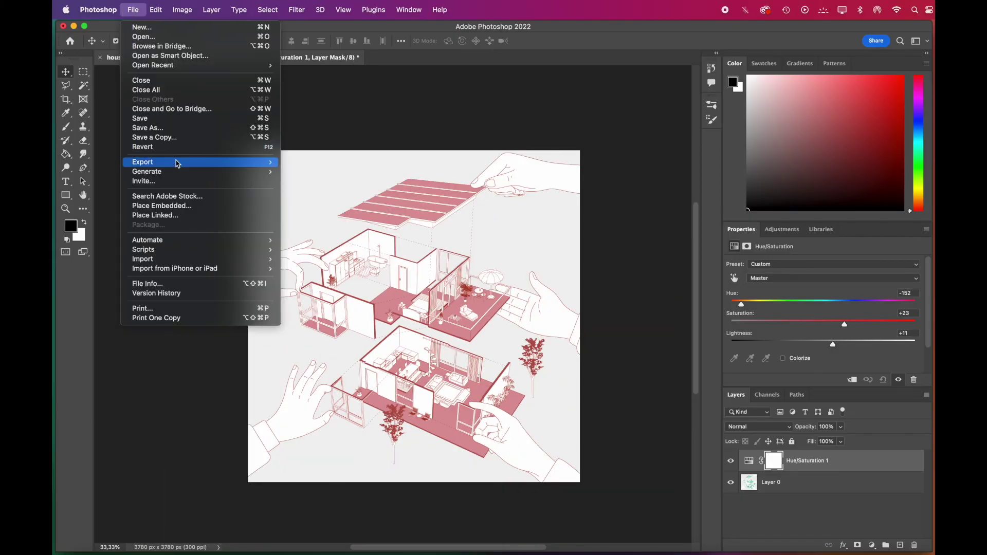
mouse_move(177, 162)
left_click(312, 176)
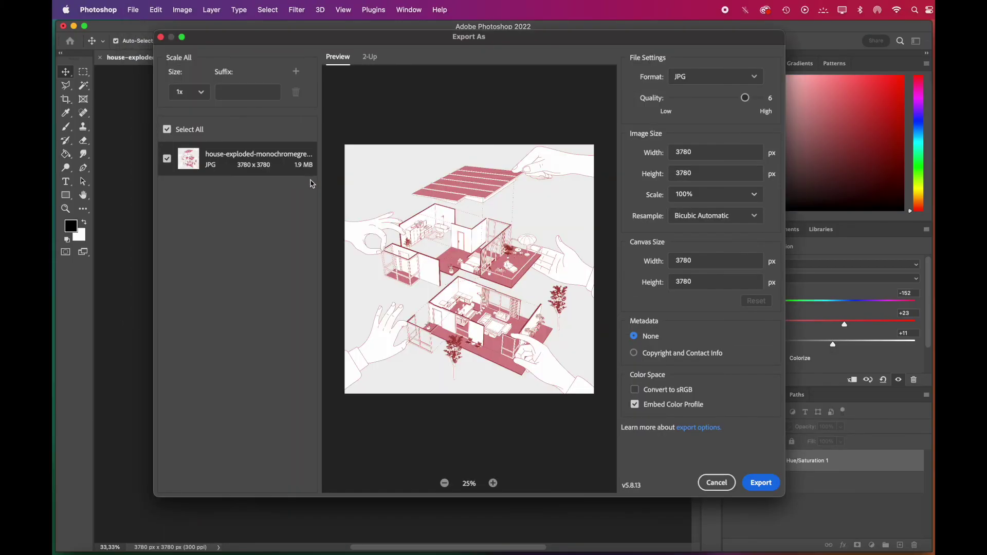
left_click_drag(747, 107, 773, 102)
left_click(762, 483)
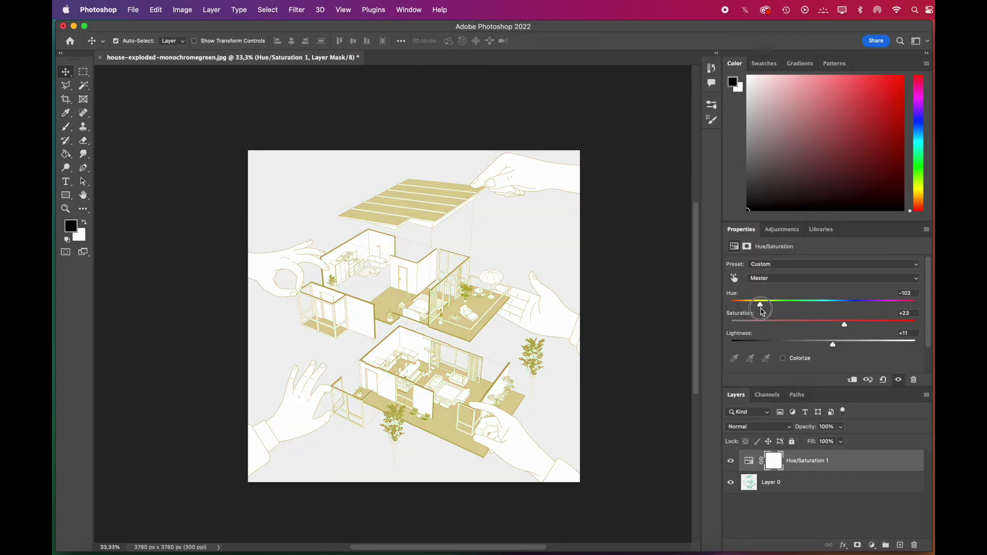
- Recolour the illustration blue with hue +82, saturation +43 and lightness +7, and export that variant
left_click_drag(761, 305, 872, 325)
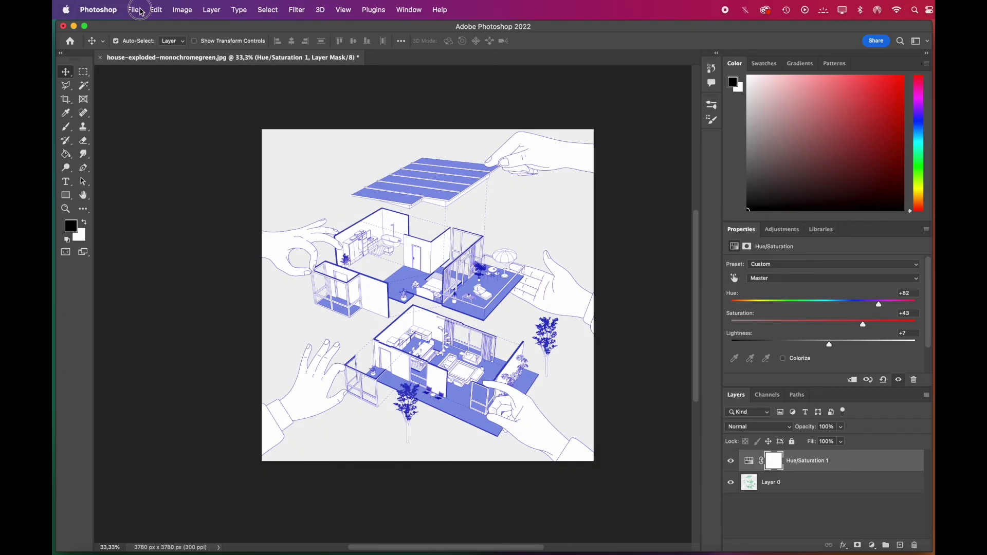
left_click(135, 10)
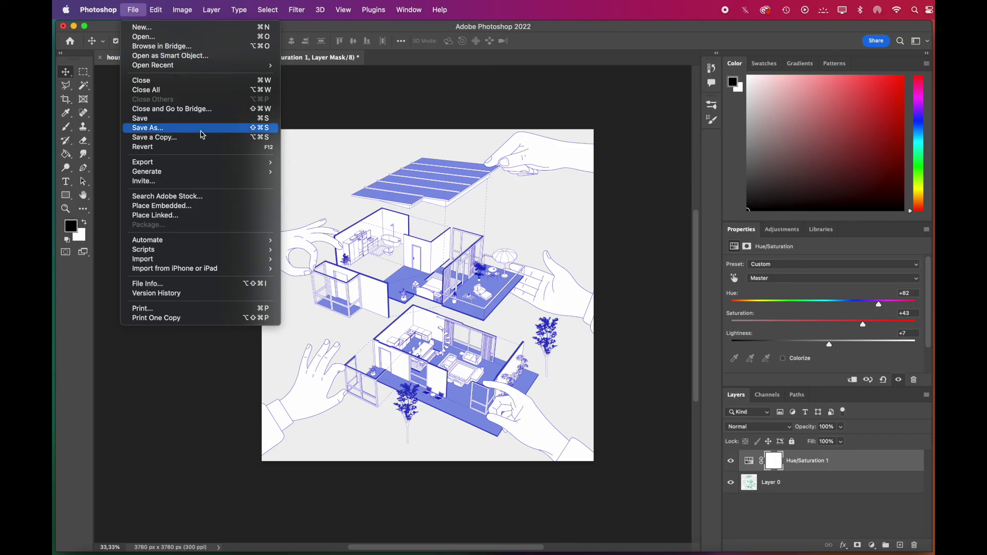
mouse_move(209, 162)
left_click(313, 173)
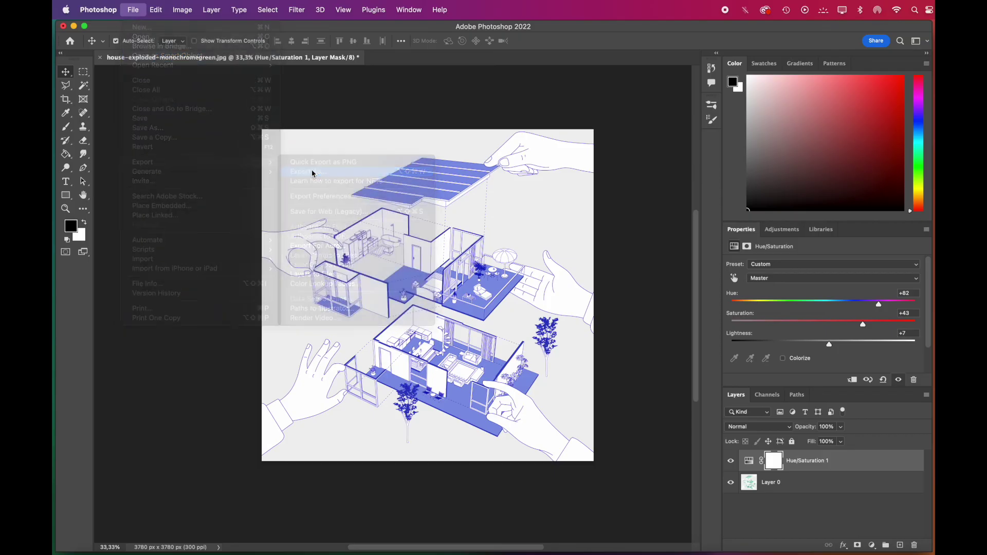
left_click(761, 483)
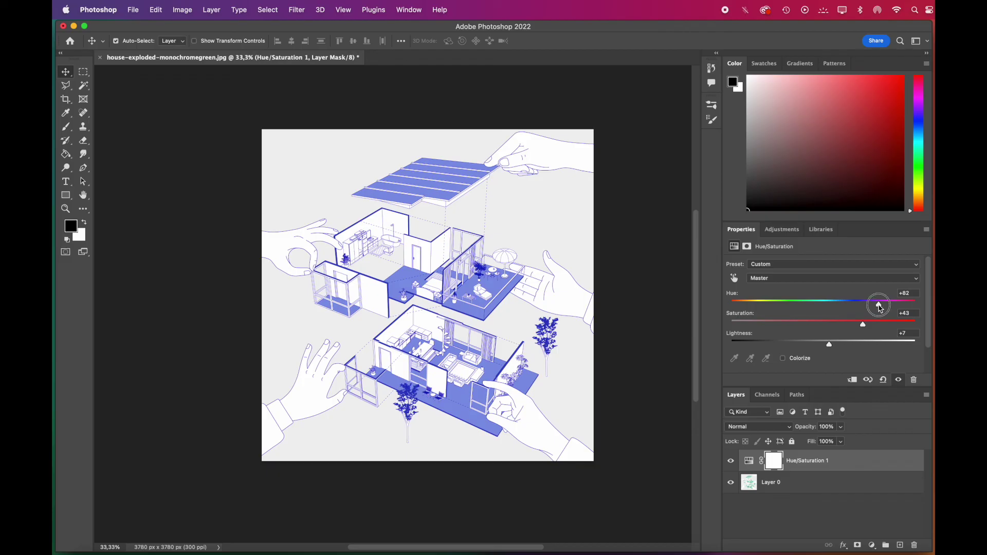
- Try another colour variant by shifting the adjustment layer's hue further
left_click_drag(881, 307, 904, 316)
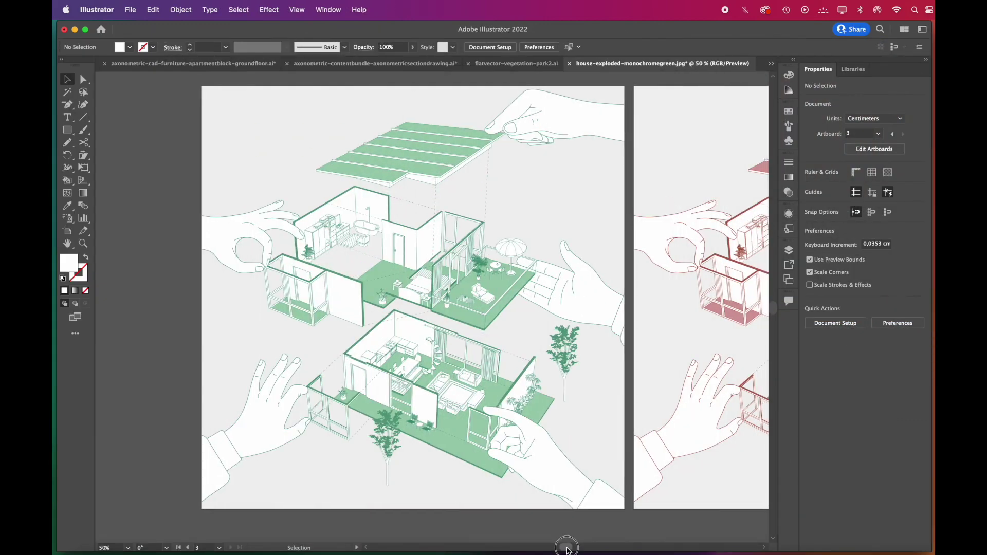
- Switch to Illustrator and look across the green, red and blue variants on their artboards
left_click_drag(567, 550, 615, 549)
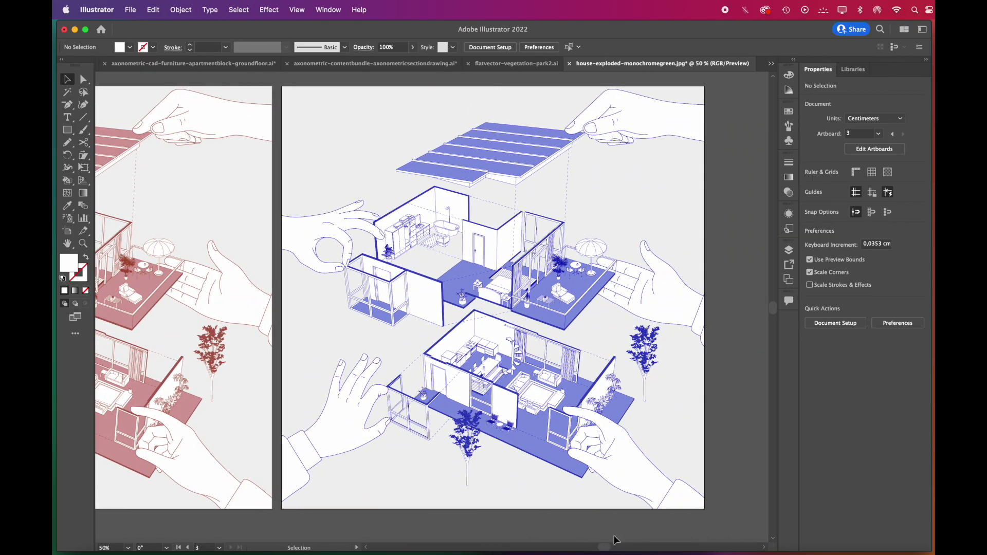